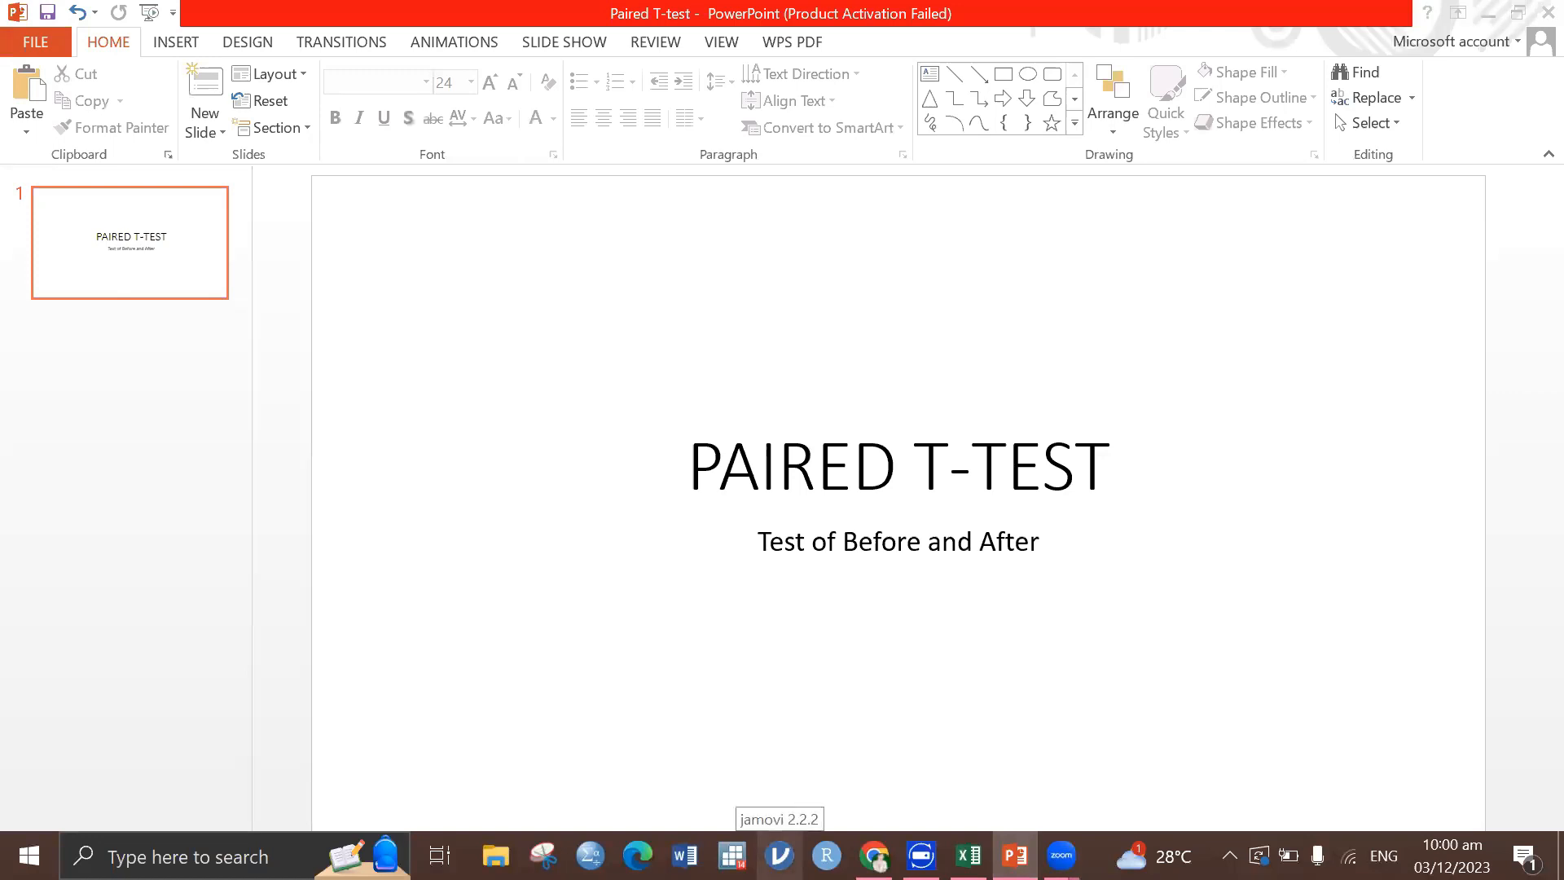
# Launch jamovi, and bring up the Pre-test-and-Post-test workbook in Excel to view its data rows.
pyautogui.click(779, 856)
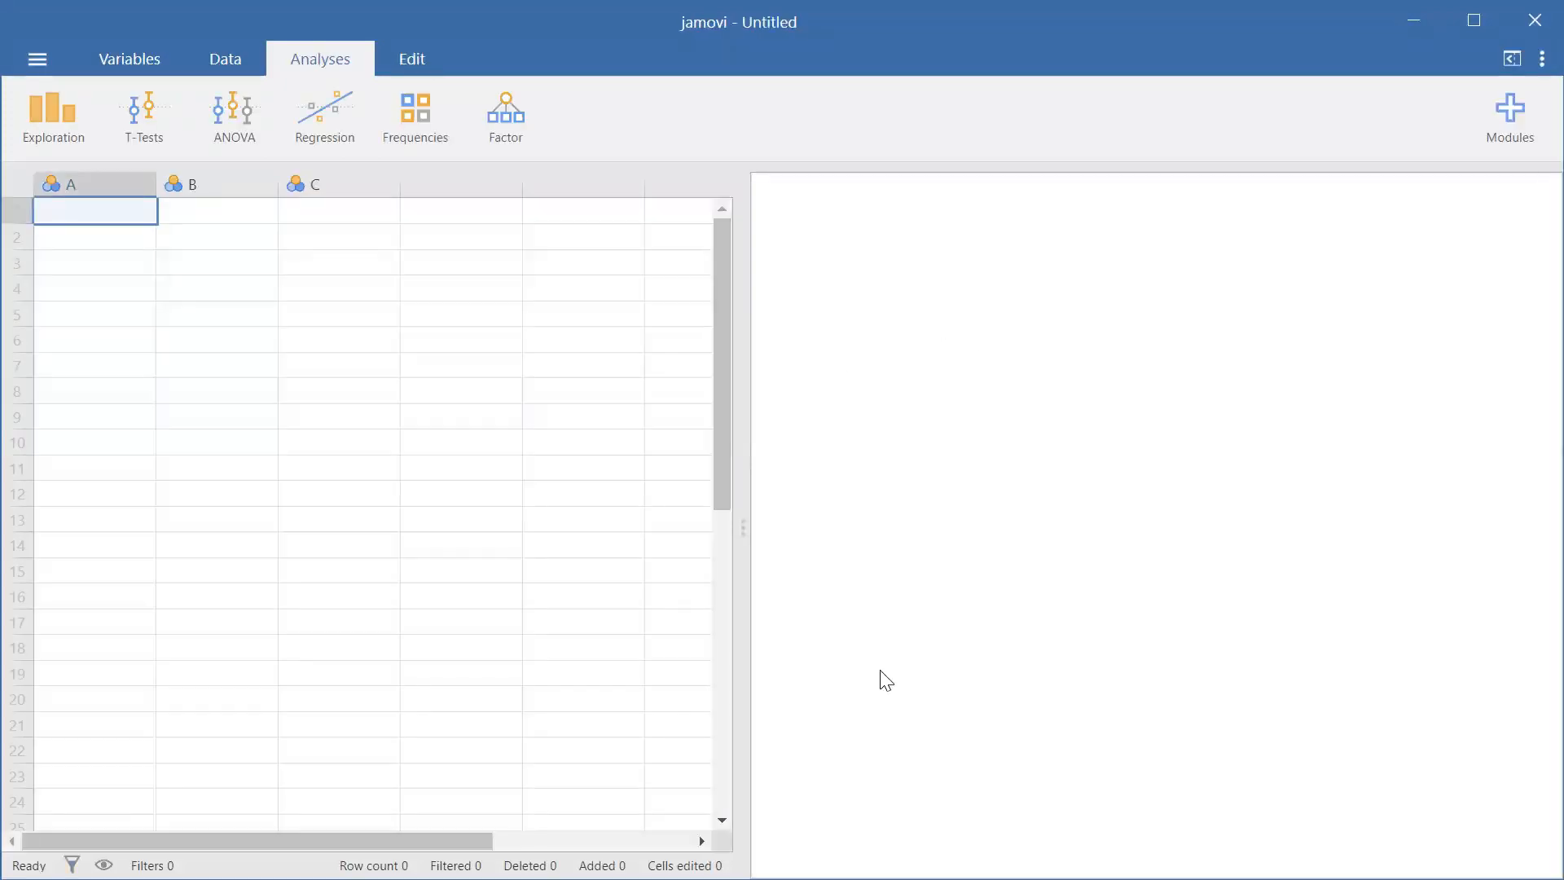
pyautogui.click(1419, 12)
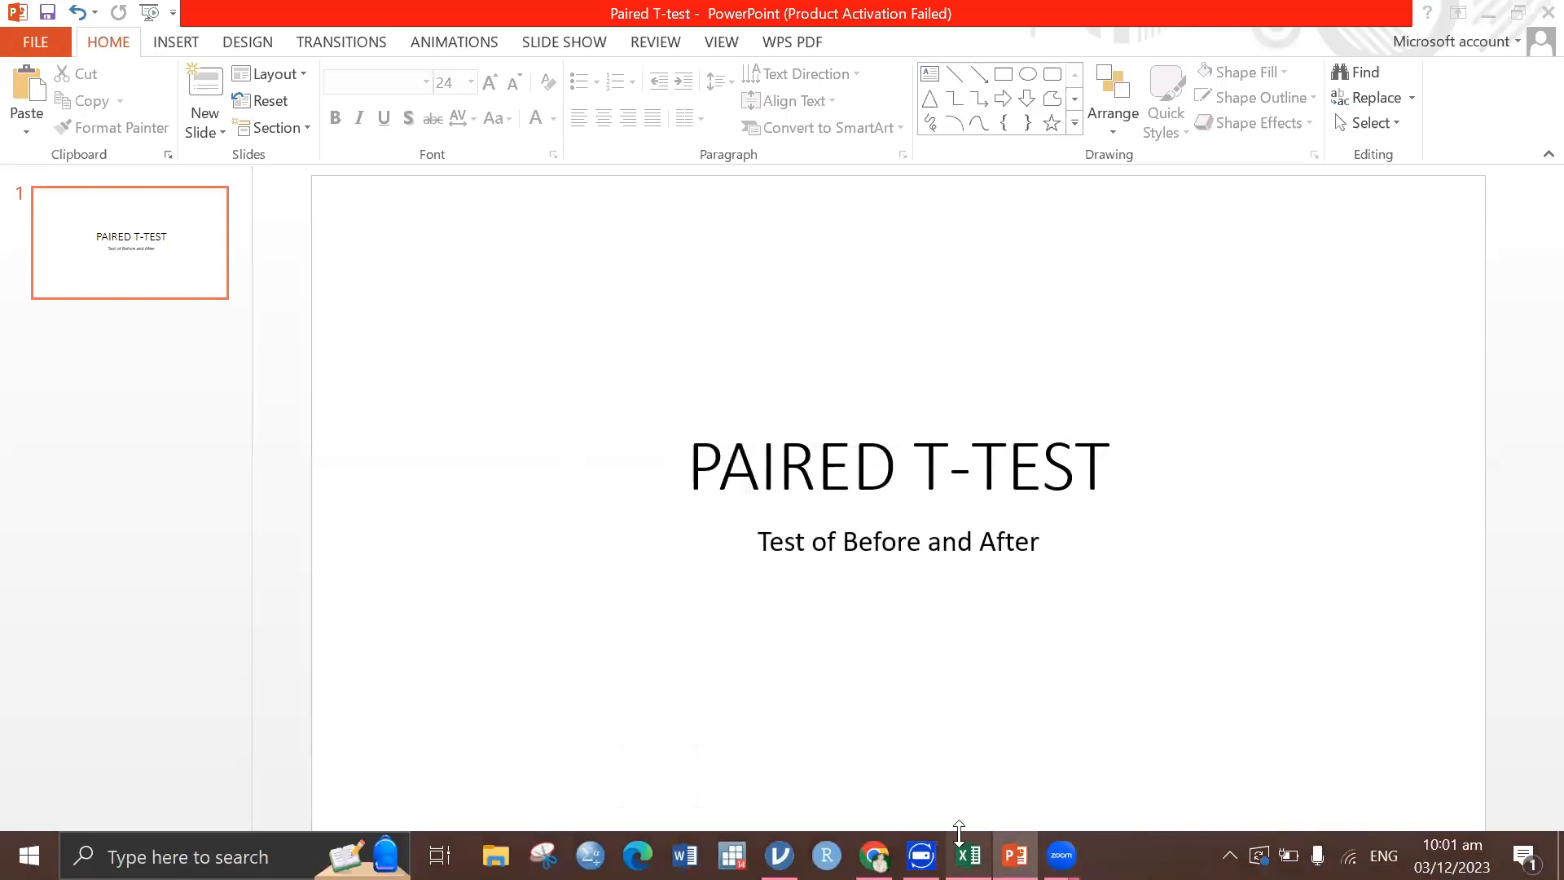
pyautogui.click(969, 856)
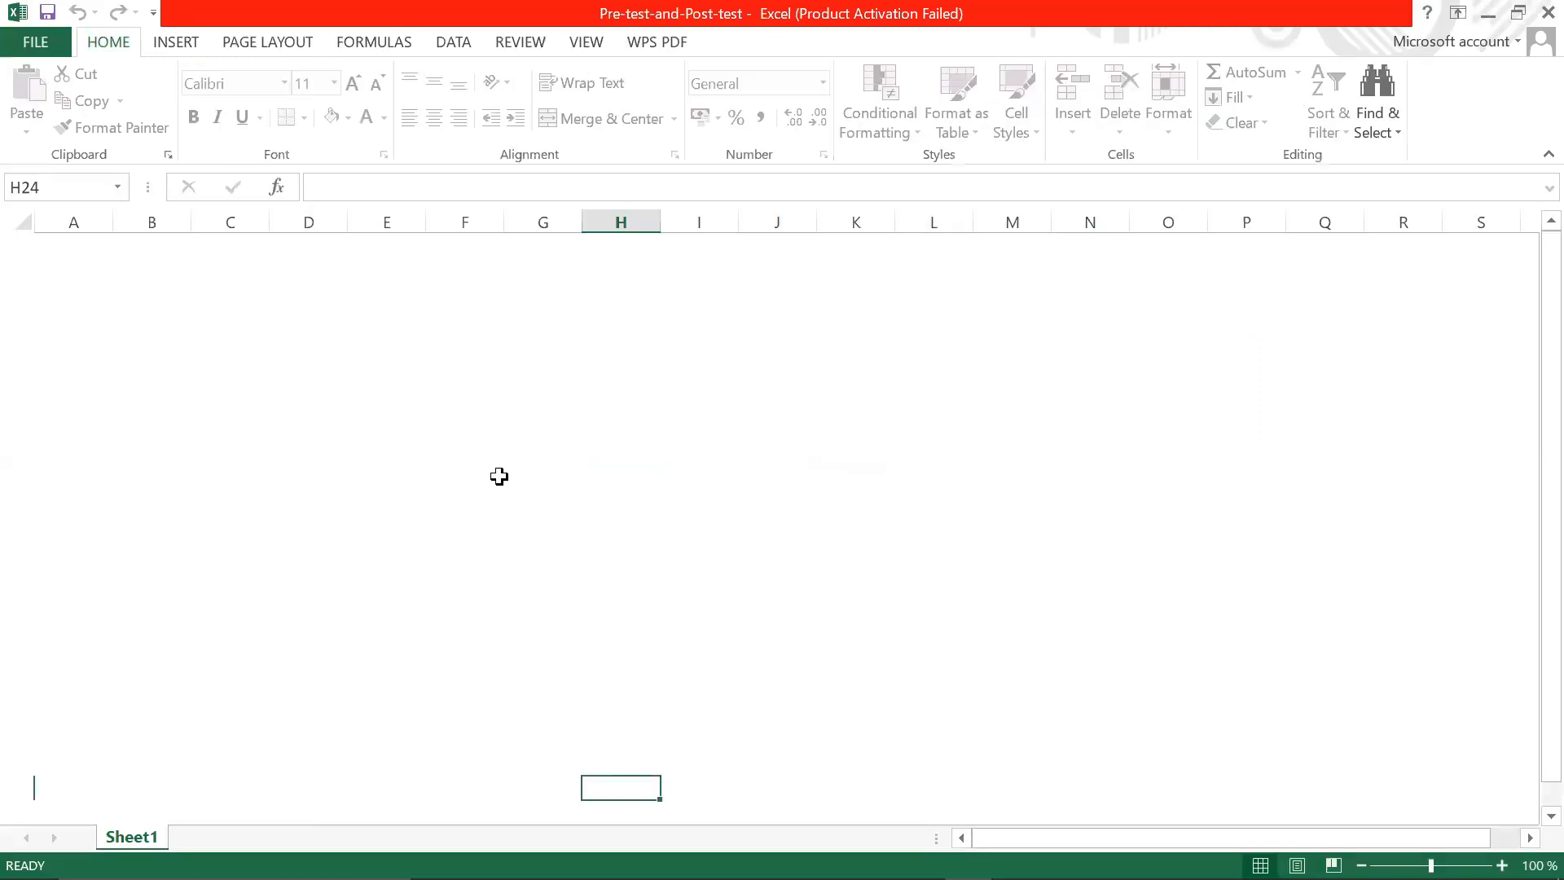
pyautogui.click(234, 369)
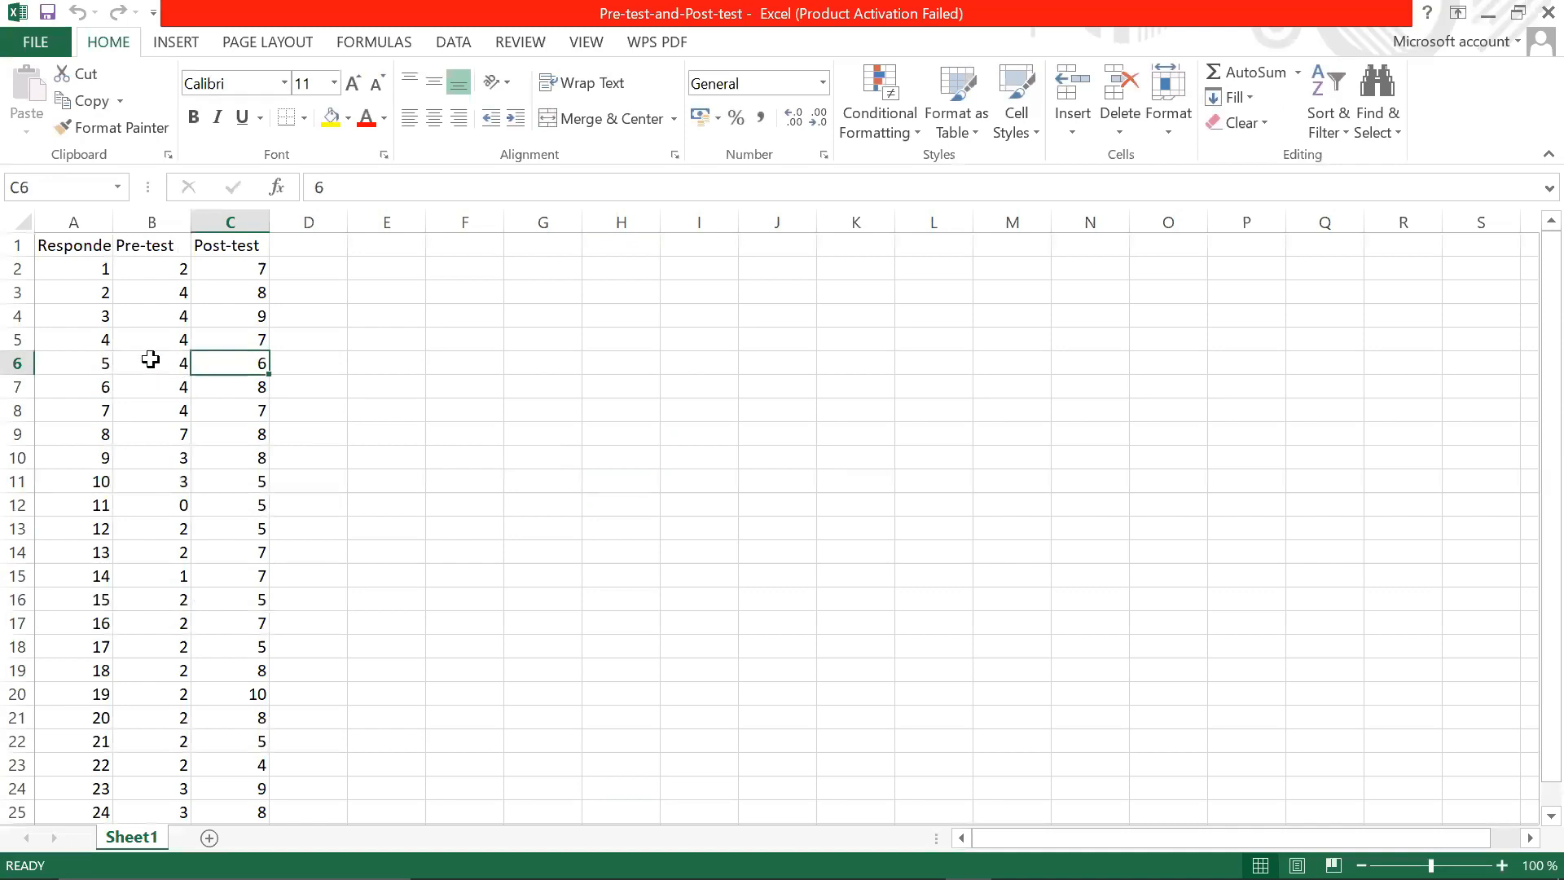
pyautogui.scroll(-2, 113, 316)
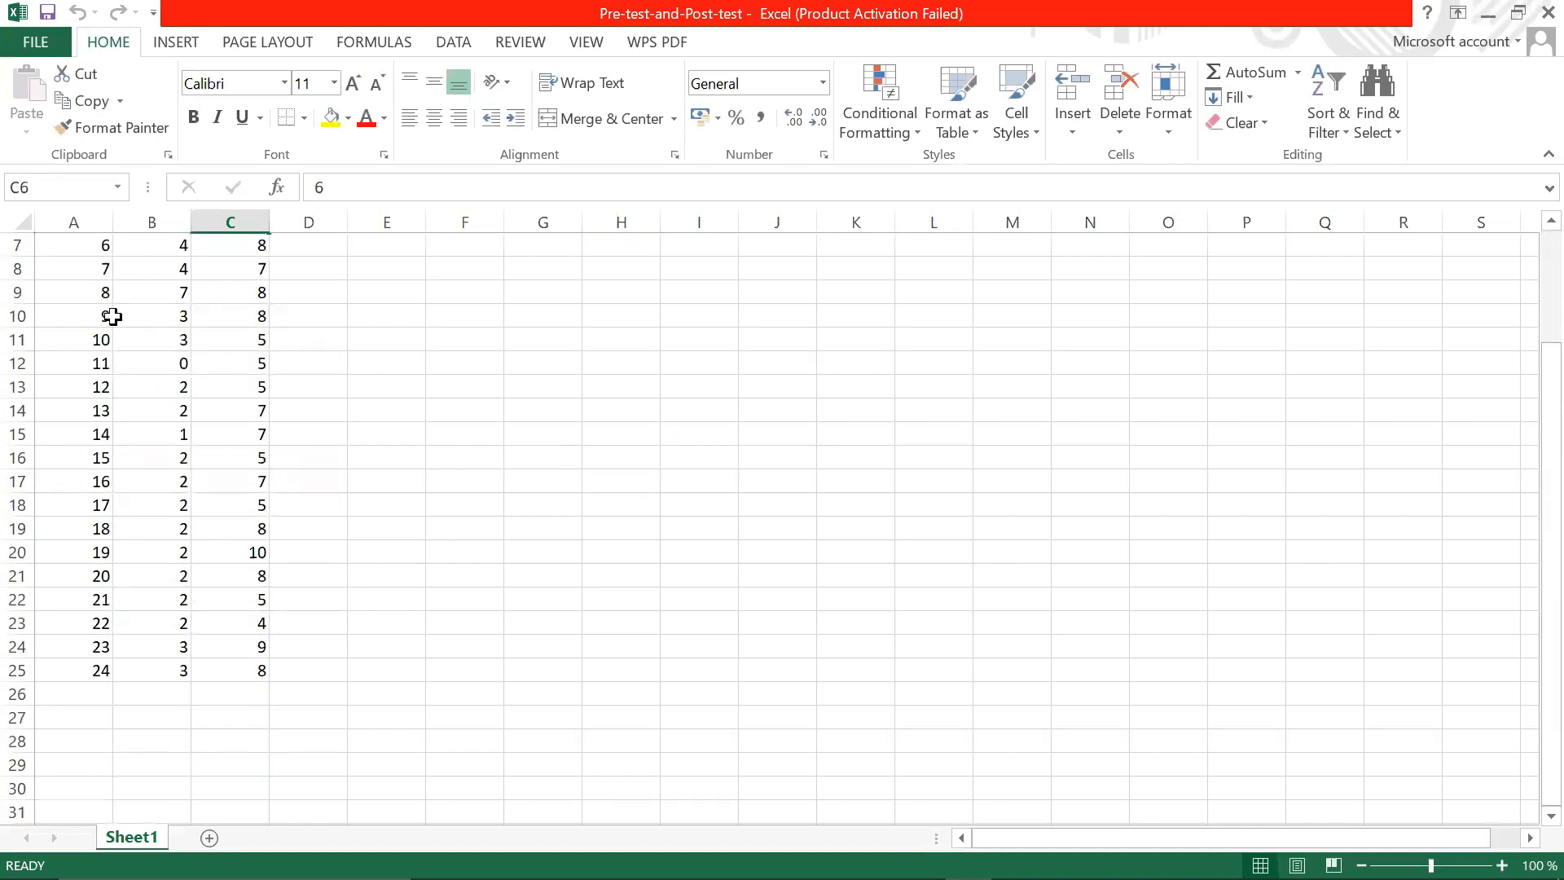
pyautogui.scroll(2, 113, 316)
# Autofit the widths of the Respondent # and Pre-test columns to their contents.
pyautogui.click(85, 247)
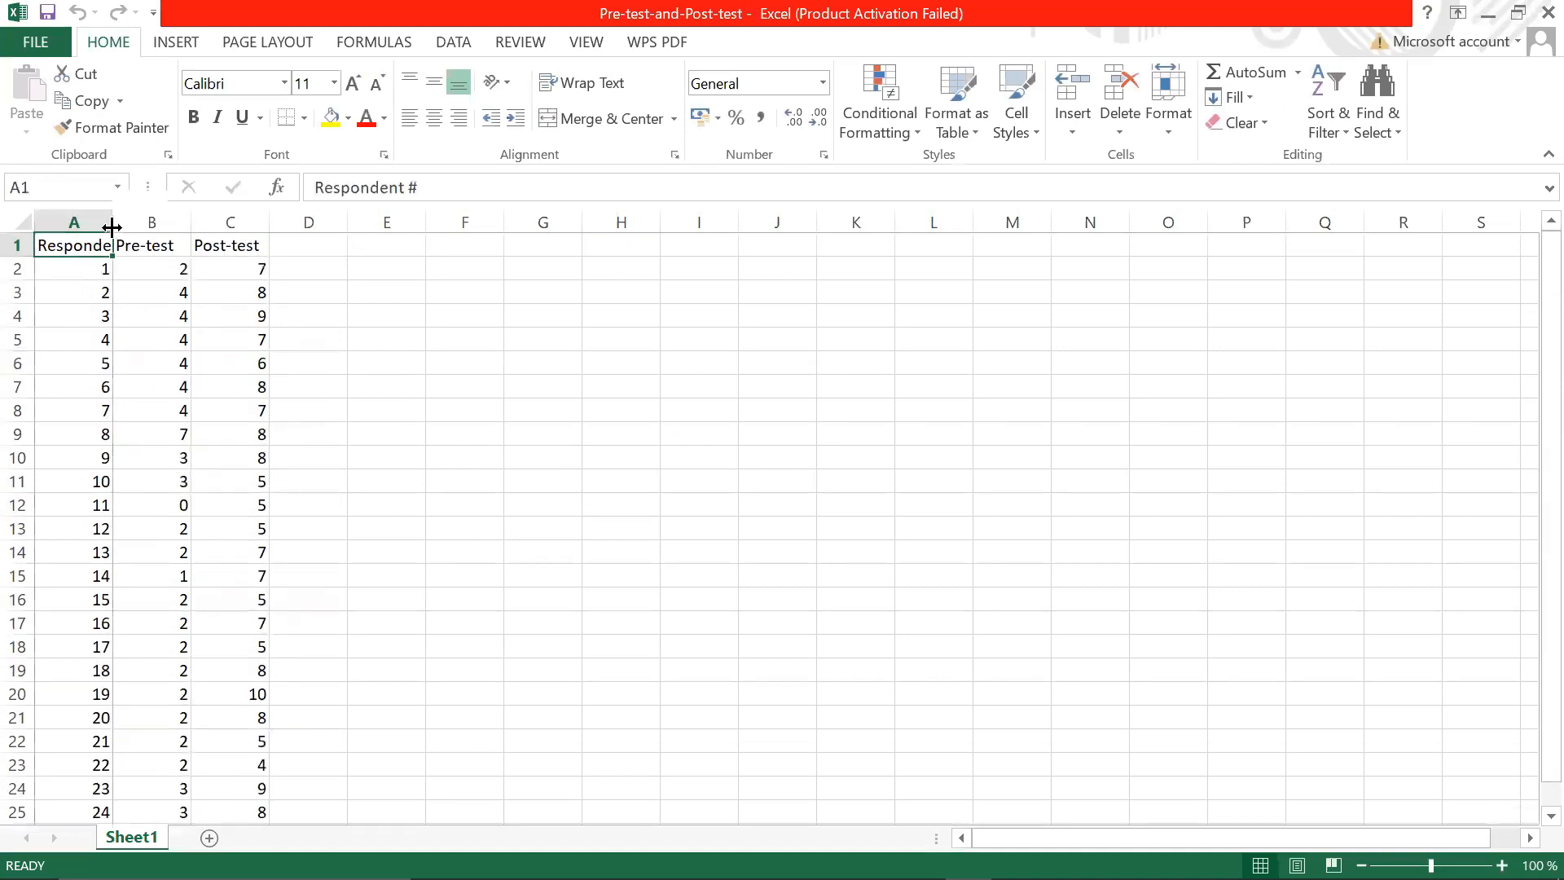
pyautogui.doubleClick(112, 226)
pyautogui.click(227, 287)
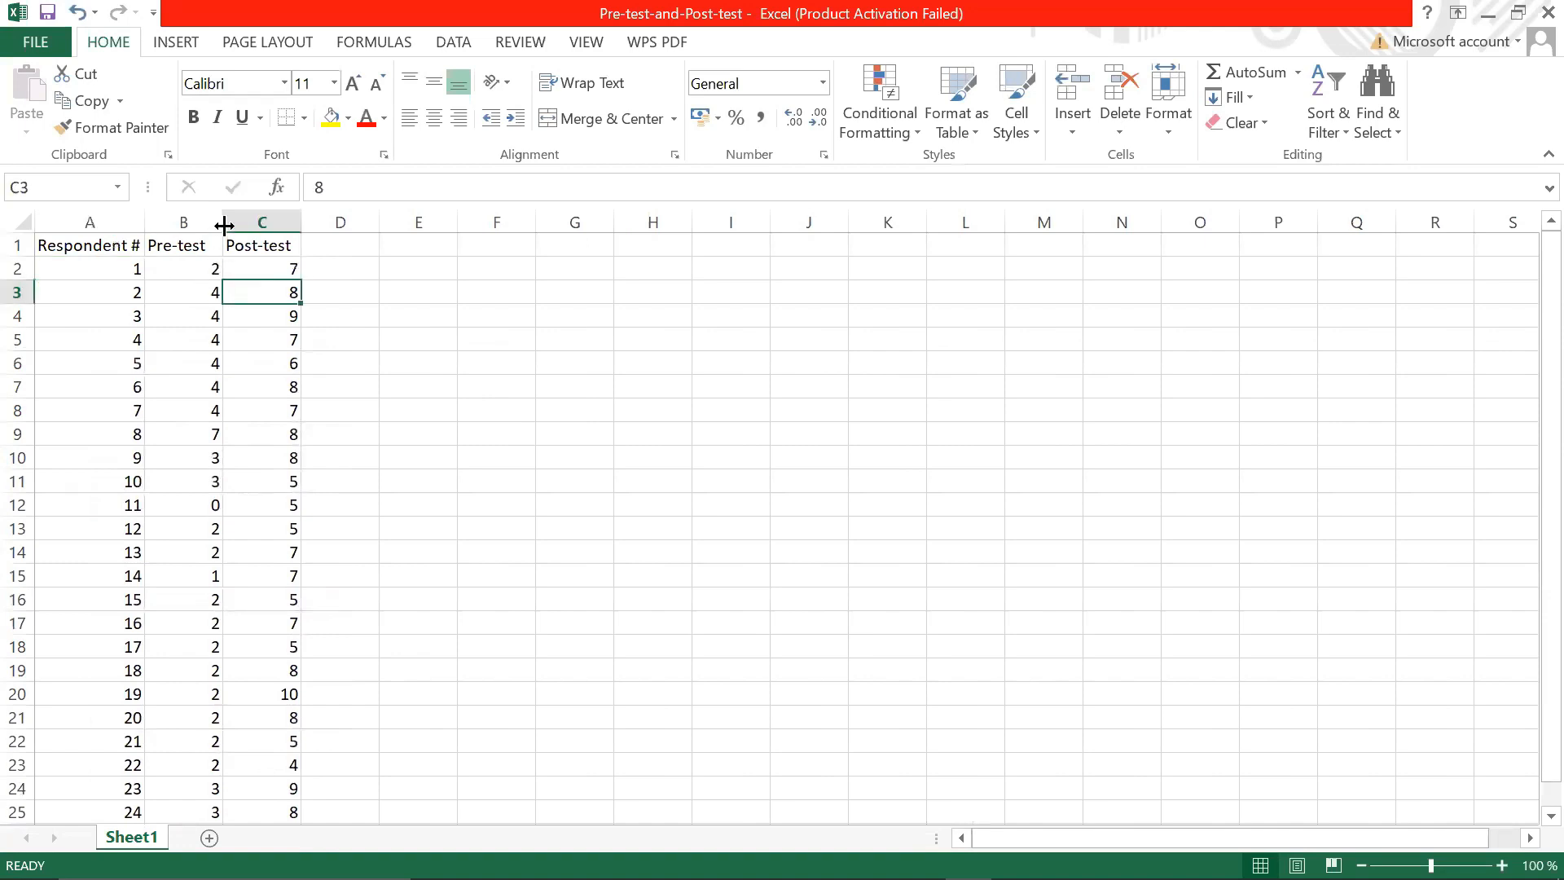
pyautogui.doubleClick(224, 226)
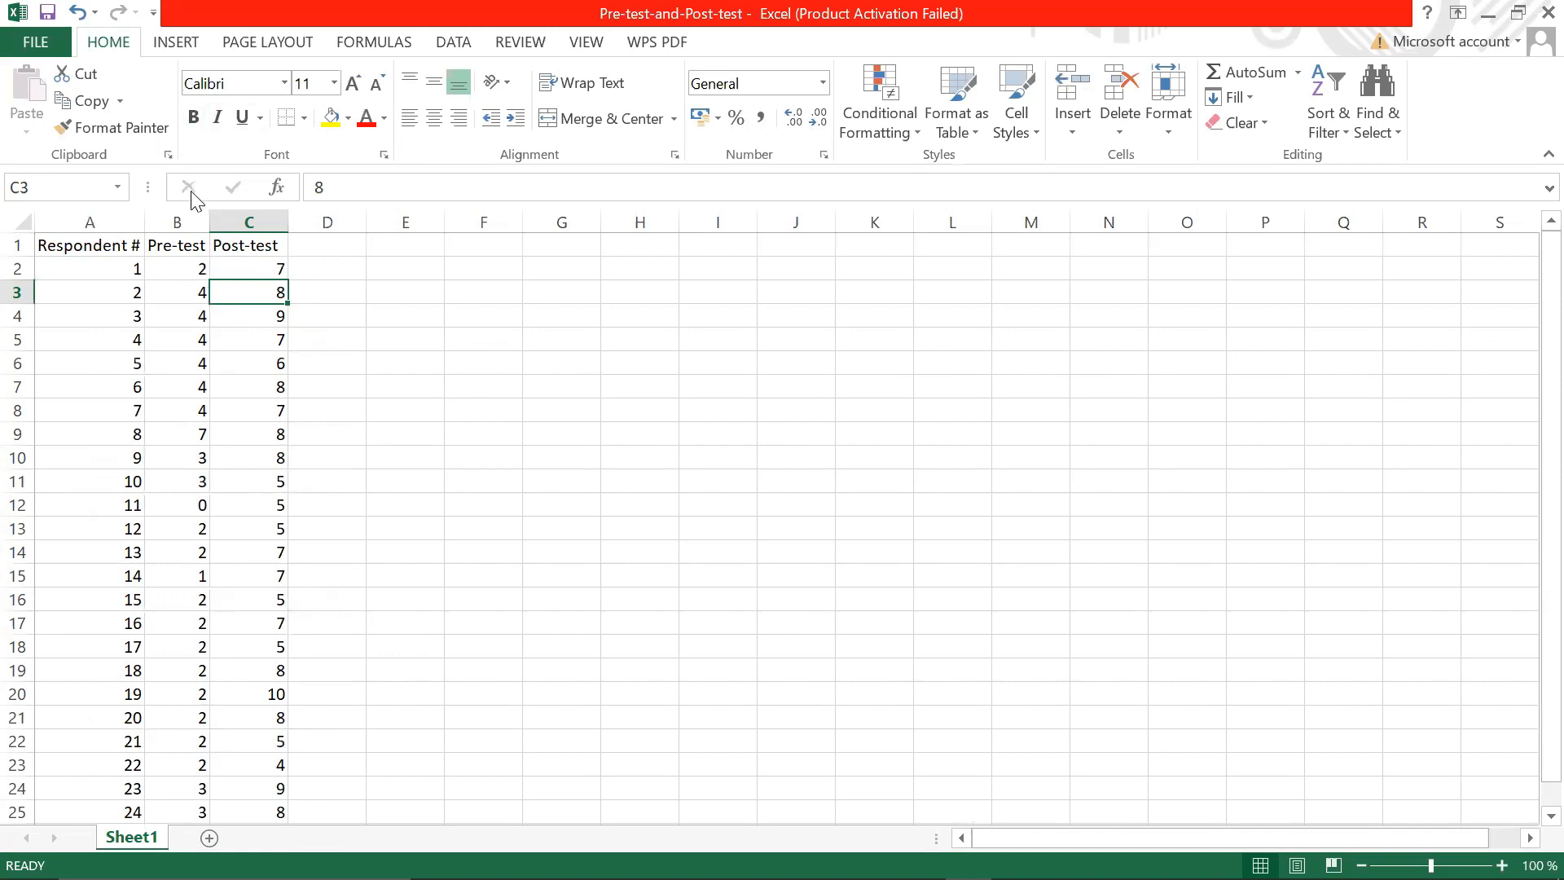
# Examine how each respondent's pre-test and post-test scores are paired across the worksheet rows.
pyautogui.click(194, 273)
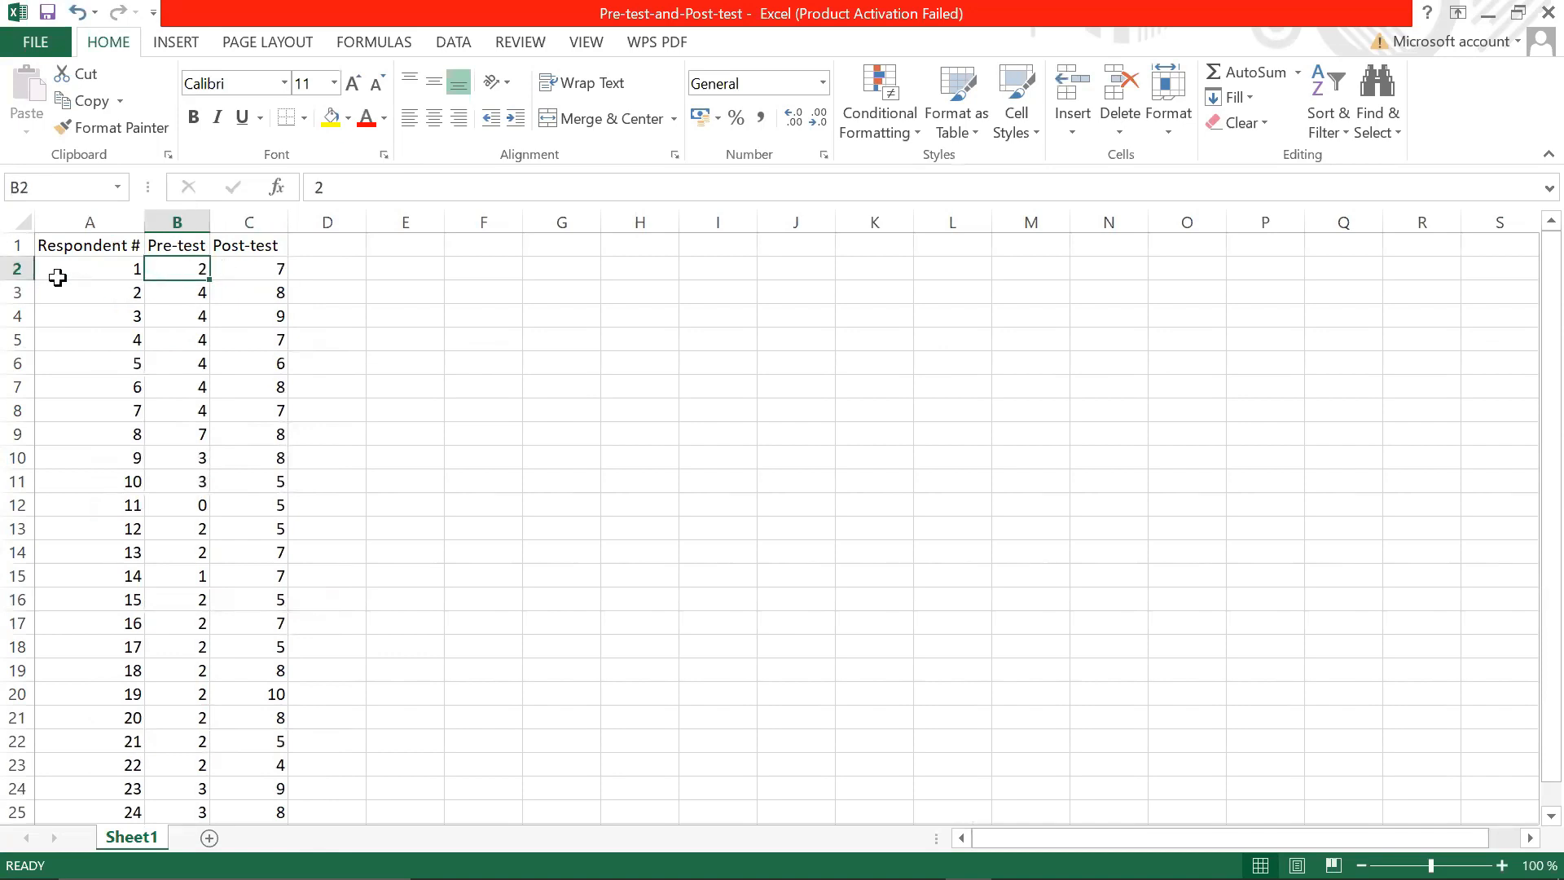
pyautogui.click(109, 266)
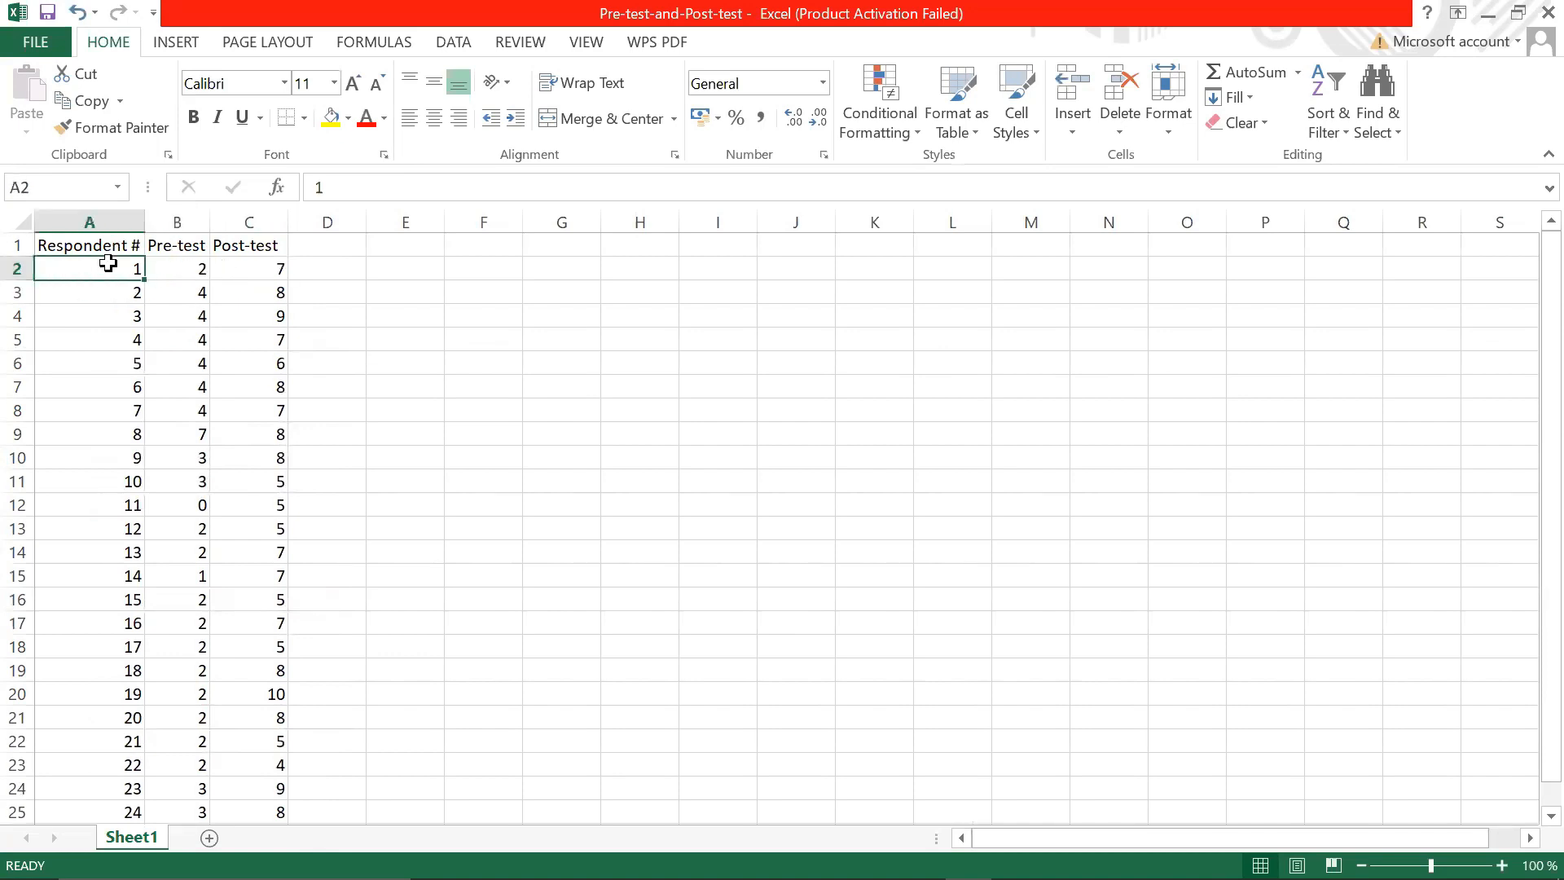
pyautogui.click(190, 282)
pyautogui.click(190, 268)
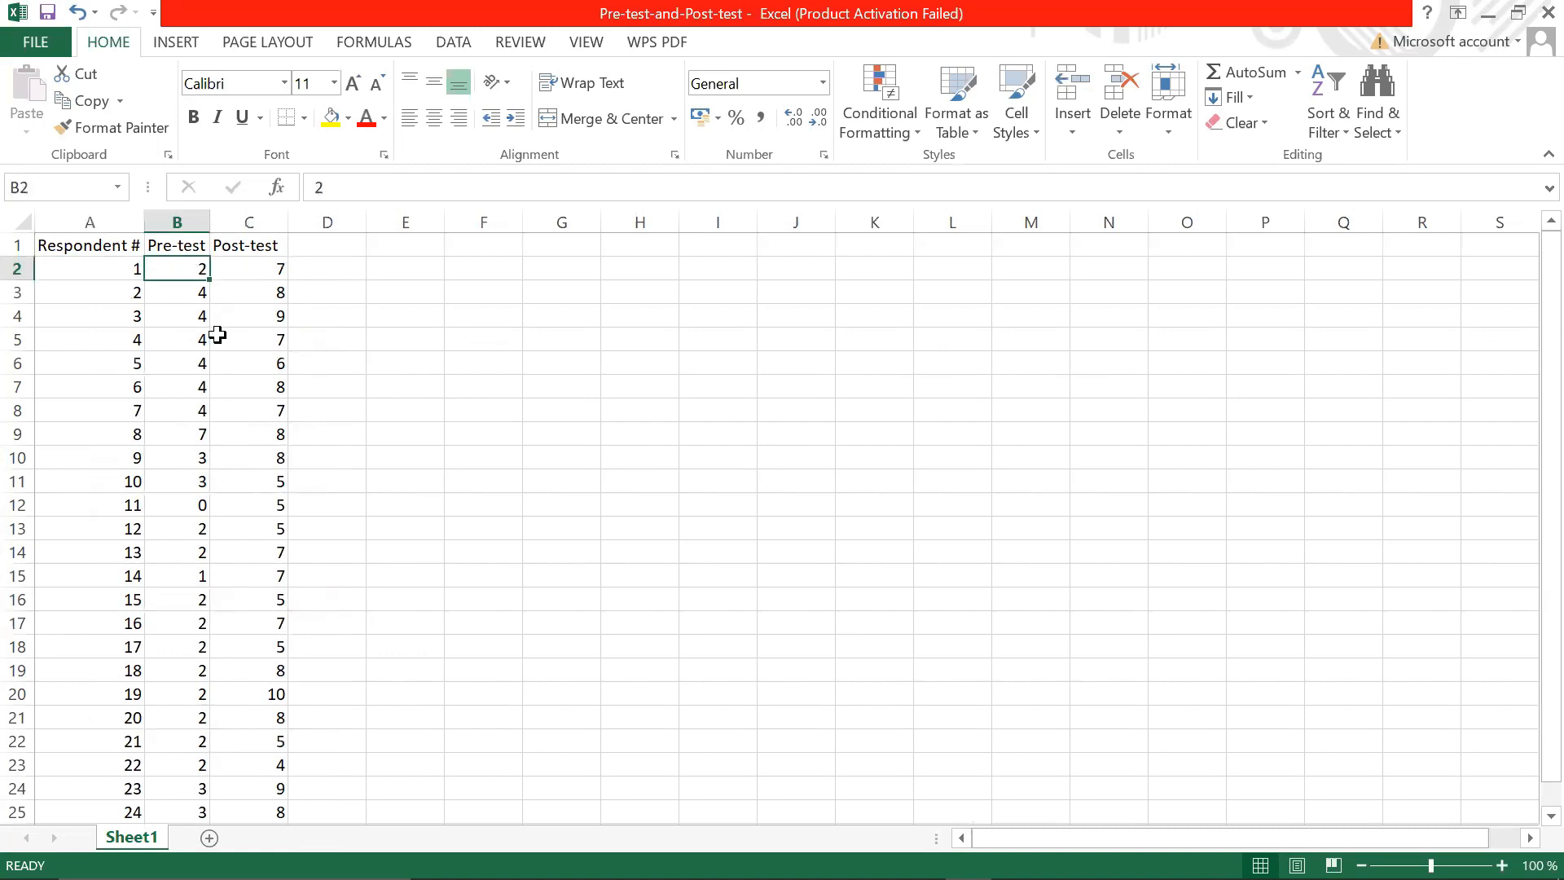
pyautogui.click(259, 274)
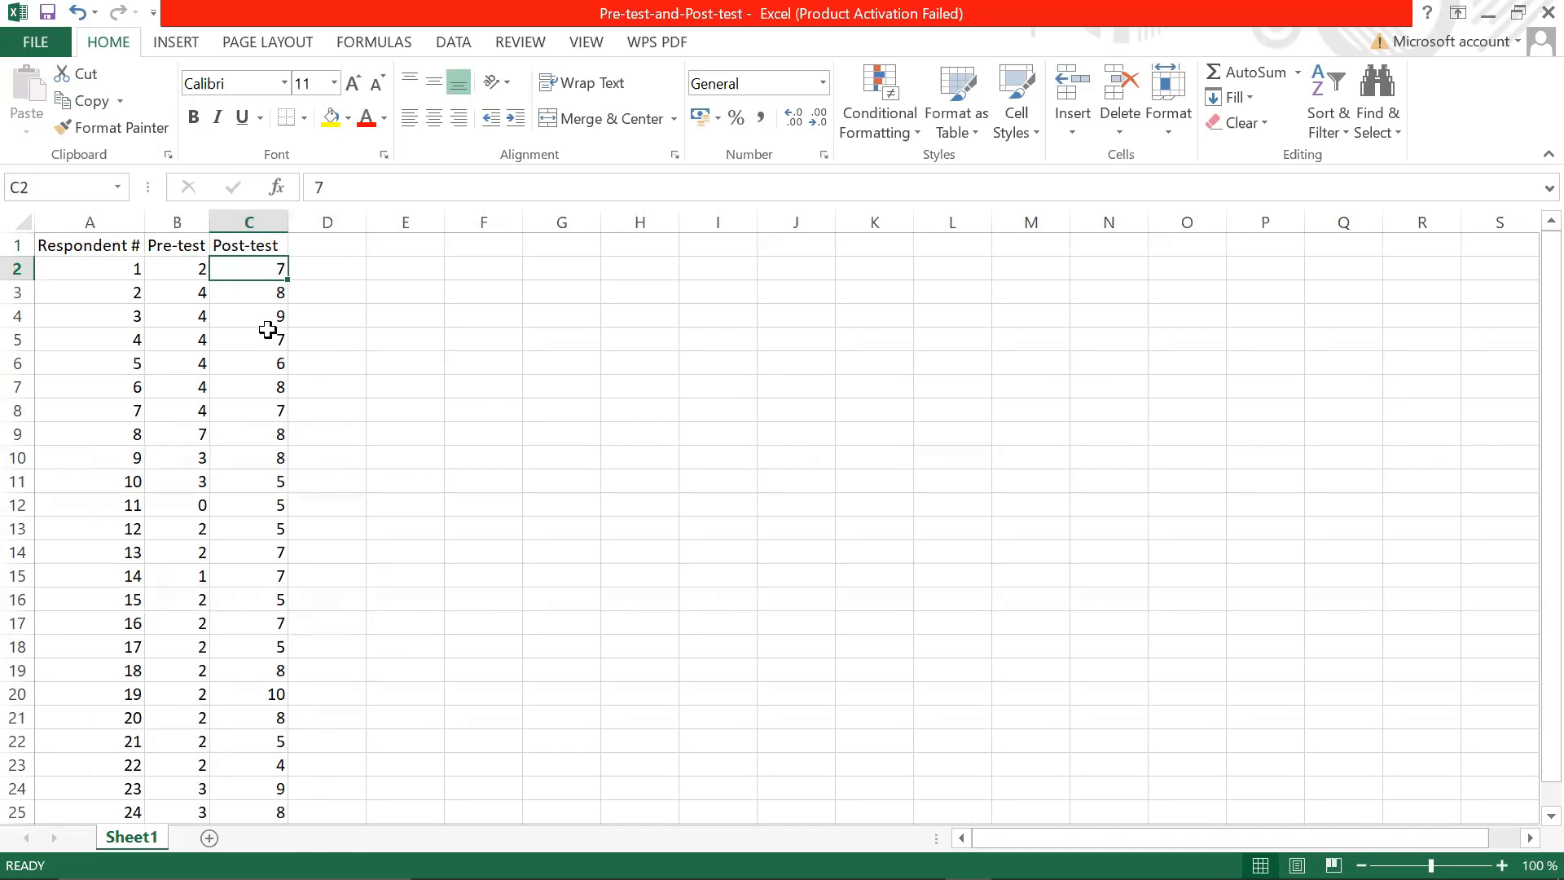
pyautogui.scroll(-2, 257, 533)
pyautogui.scroll(2, 257, 533)
pyautogui.click(350, 371)
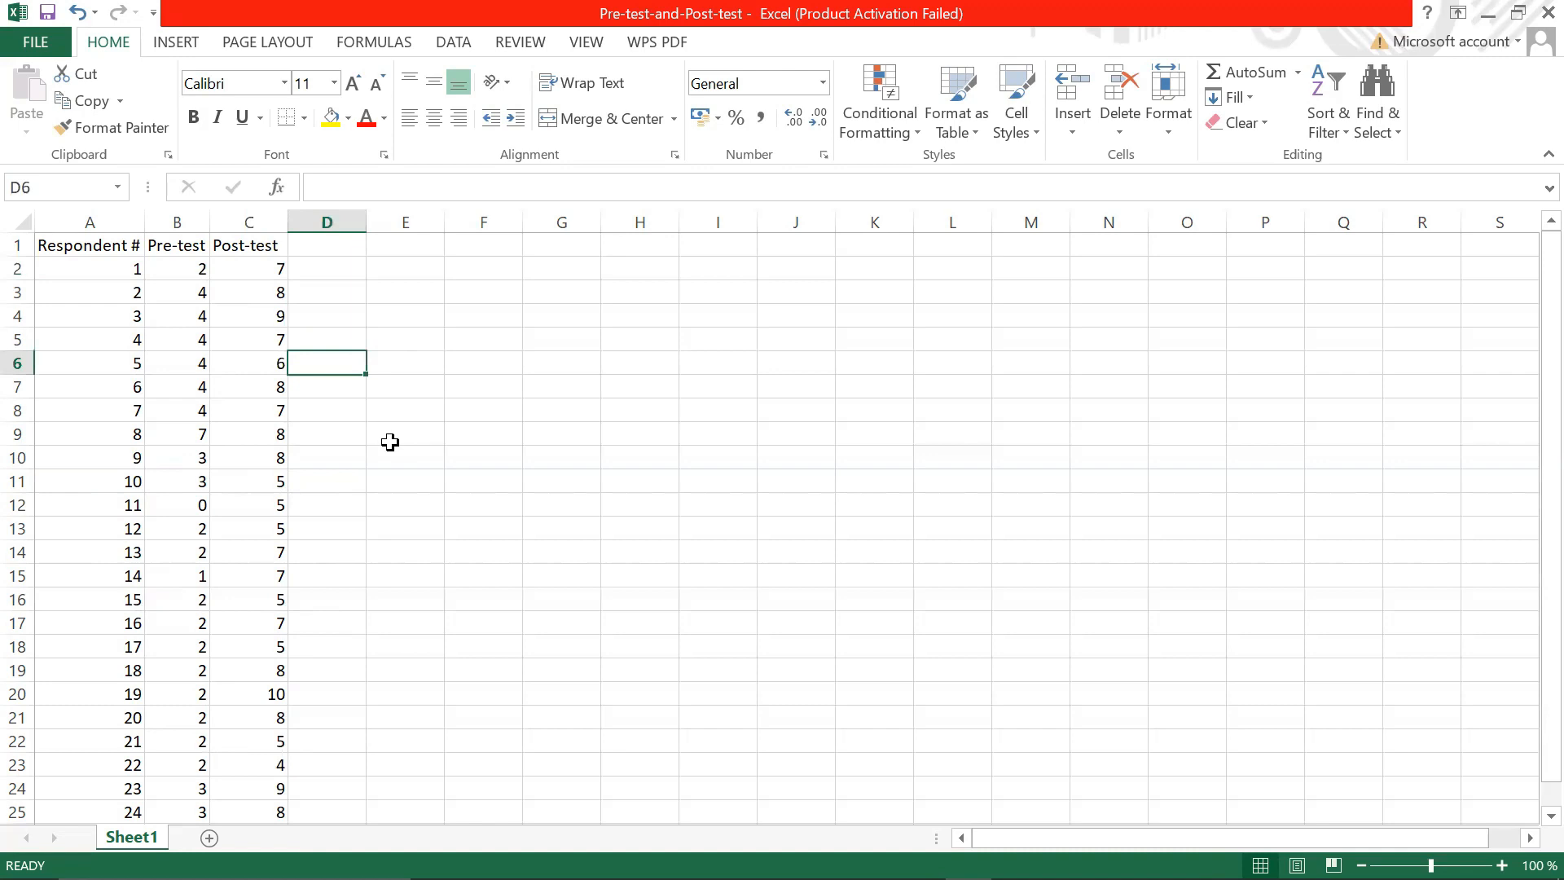
pyautogui.click(603, 408)
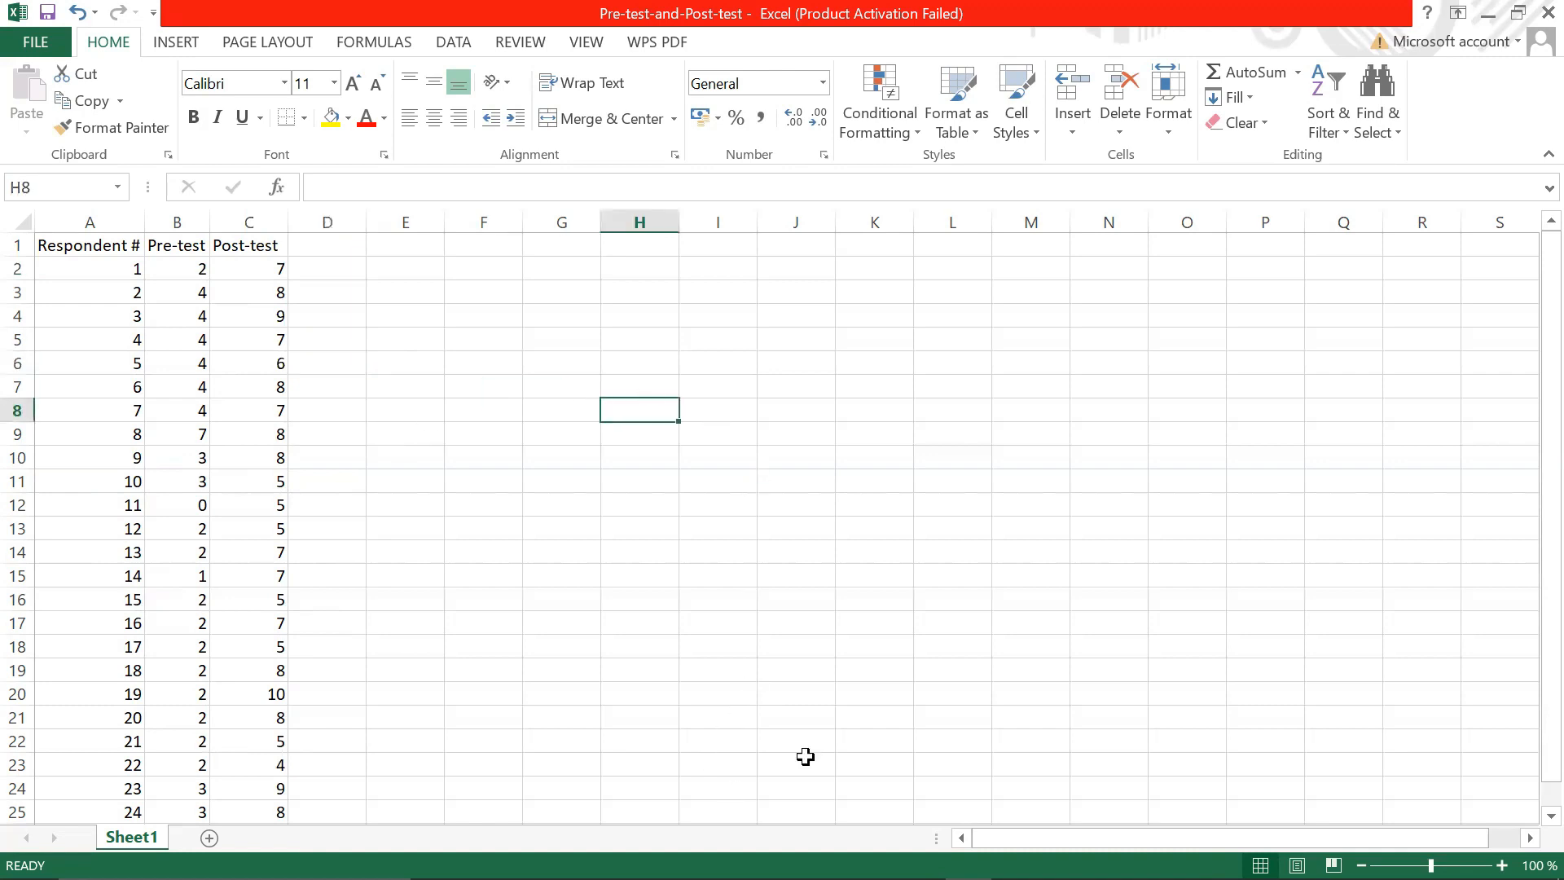
pyautogui.moveTo(878, 868)
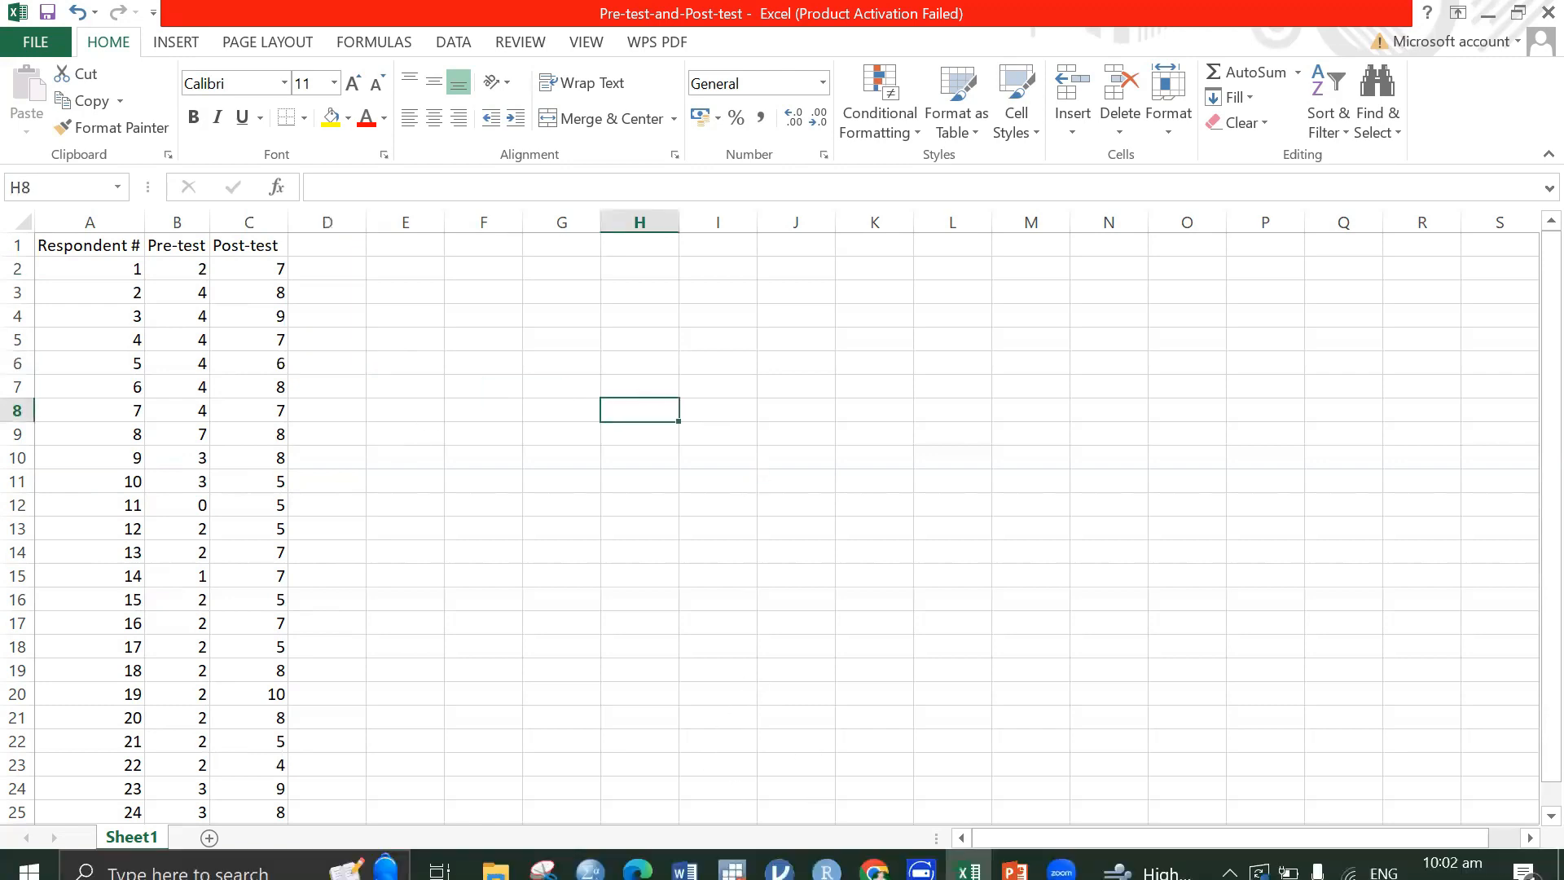
pyautogui.click(433, 437)
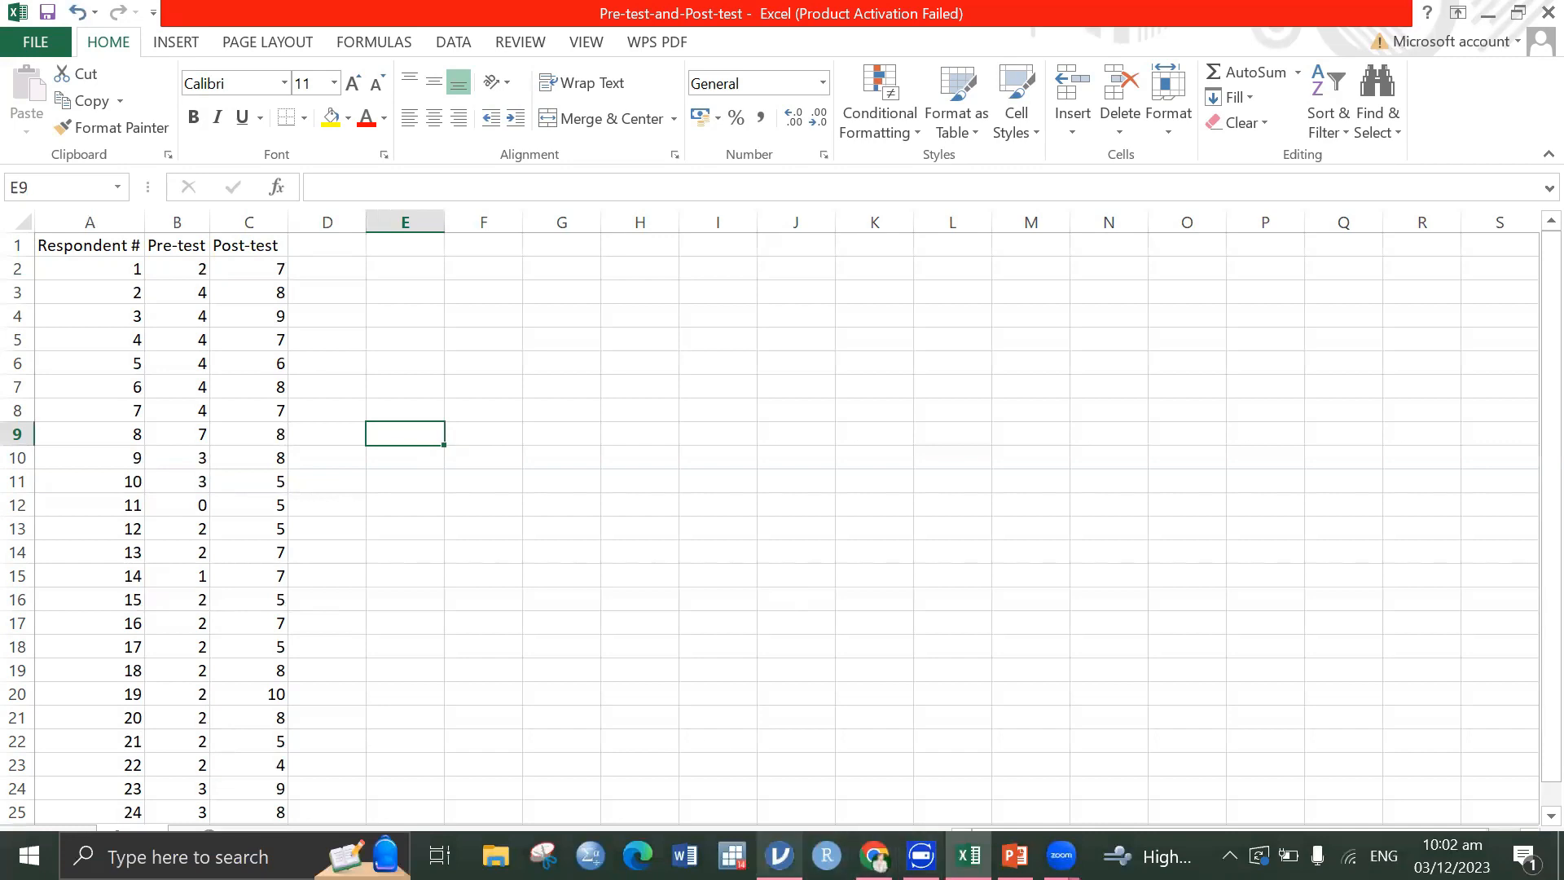
pyautogui.click(448, 559)
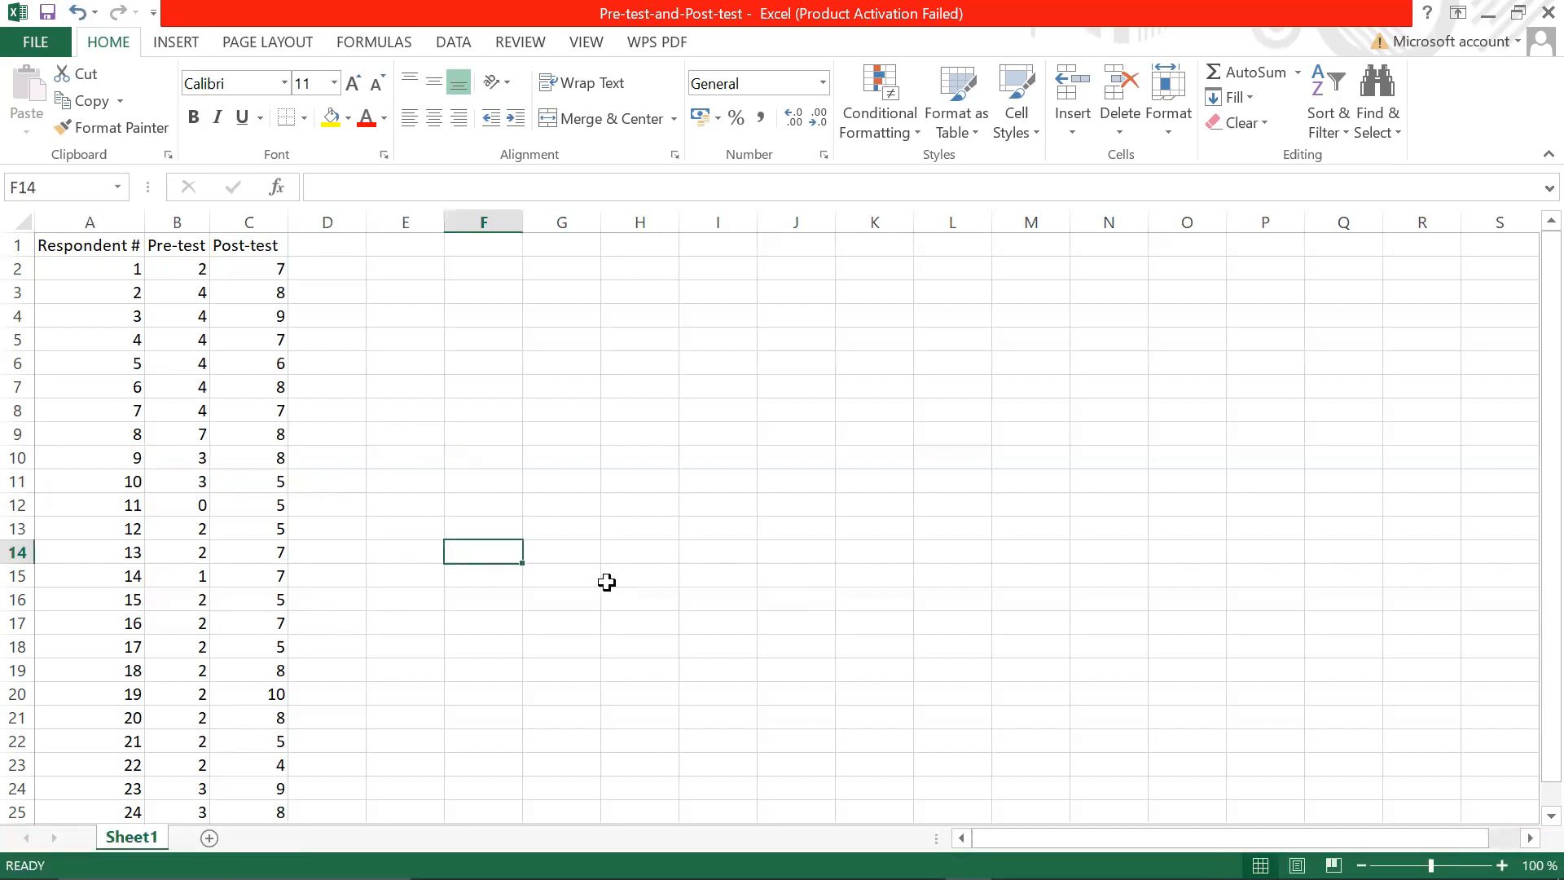
pyautogui.click(632, 573)
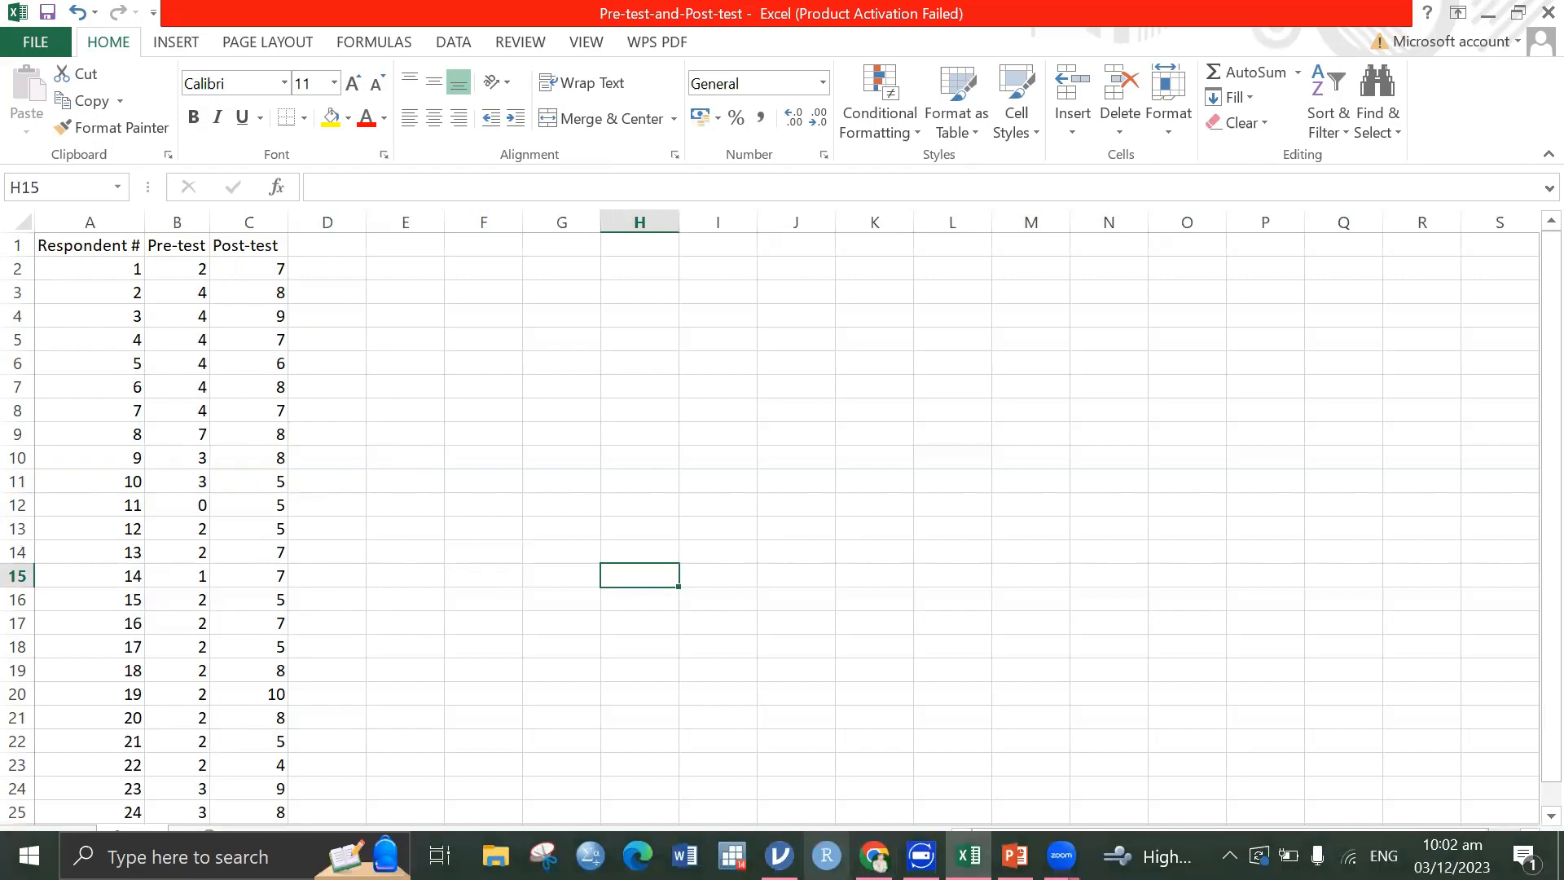
# Switch to jamovi and open the file browser for importing a data file from this PC.
pyautogui.click(779, 859)
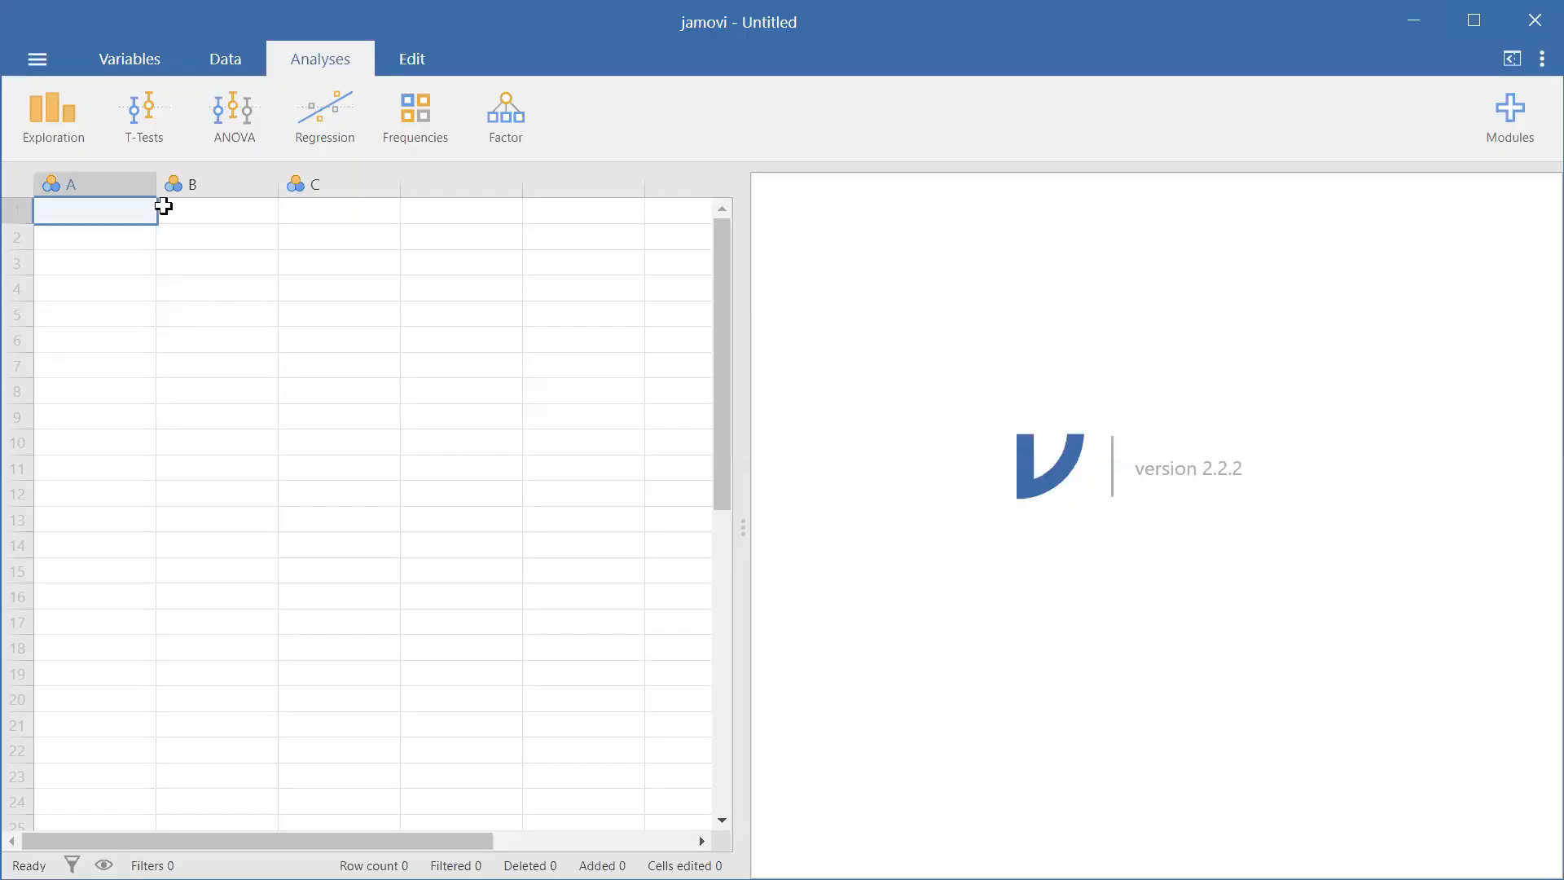
pyautogui.click(37, 59)
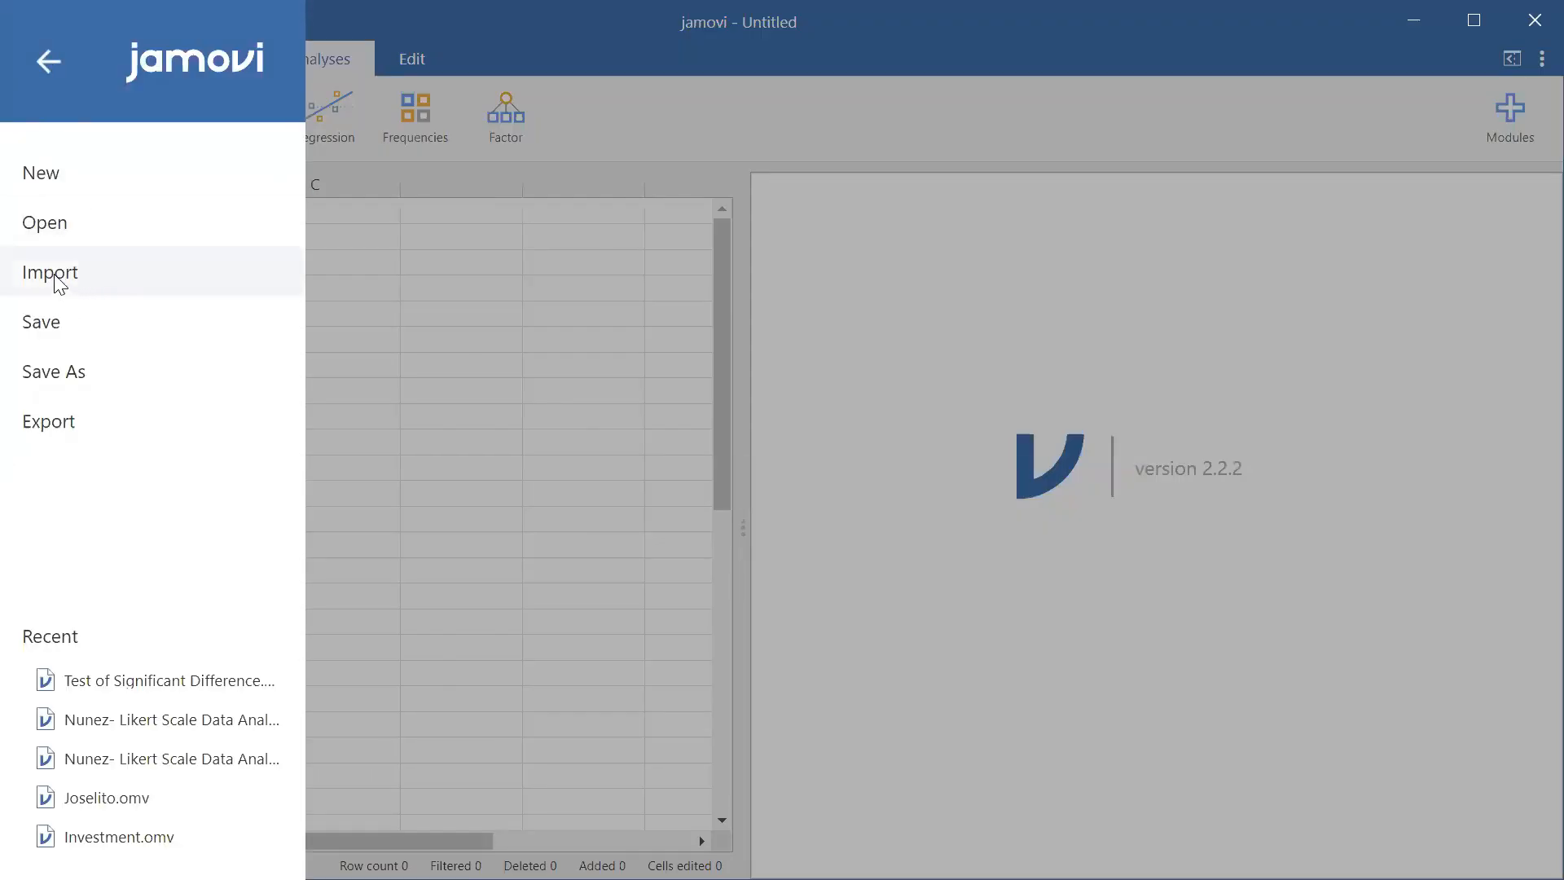
pyautogui.click(79, 286)
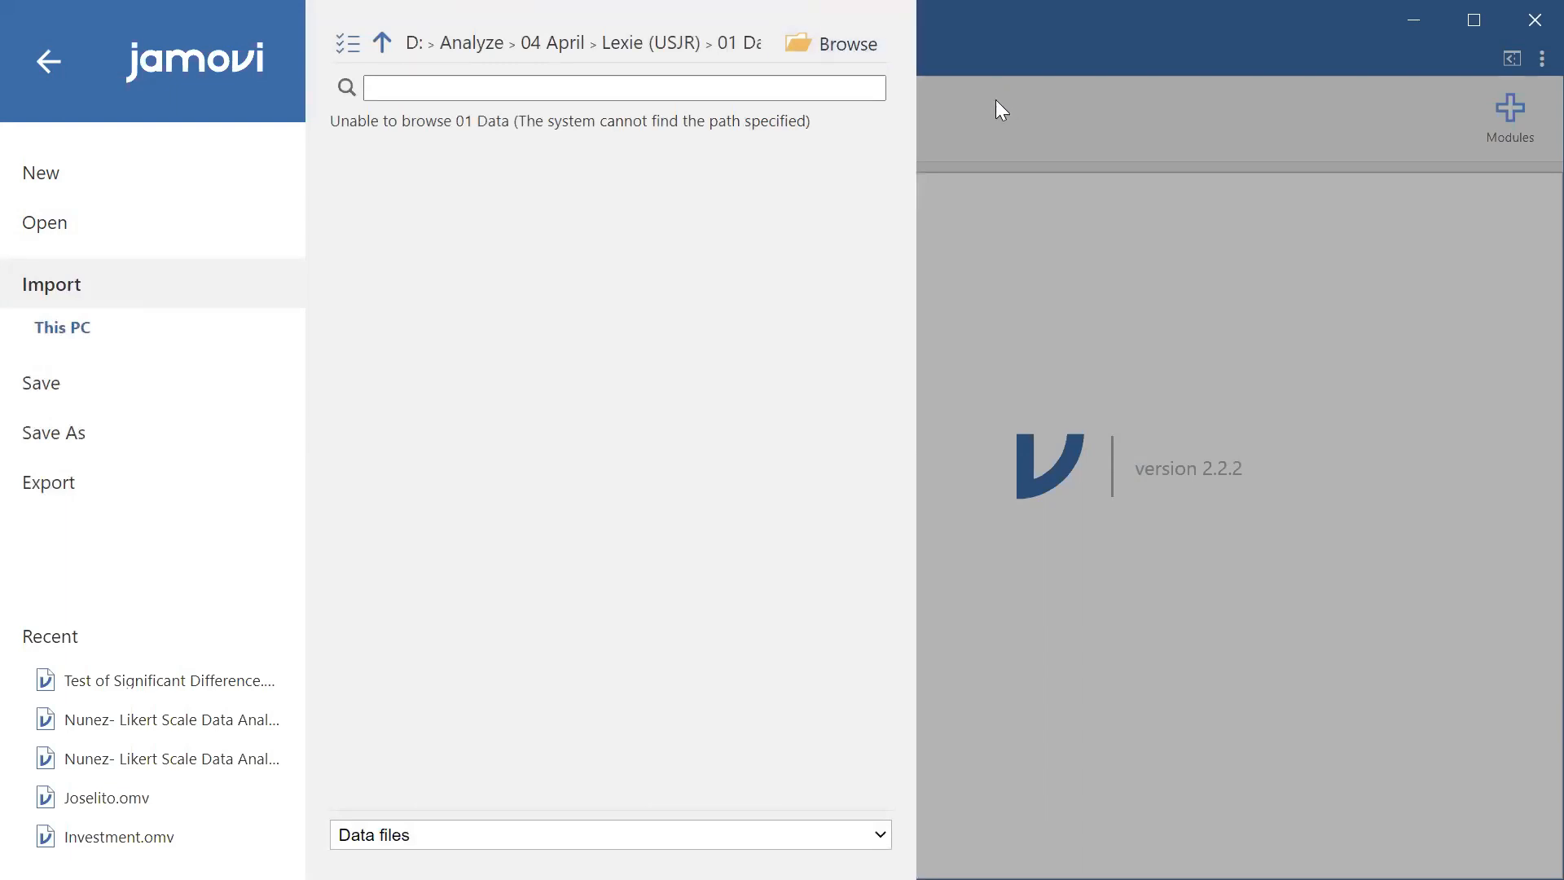
pyautogui.click(810, 62)
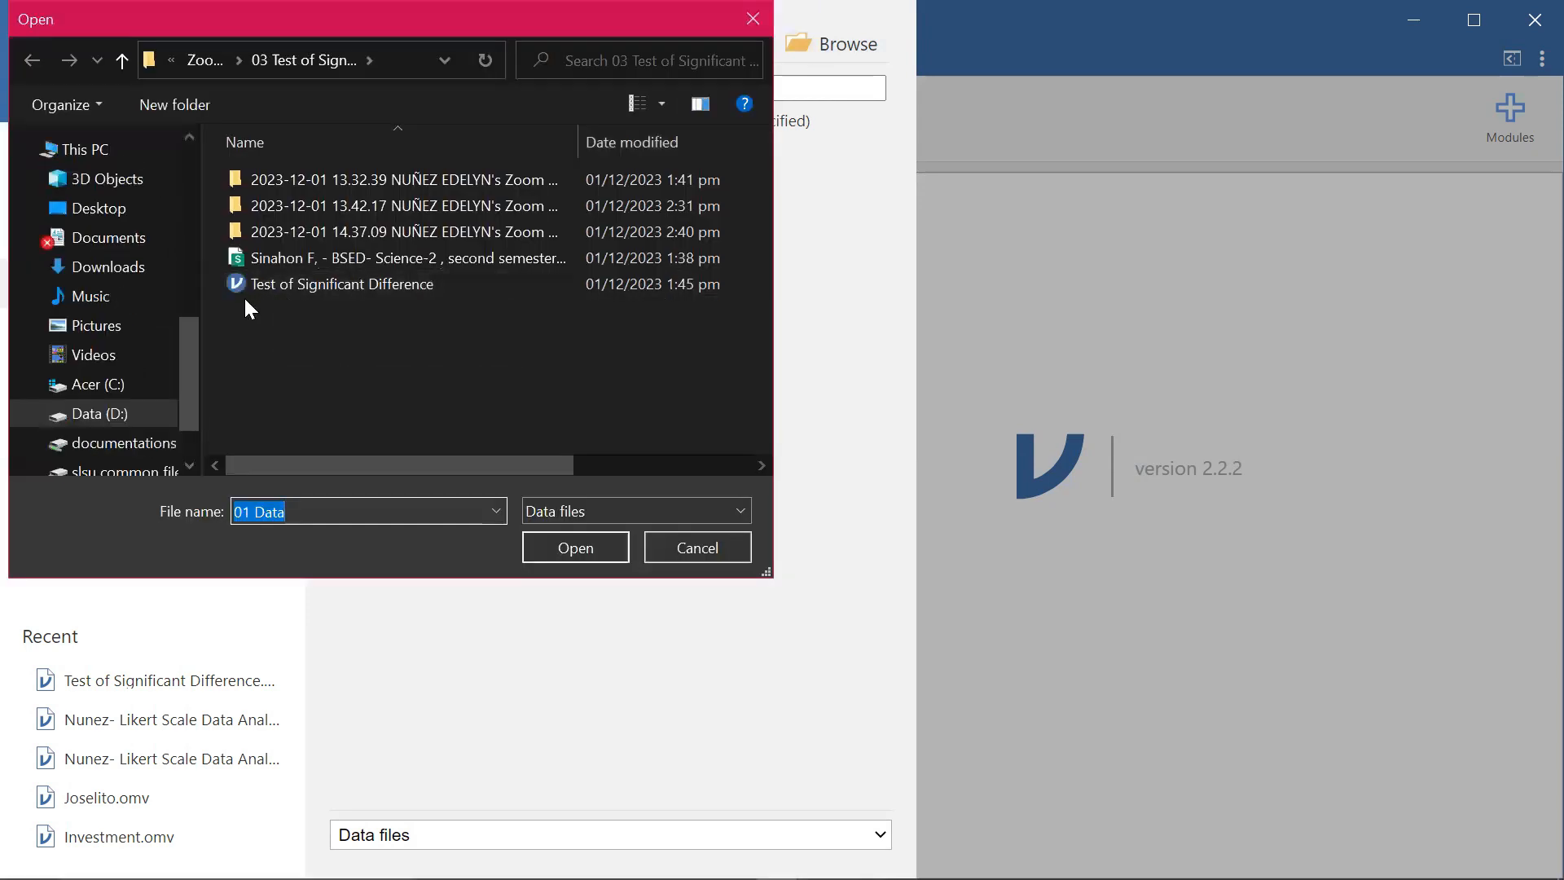
# Import the Pre-test-and-Post-test data file from the 04 Paired T-Test folder inside Zoom Recording.
pyautogui.scroll(3, 173, 220)
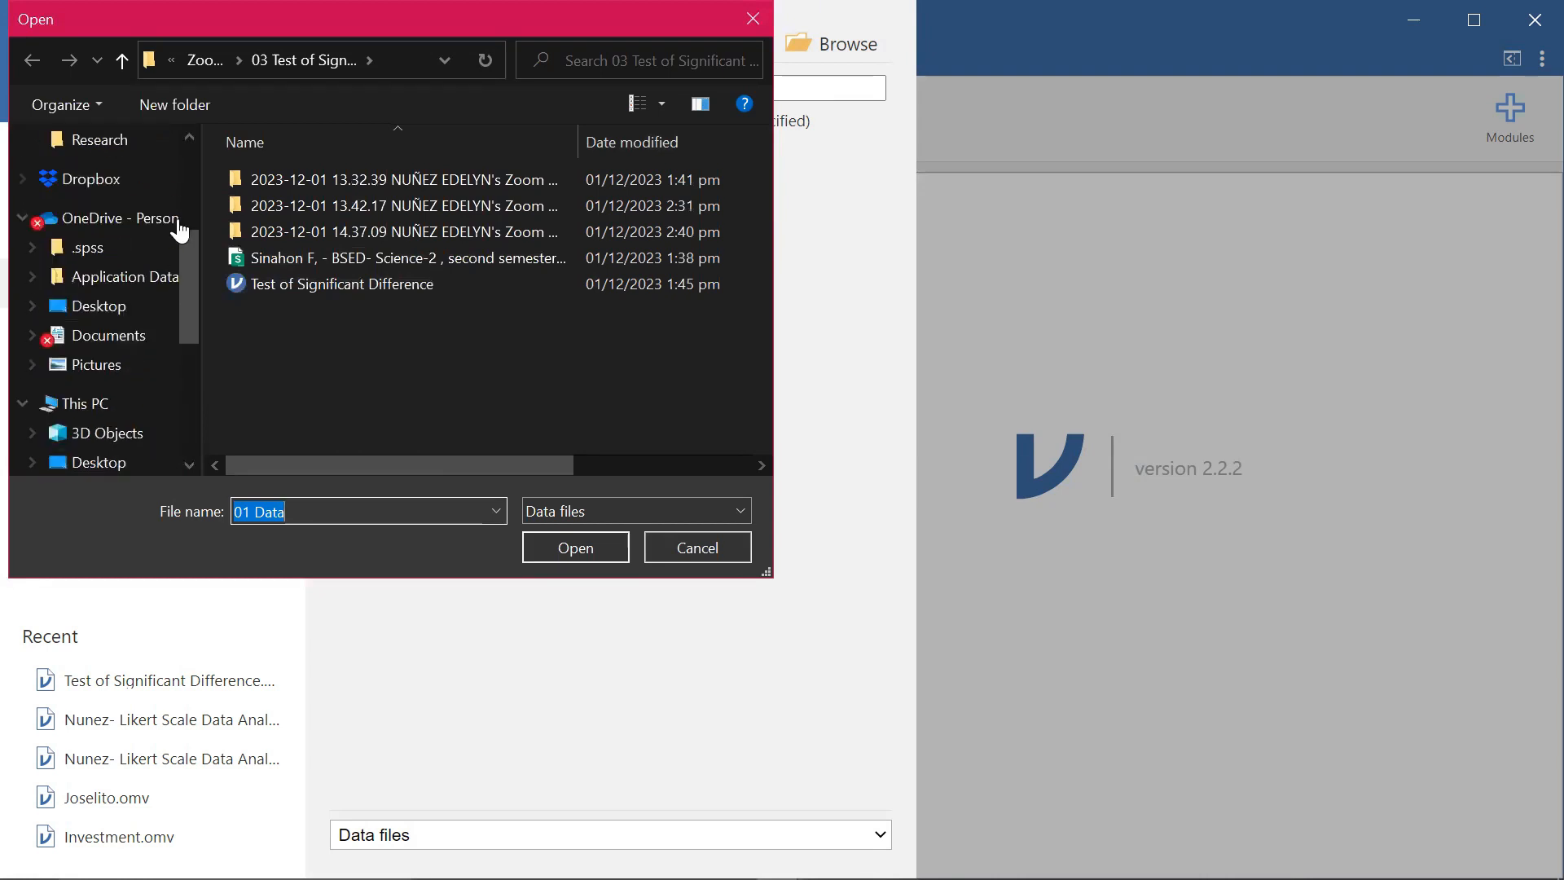
pyautogui.scroll(3, 177, 228)
pyautogui.click(143, 195)
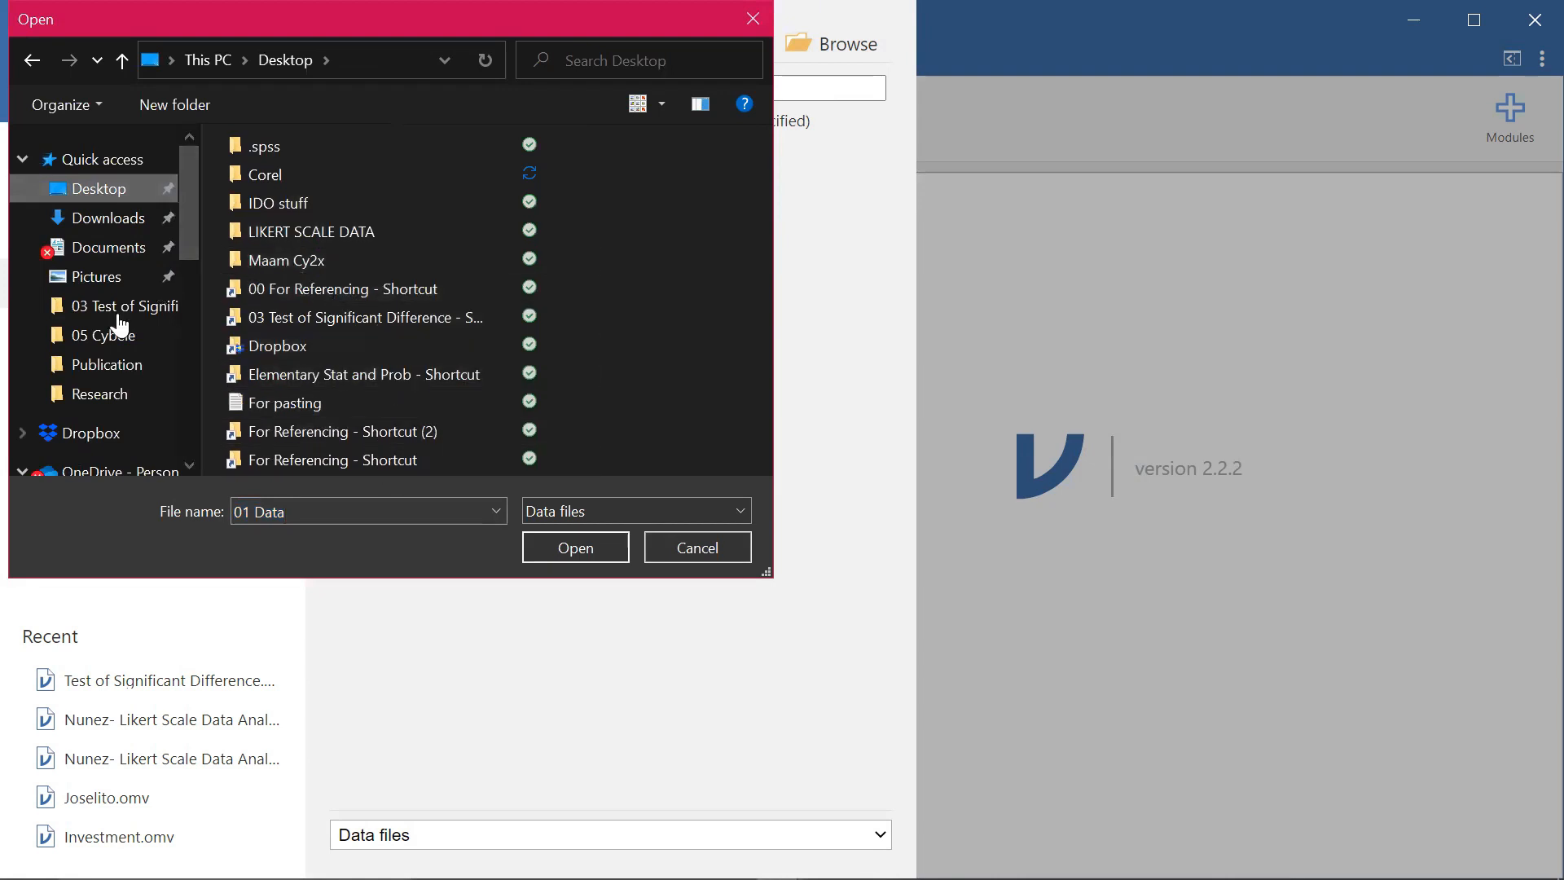
pyautogui.scroll(-8, 120, 326)
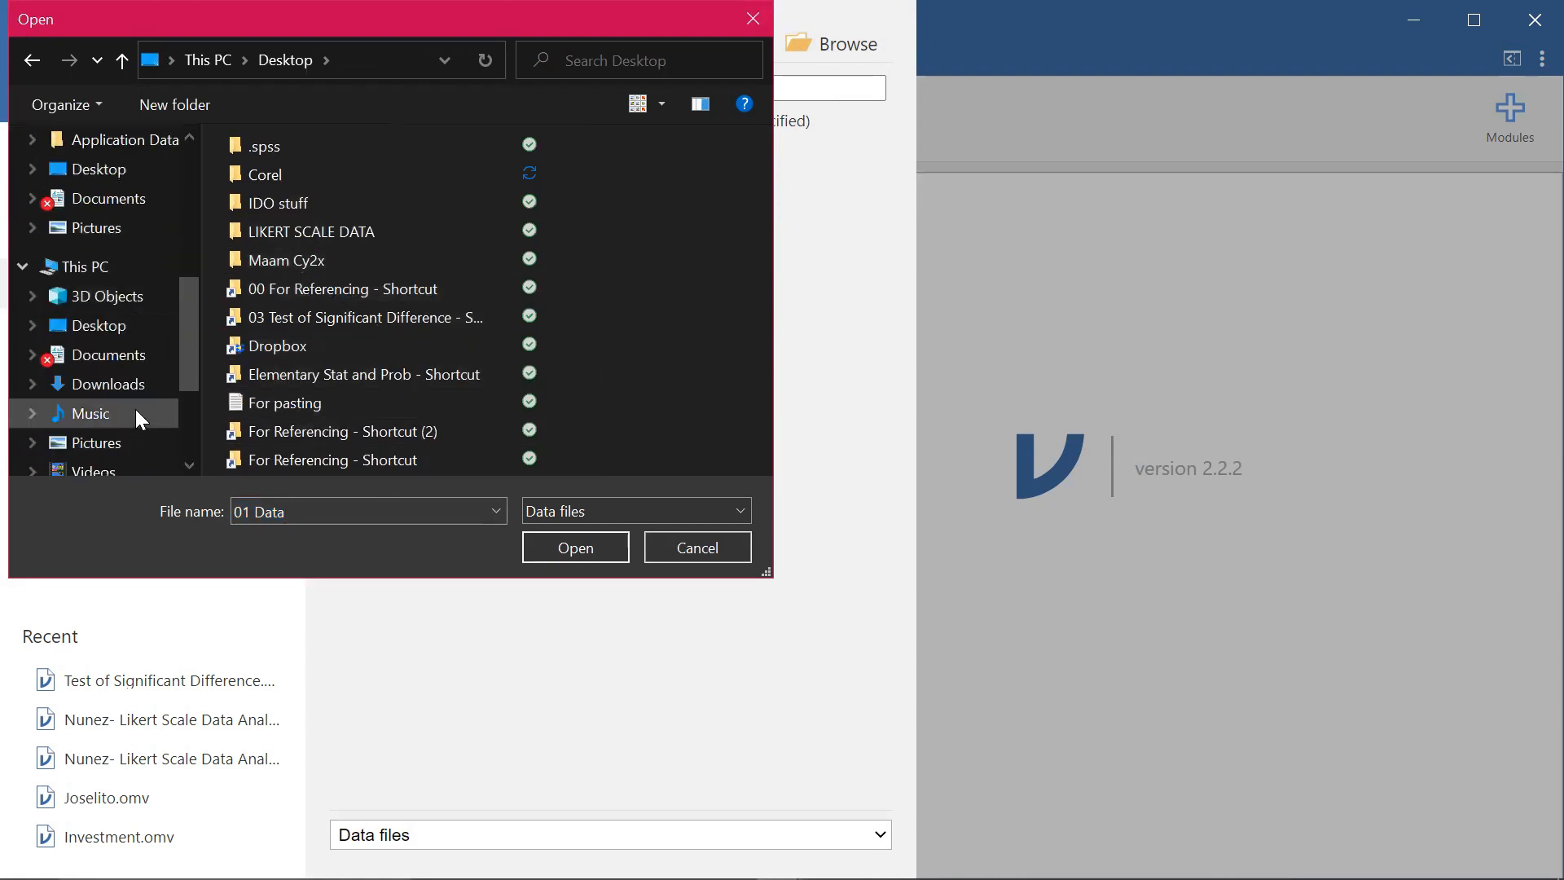
pyautogui.doubleClick(303, 321)
pyautogui.click(212, 58)
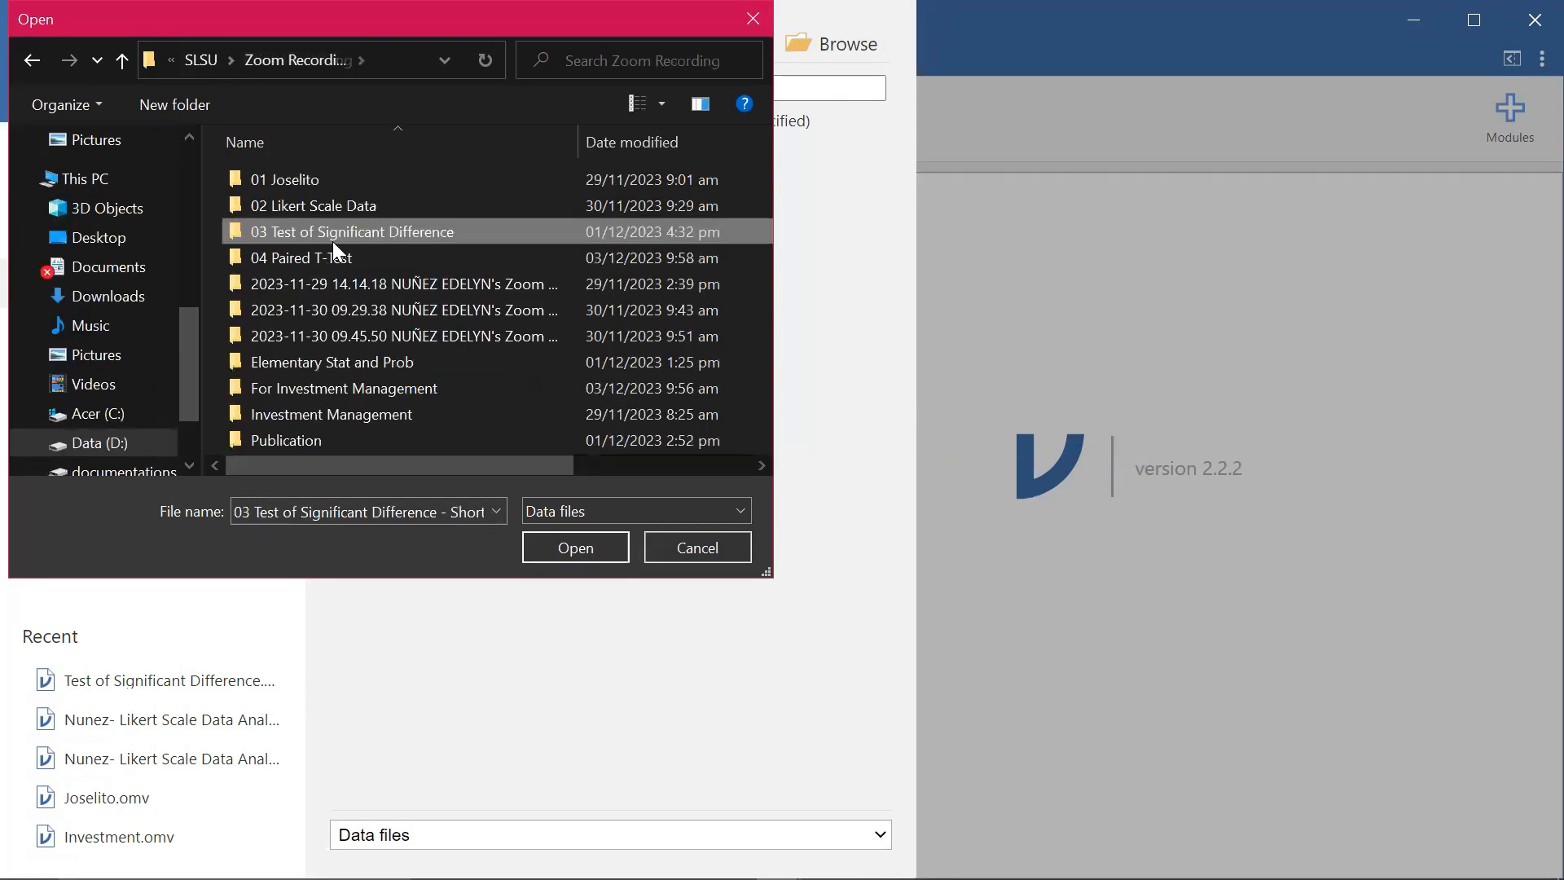
pyautogui.doubleClick(334, 266)
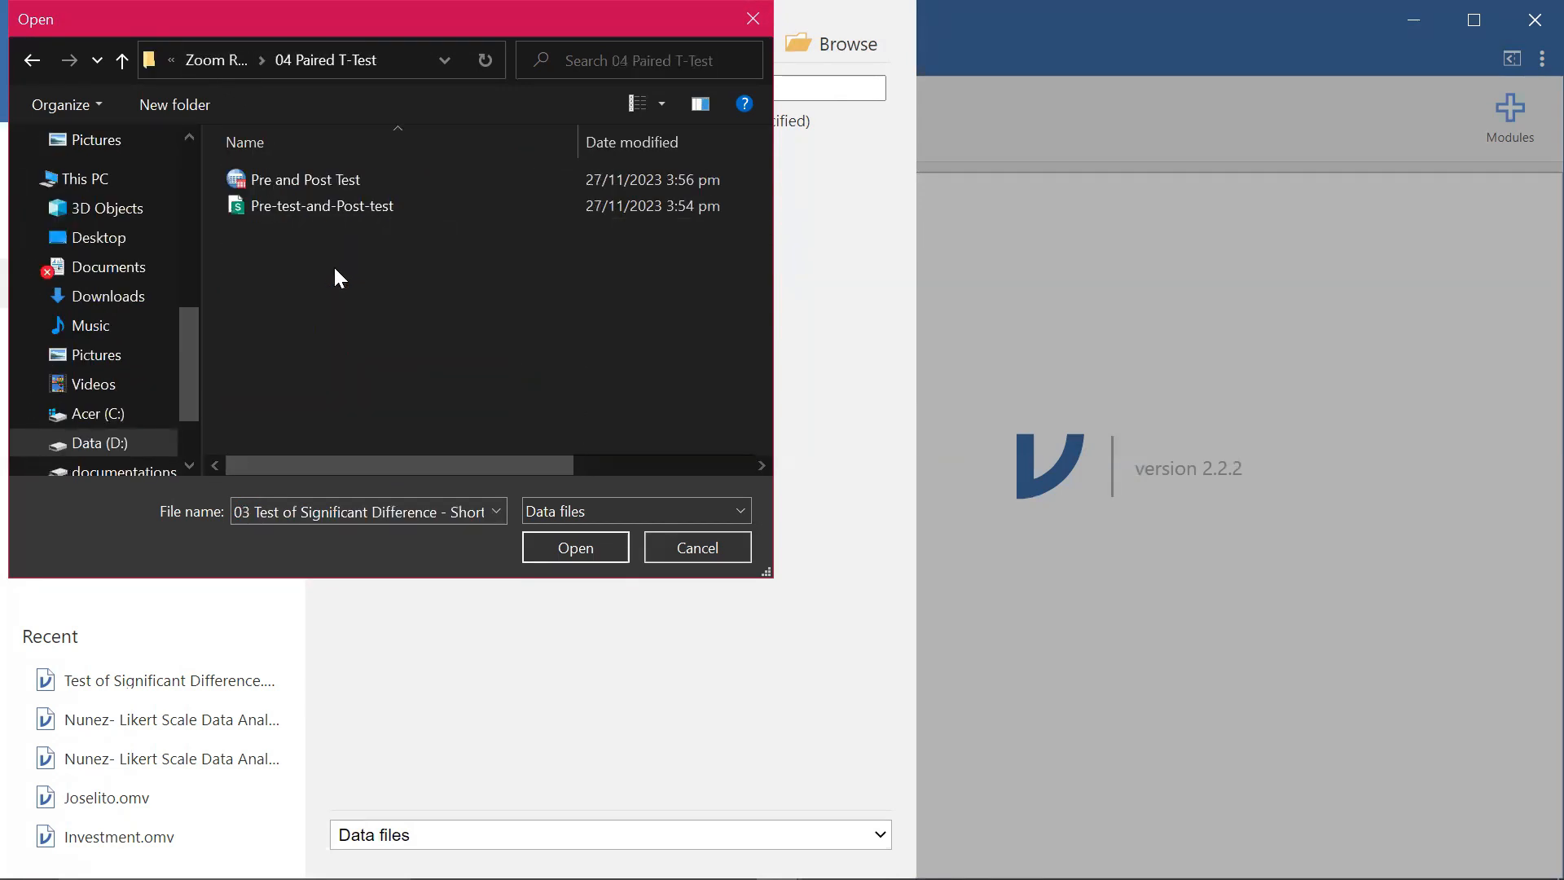
pyautogui.click(326, 209)
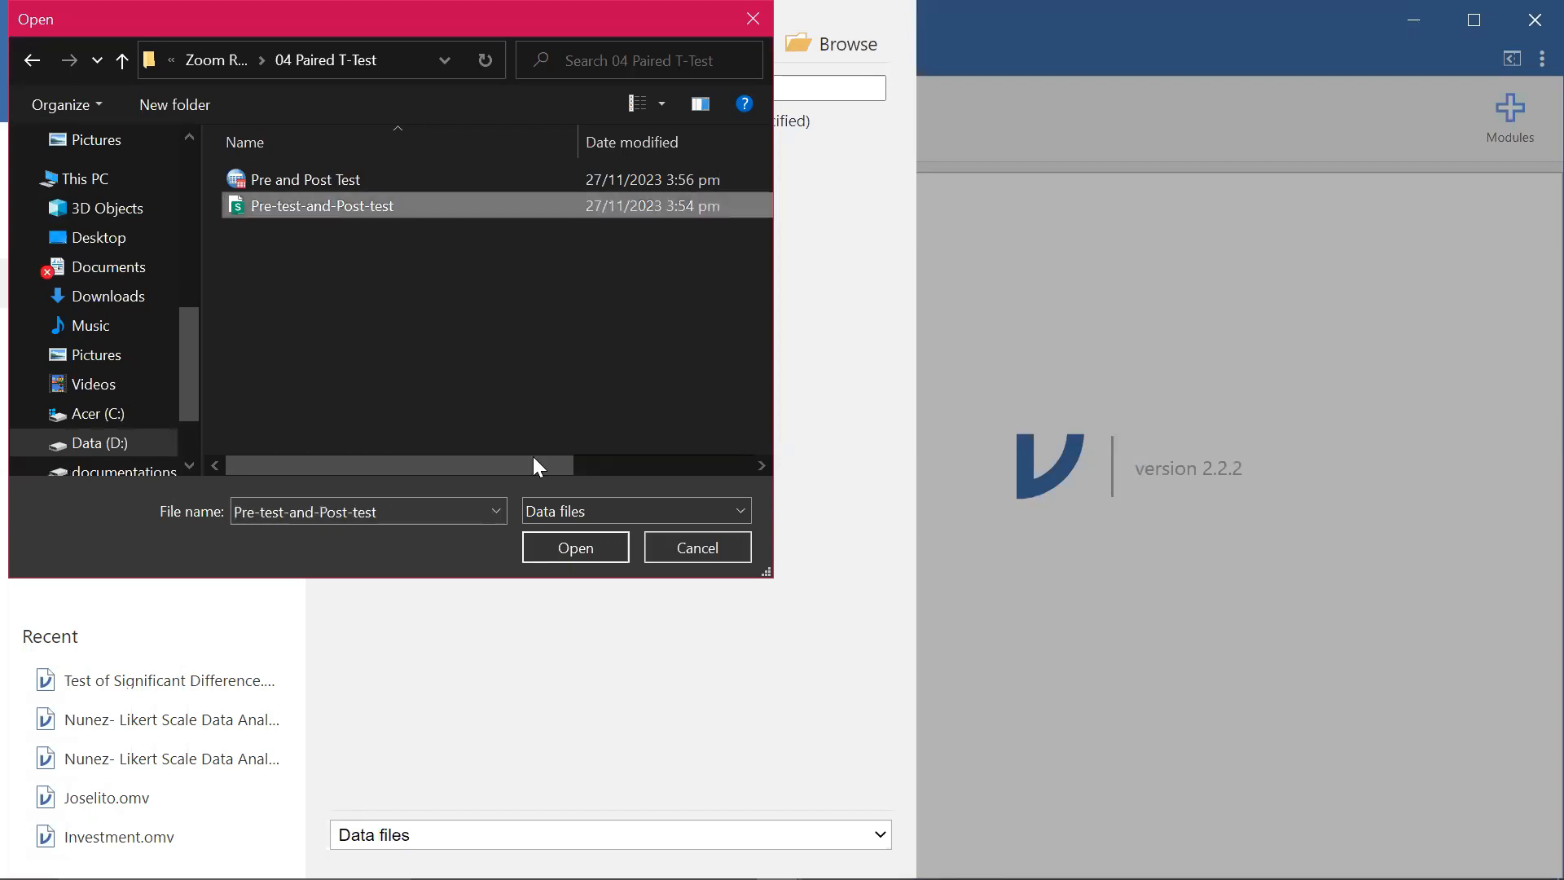
pyautogui.click(554, 561)
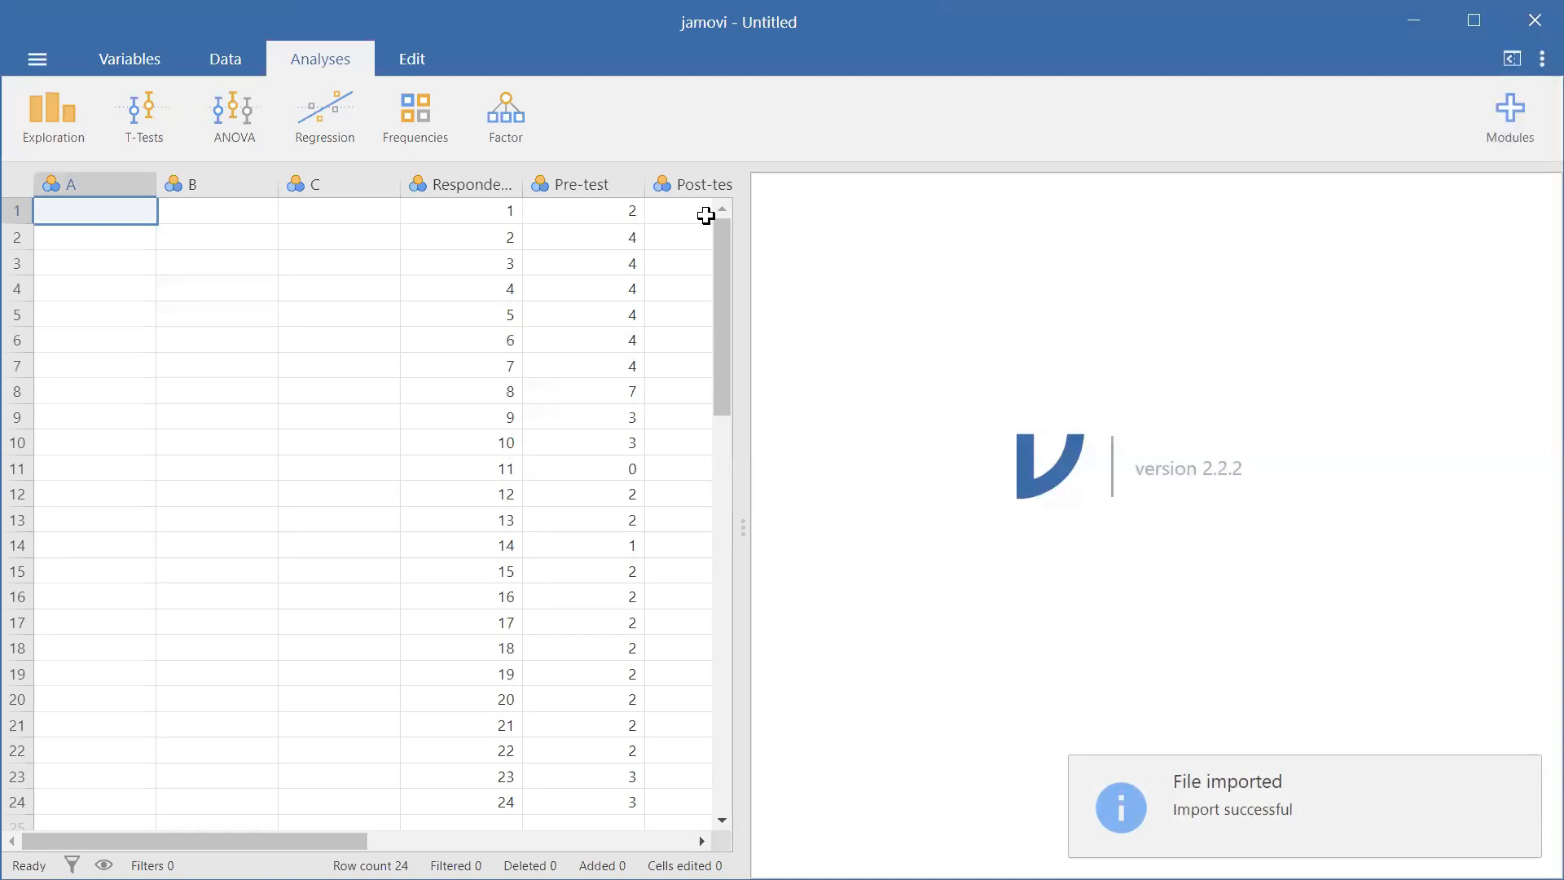
# Check the imported respondent, Pre-test and Post-test columns across the full width of the data sheet.
pyautogui.press('Right')
pyautogui.press('Right')
pyautogui.press('Right')
pyautogui.press('Right')
pyautogui.press('Right')
pyautogui.press('Right')
pyautogui.press('Right')
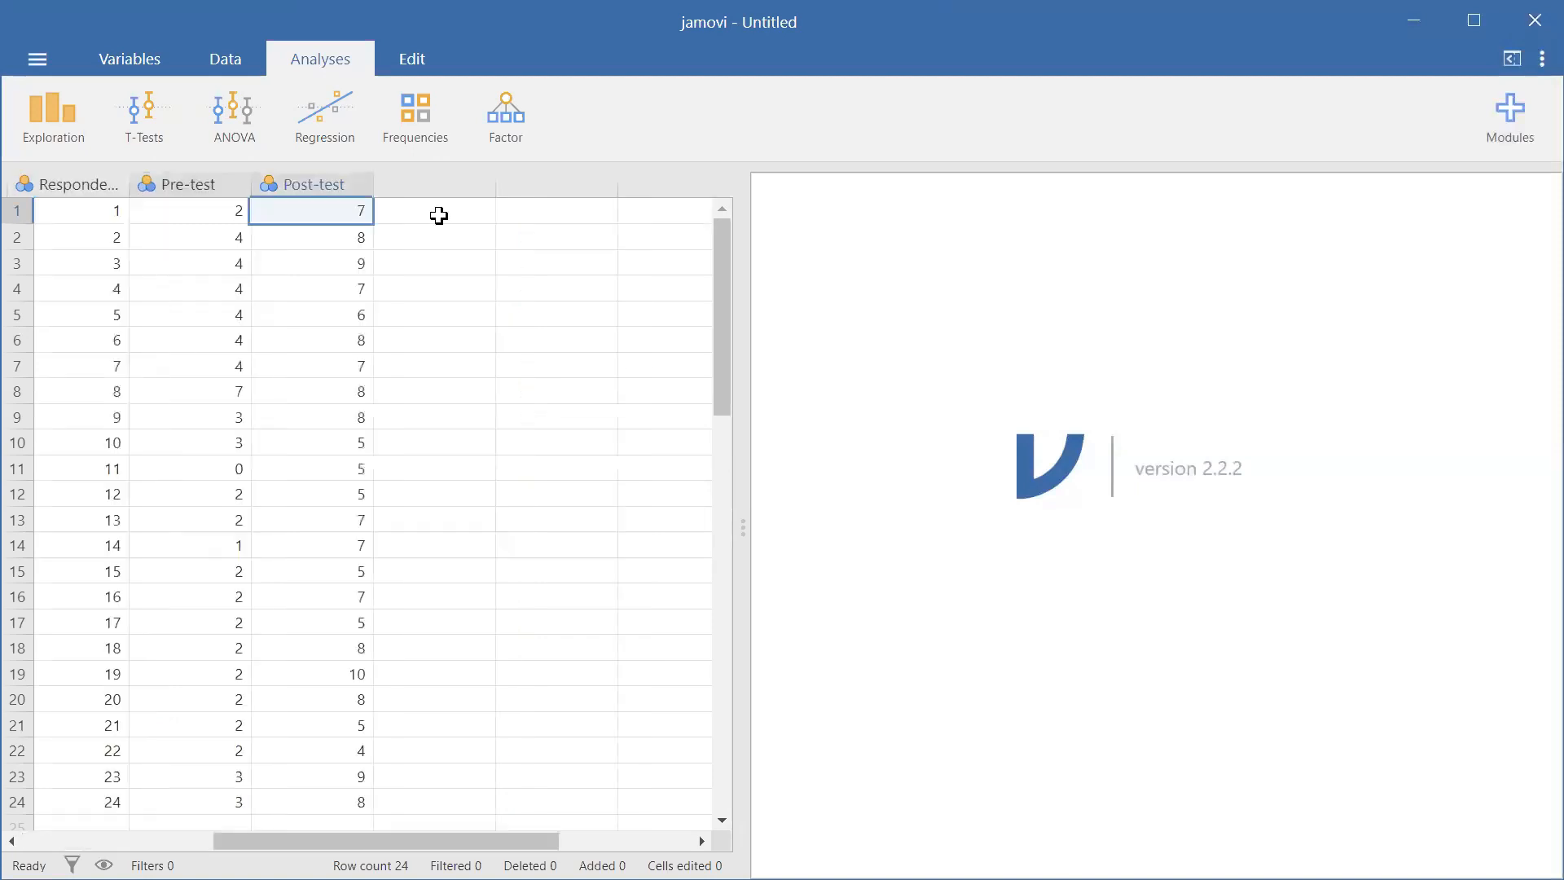
pyautogui.moveTo(346, 841); pyautogui.dragTo(122, 840)
pyautogui.press('Home')
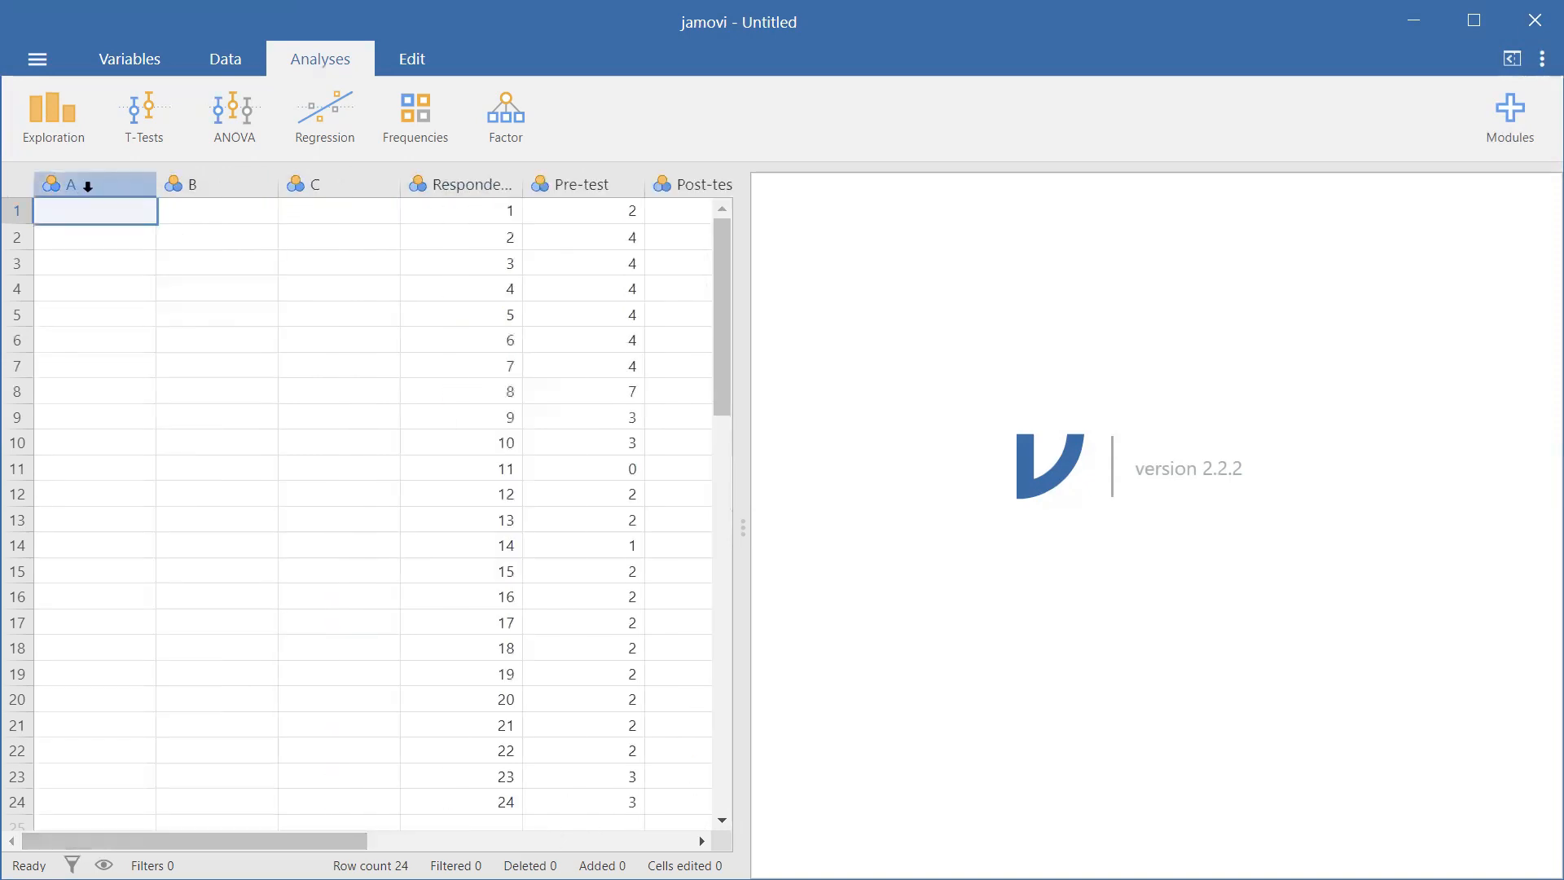
# Delete the three empty variables A, B and C from the data sheet.
pyautogui.moveTo(120, 186); pyautogui.dragTo(331, 185)
pyautogui.rightClick(329, 186)
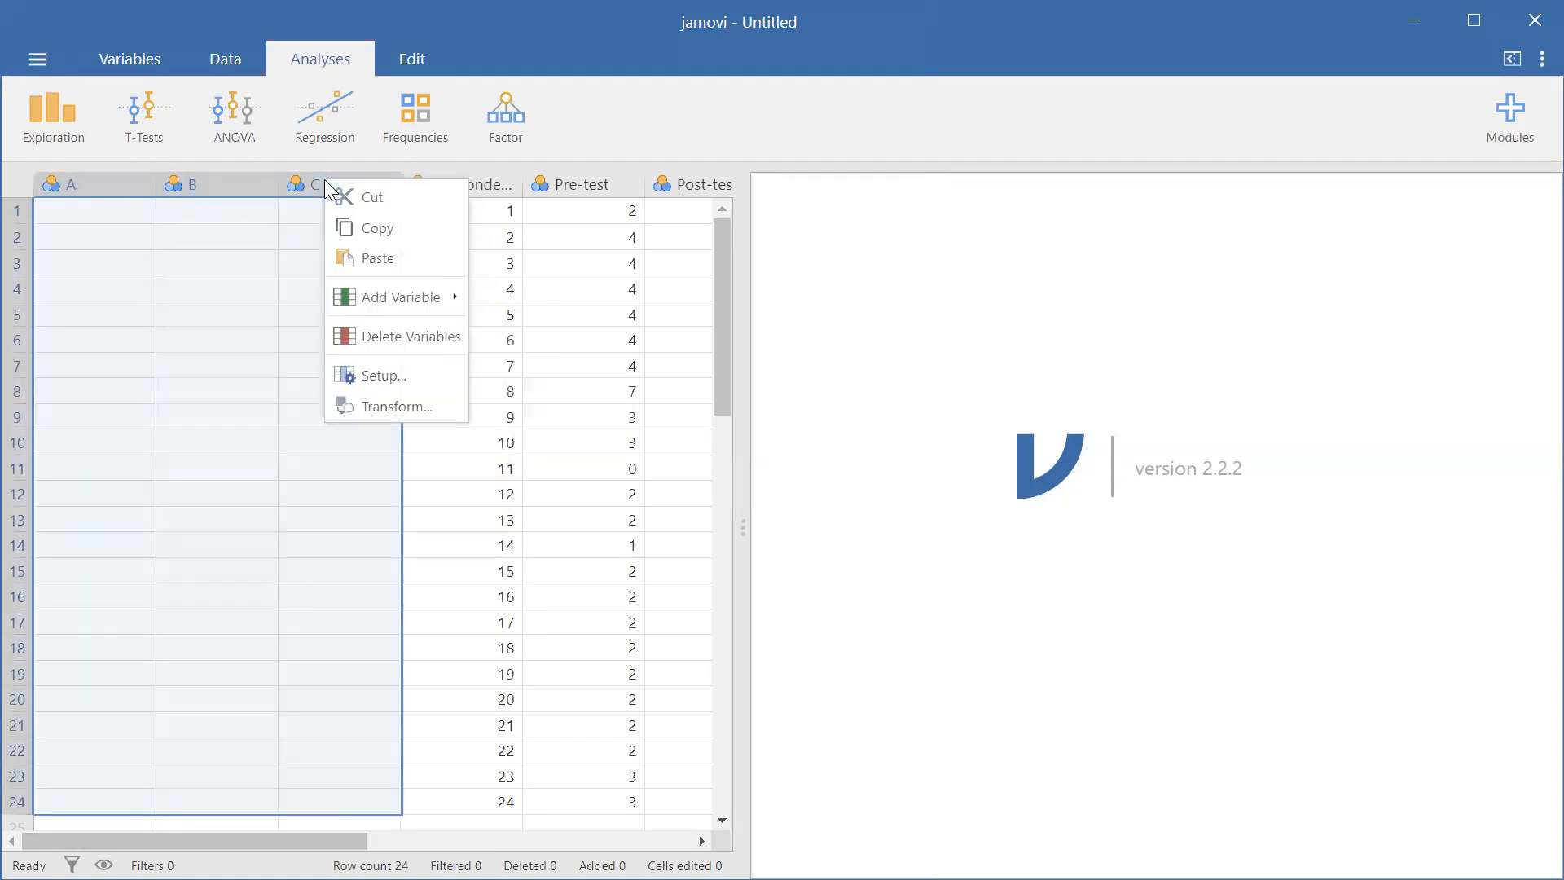
pyautogui.click(359, 339)
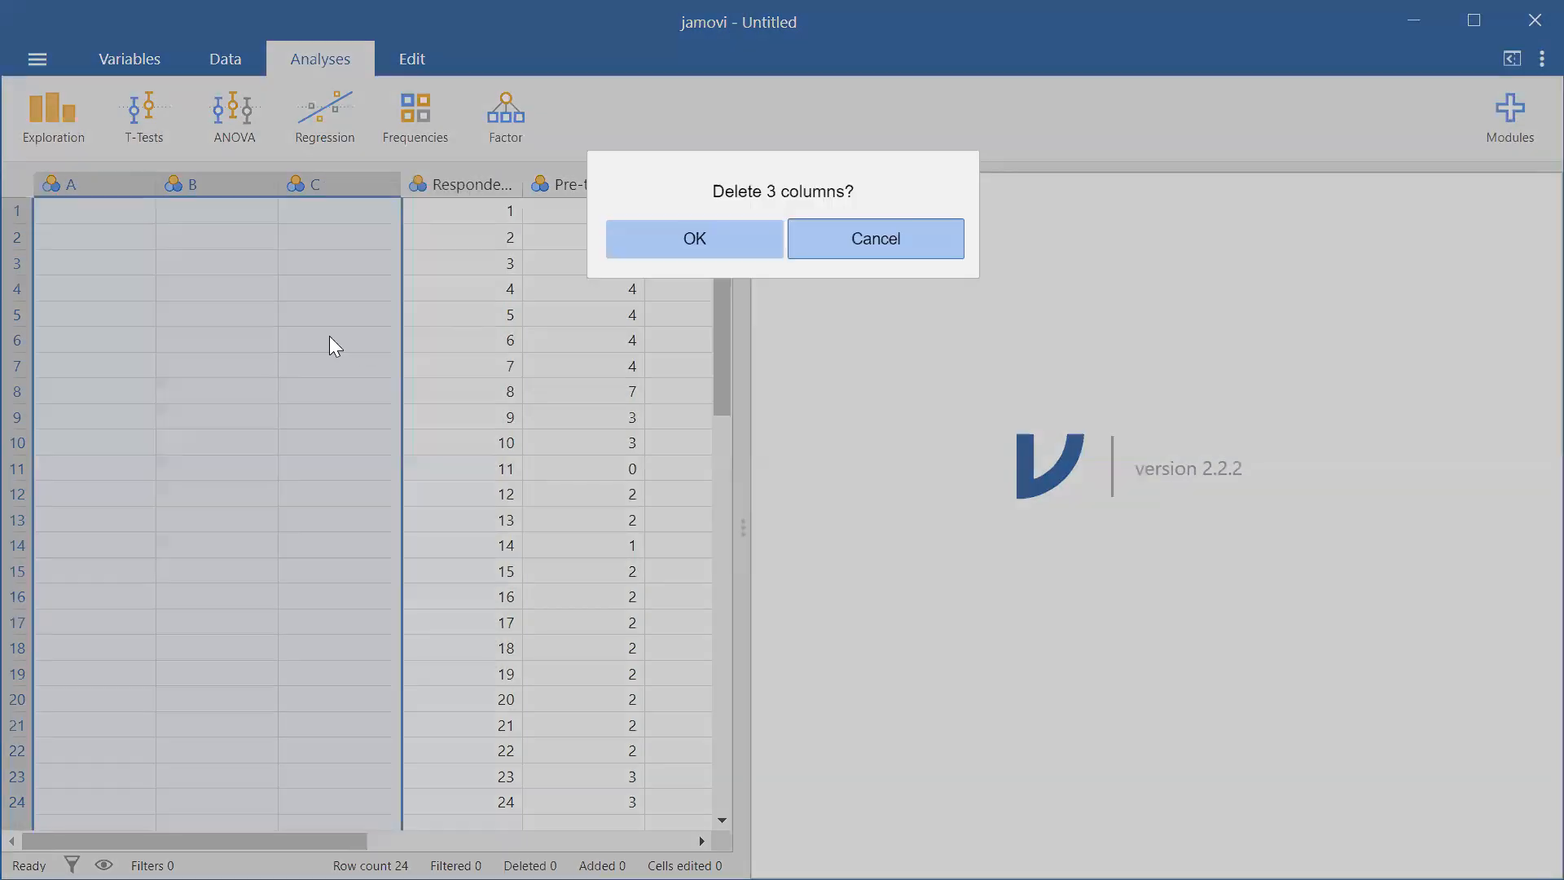
pyautogui.click(761, 252)
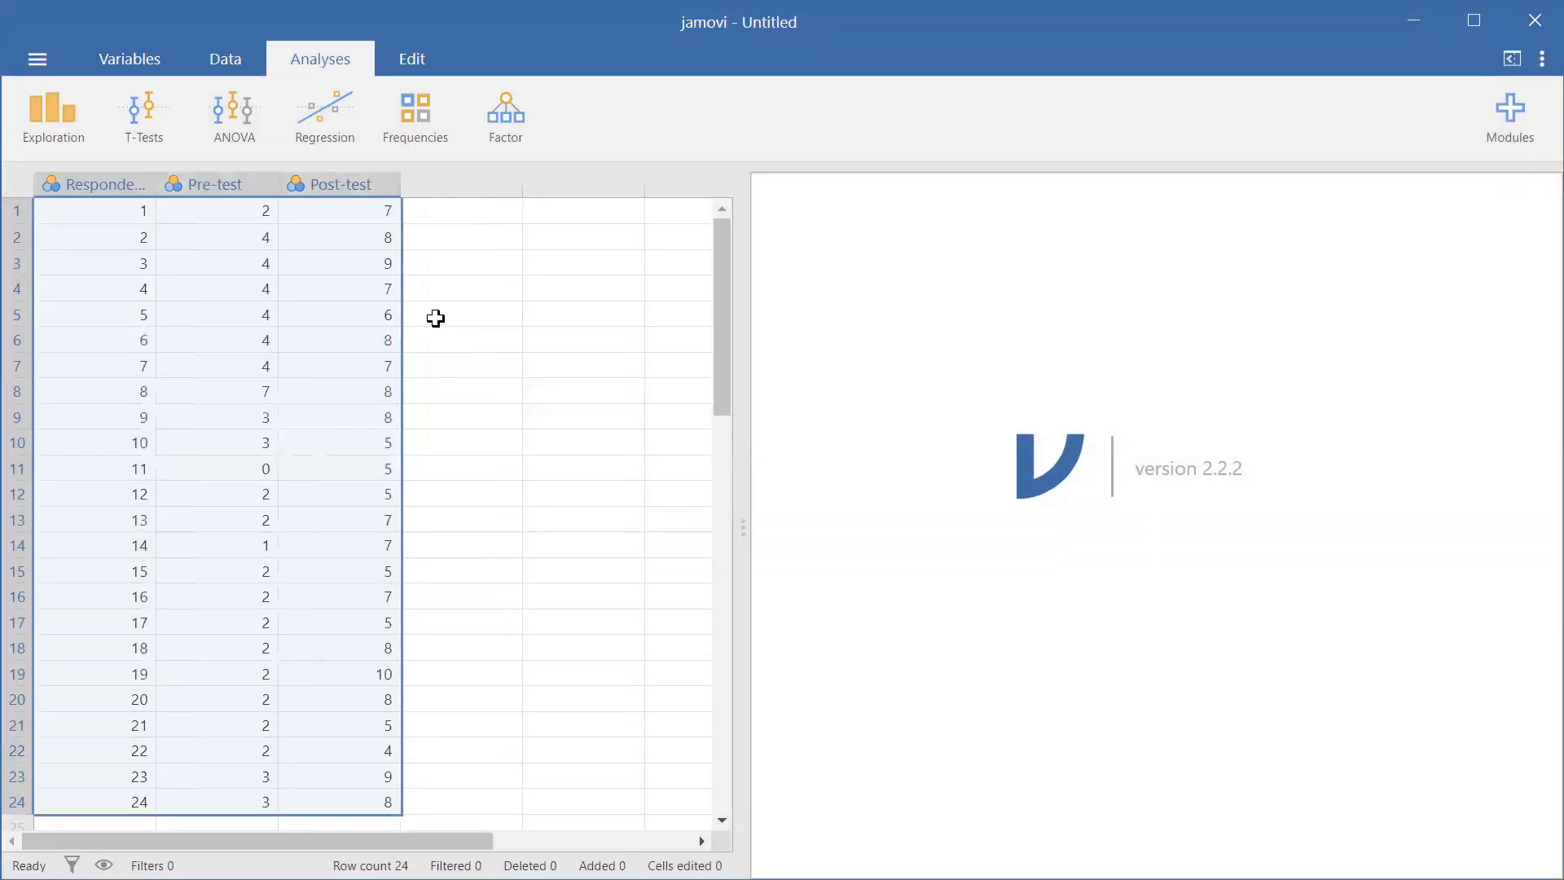
pyautogui.click(436, 318)
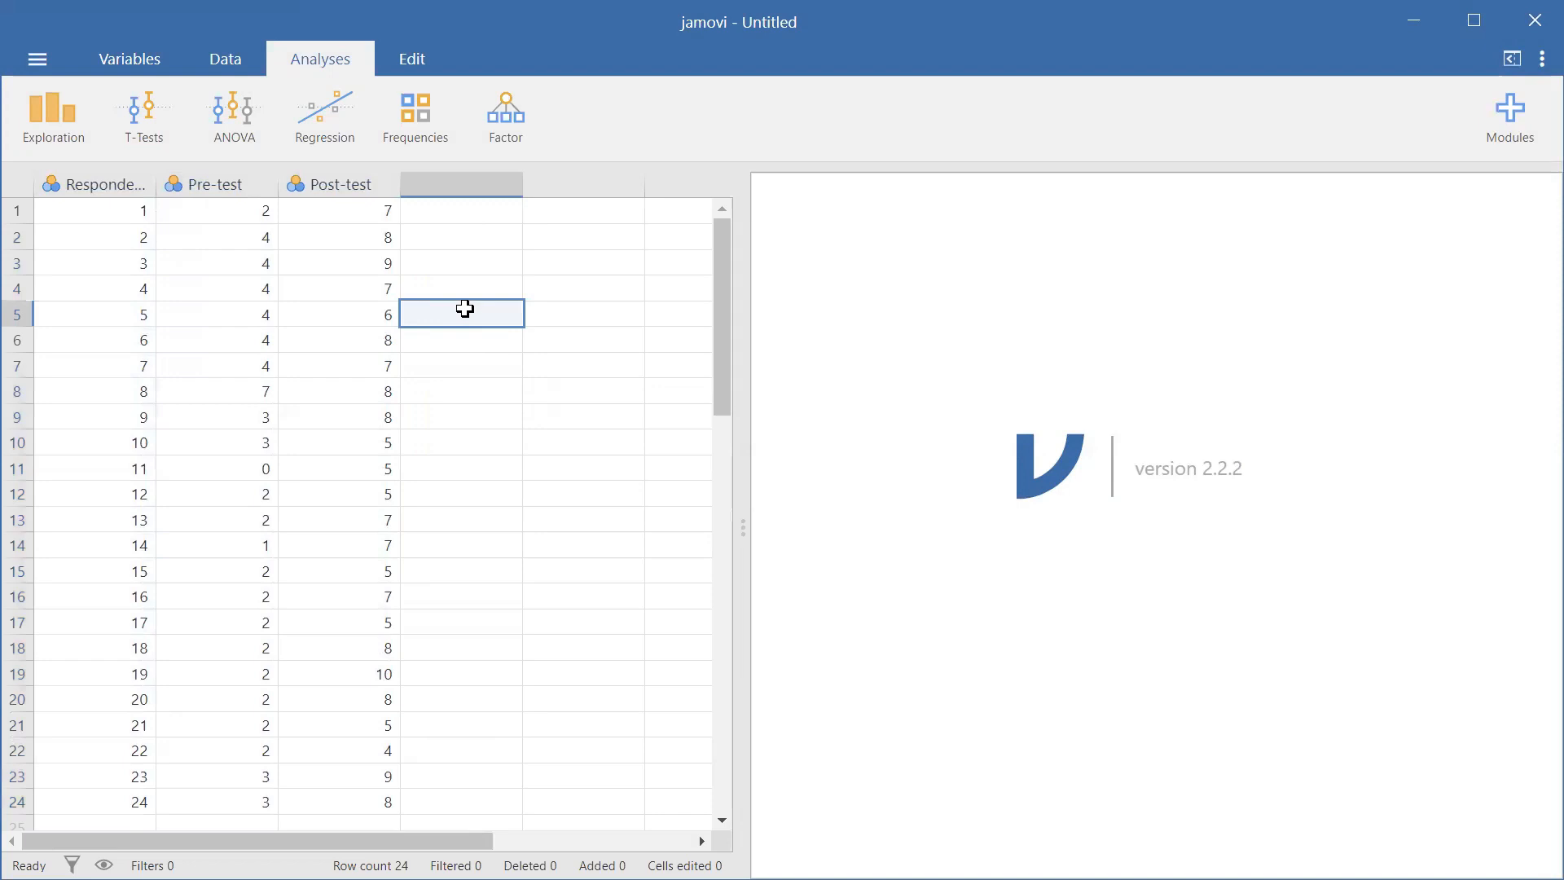
# Save the project as a jamovi file named "Paired T-test" in the 04 Paired T-Test folder.
pyautogui.click(49, 58)
pyautogui.click(126, 332)
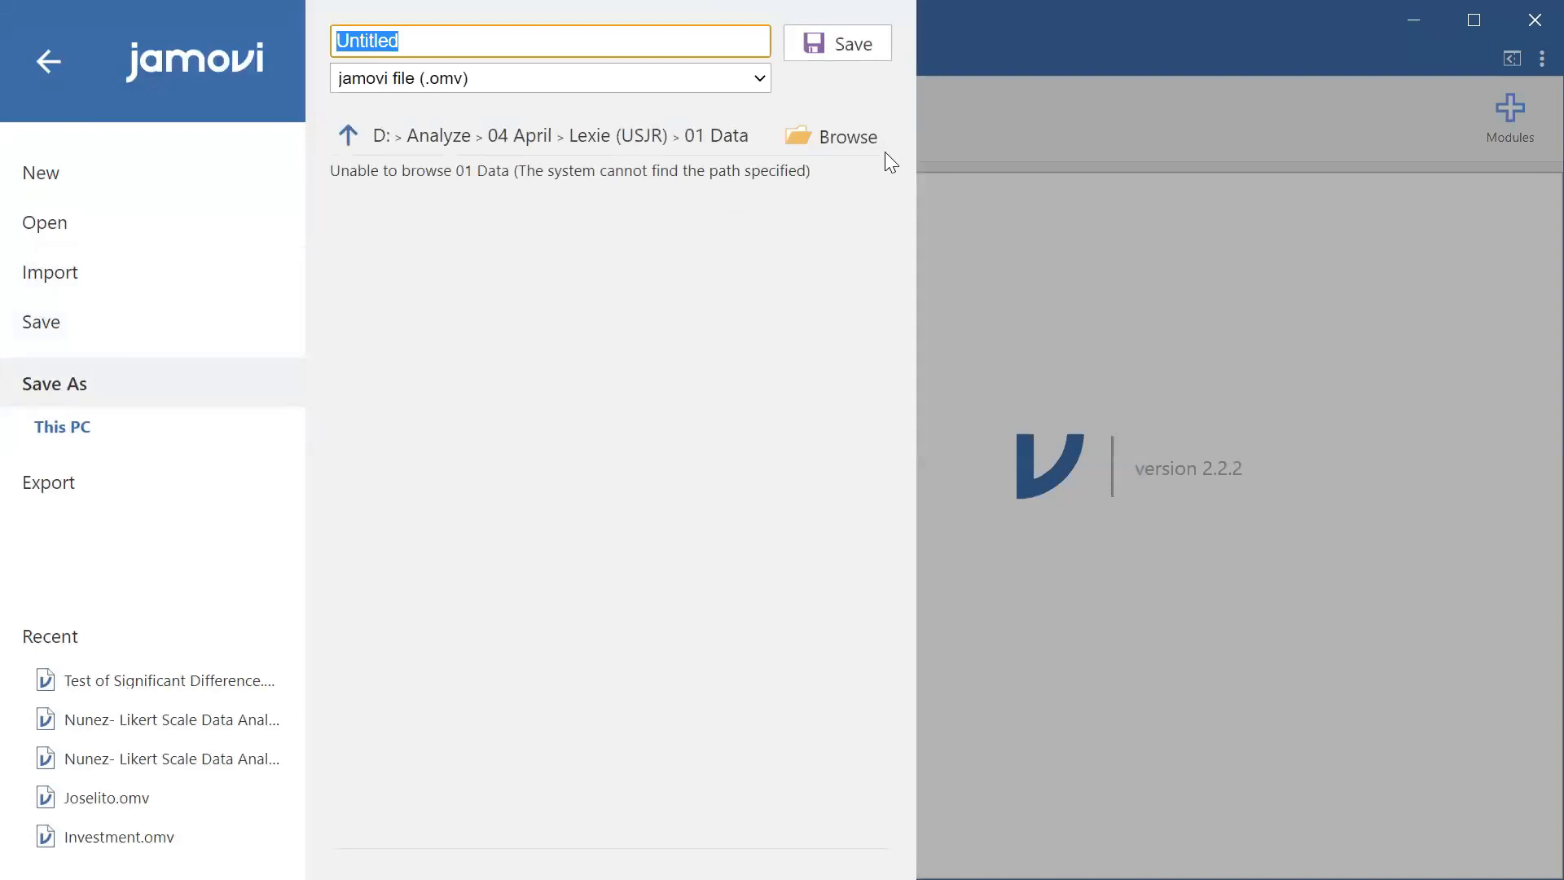
pyautogui.click(853, 140)
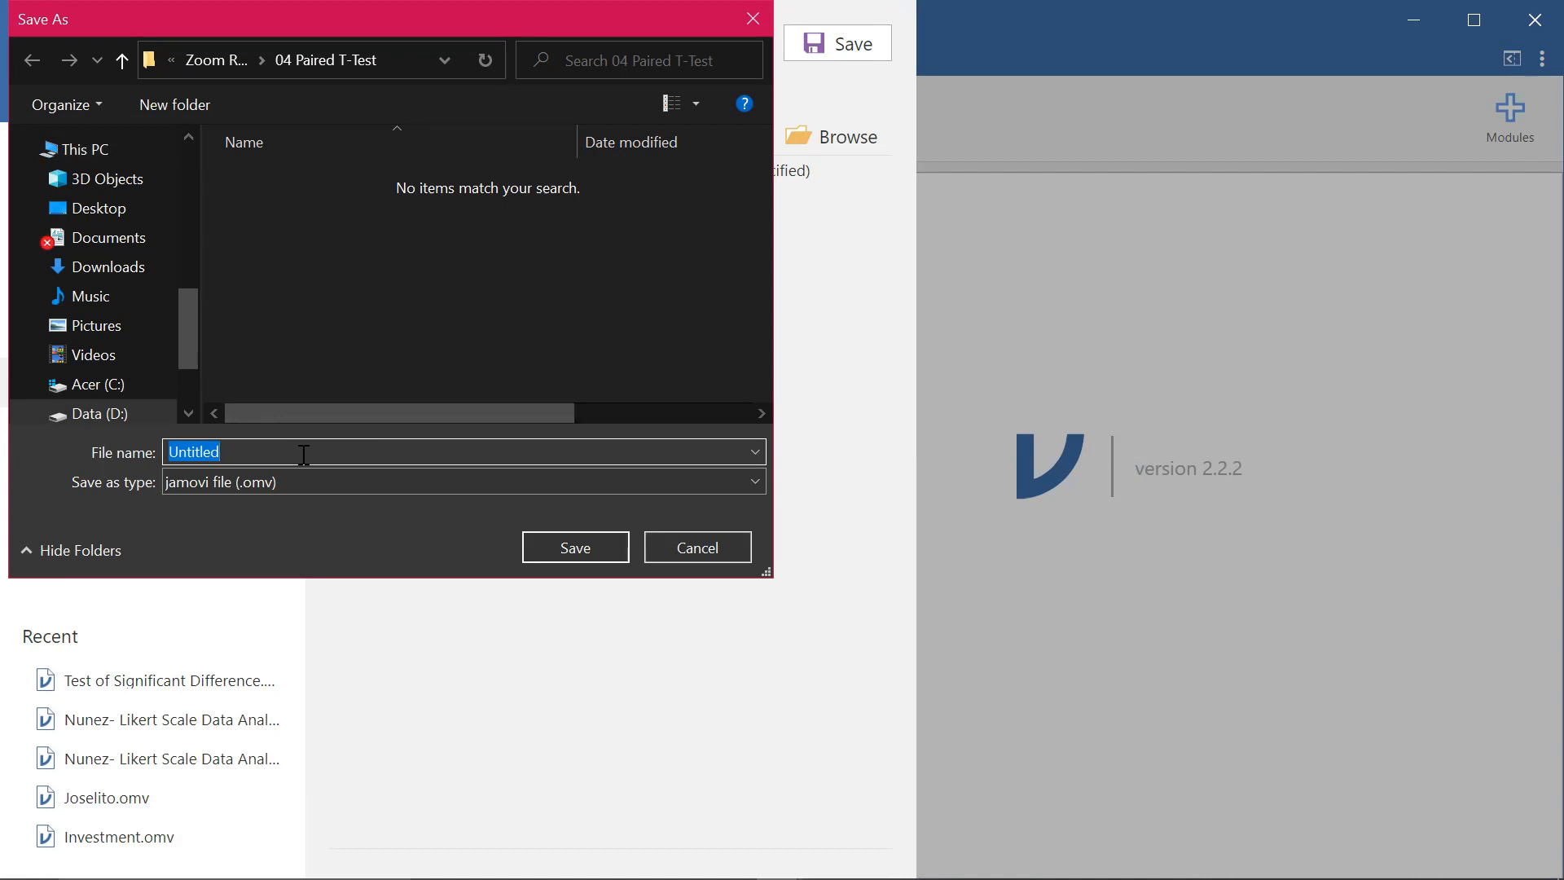
pyautogui.write('PAir')
pyautogui.press('BackSpace')
pyautogui.press('BackSpace')
pyautogui.press('BackSpace')
pyautogui.write('aired T-test')
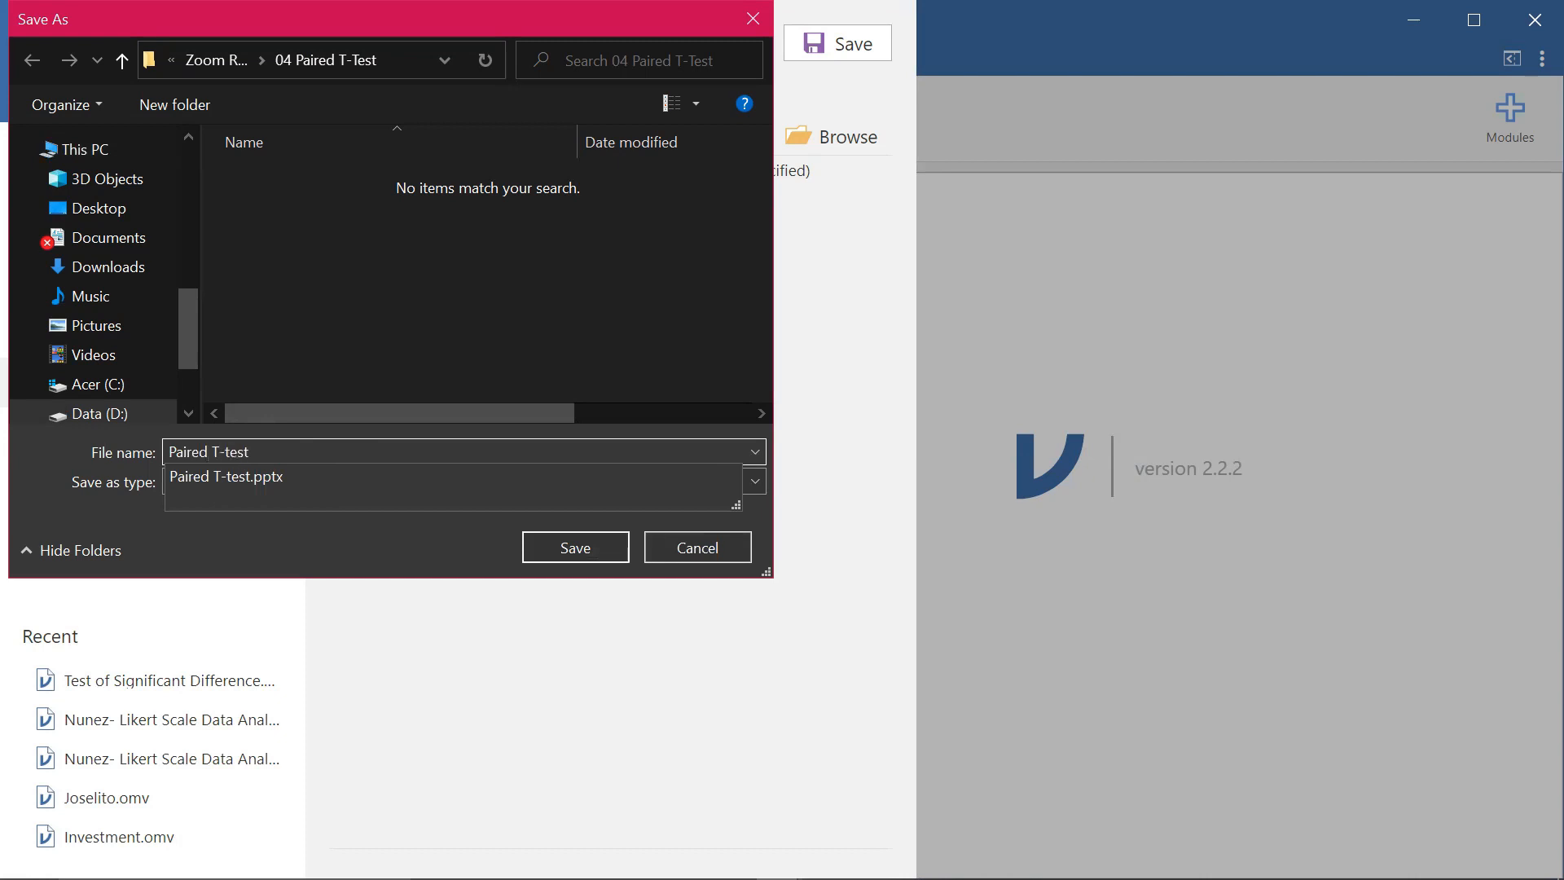
pyautogui.click(549, 544)
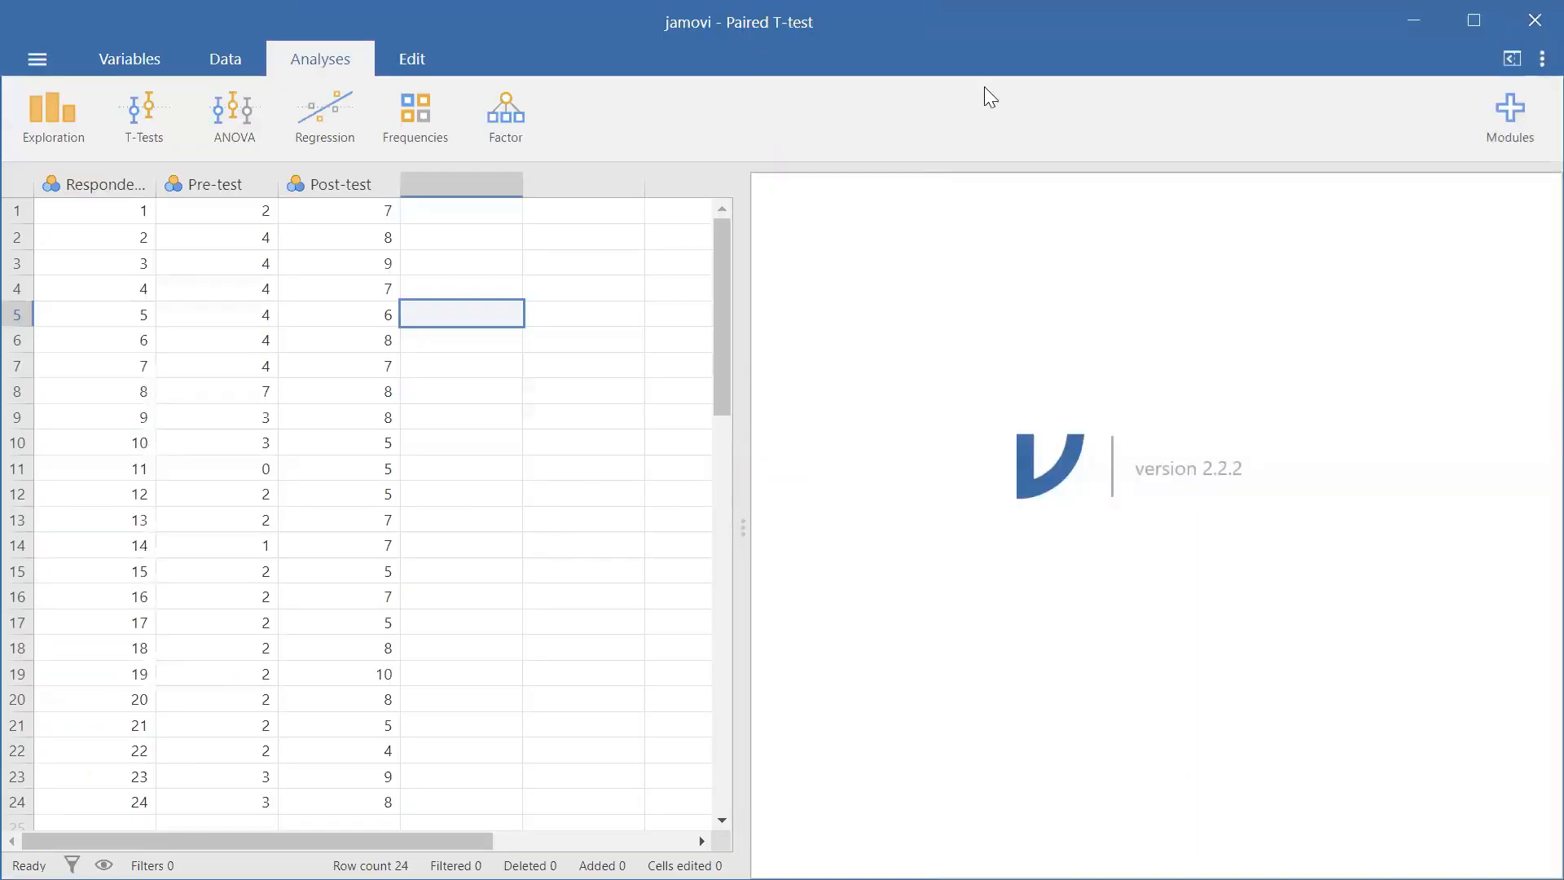
pyautogui.click(592, 412)
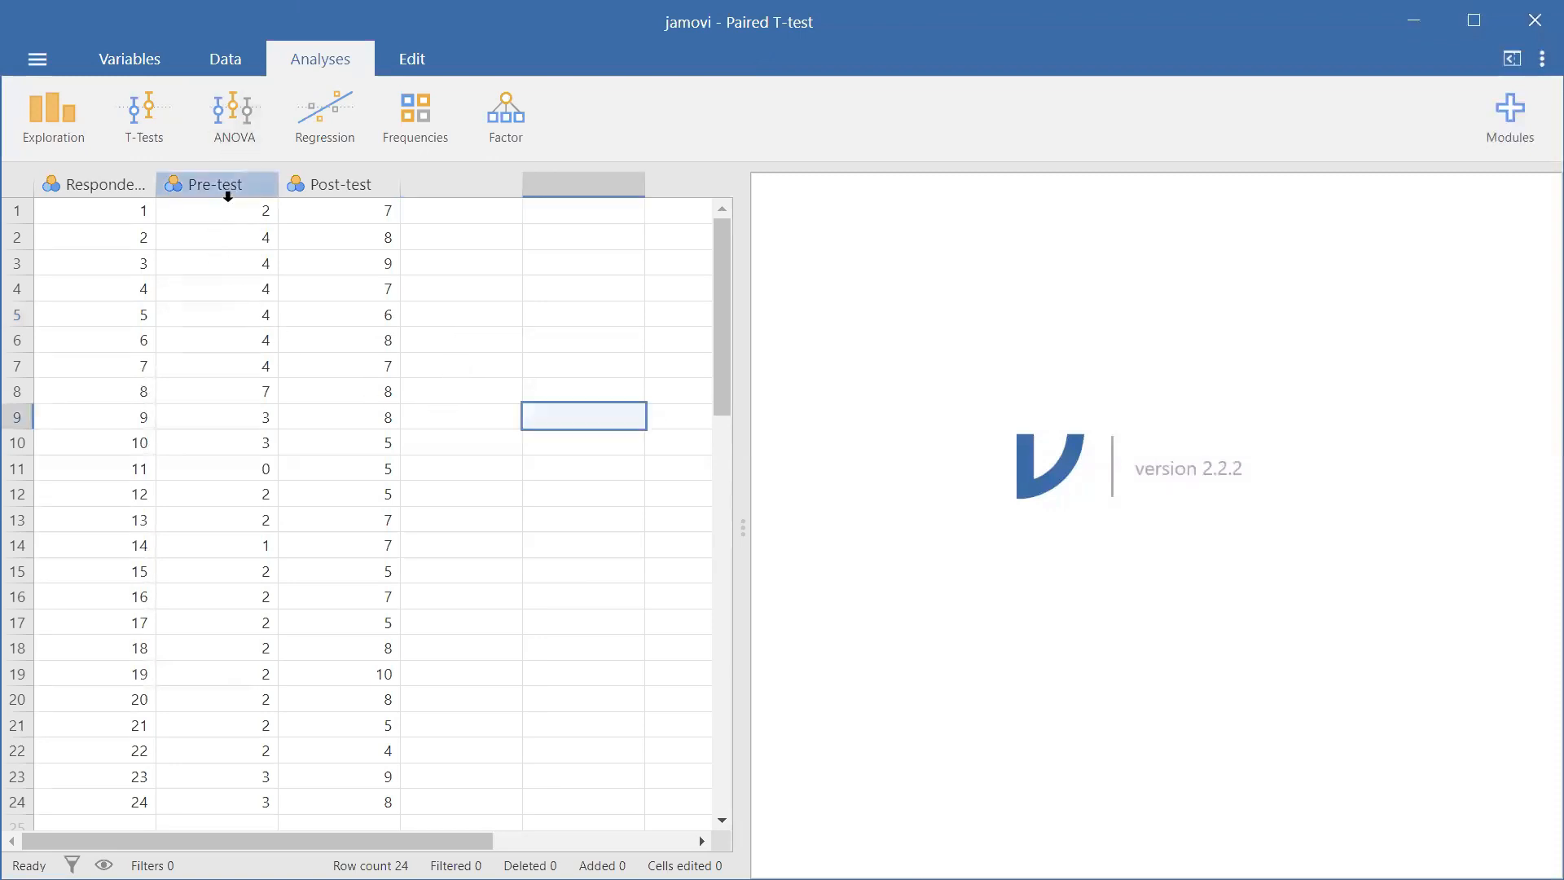
pyautogui.scroll(-3, 330, 331)
pyautogui.scroll(3, 330, 331)
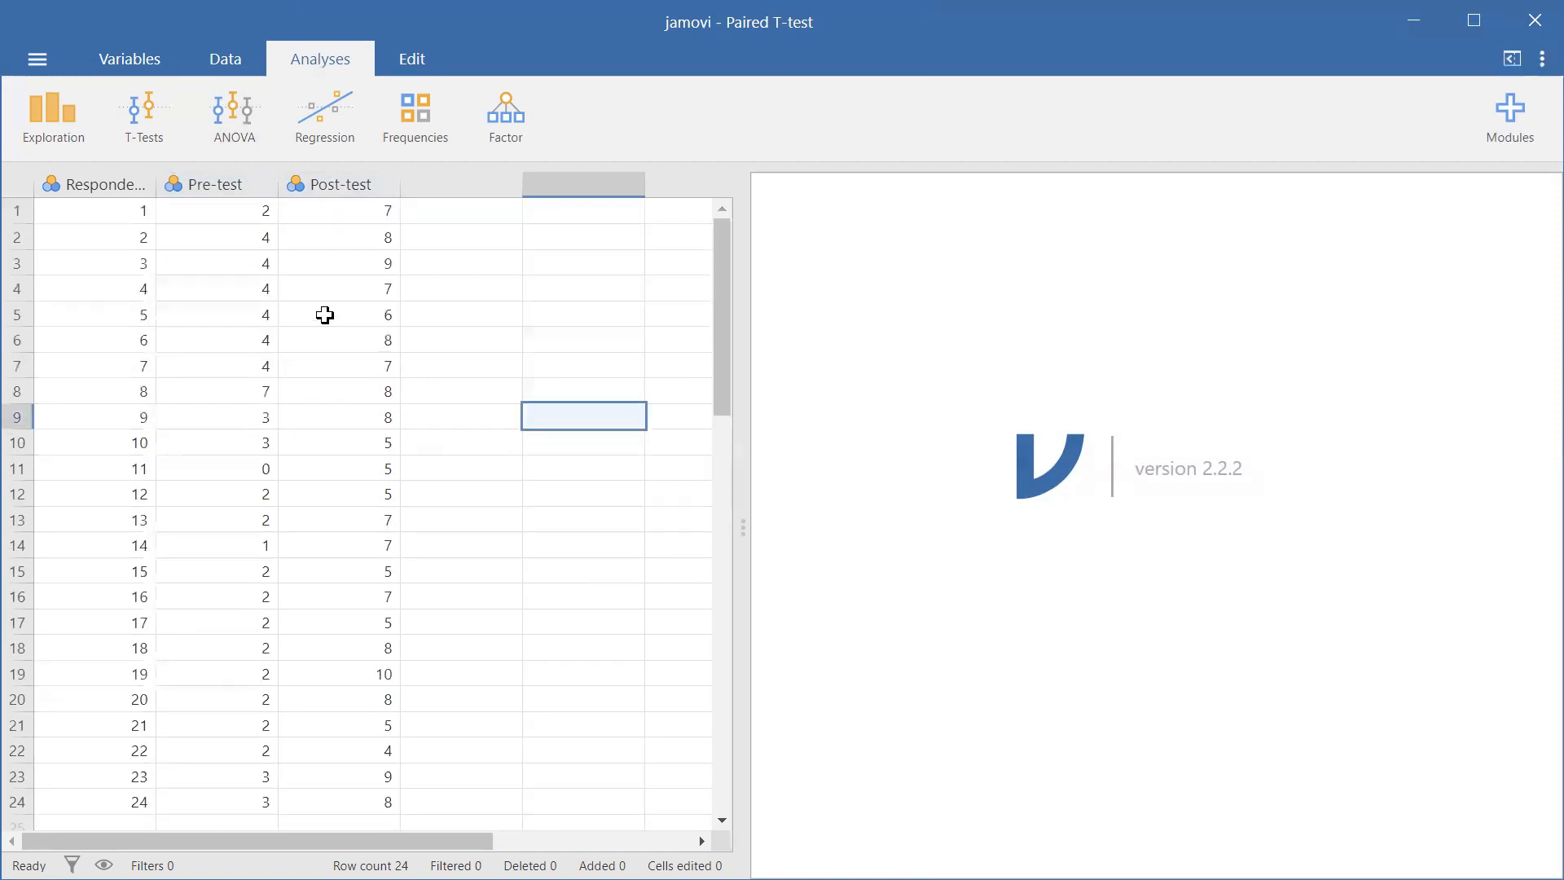
pyautogui.click(259, 283)
pyautogui.click(371, 299)
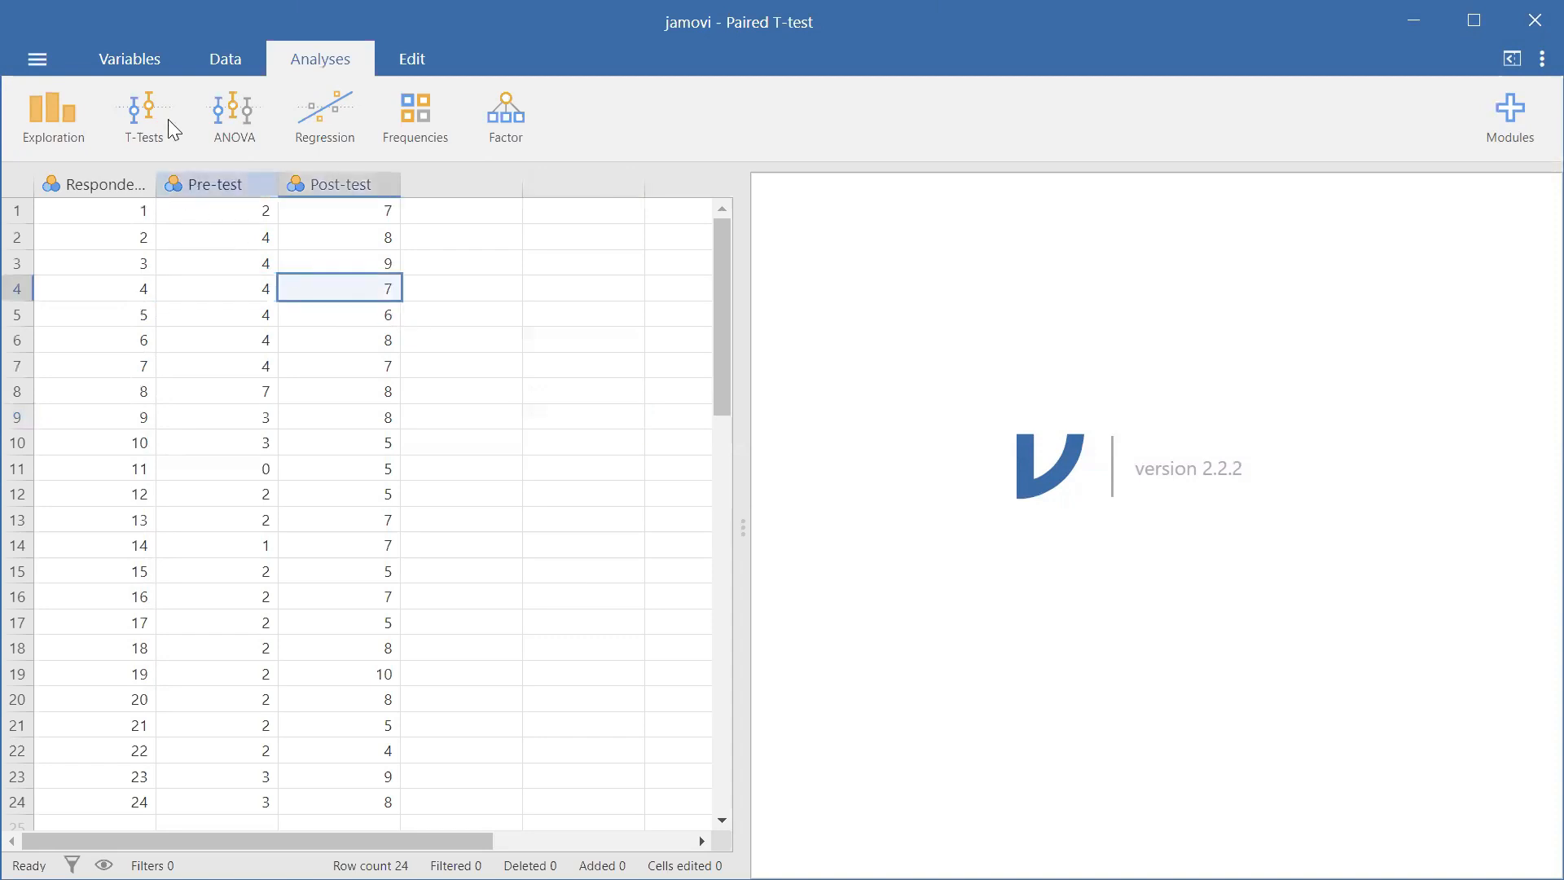
pyautogui.click(234, 304)
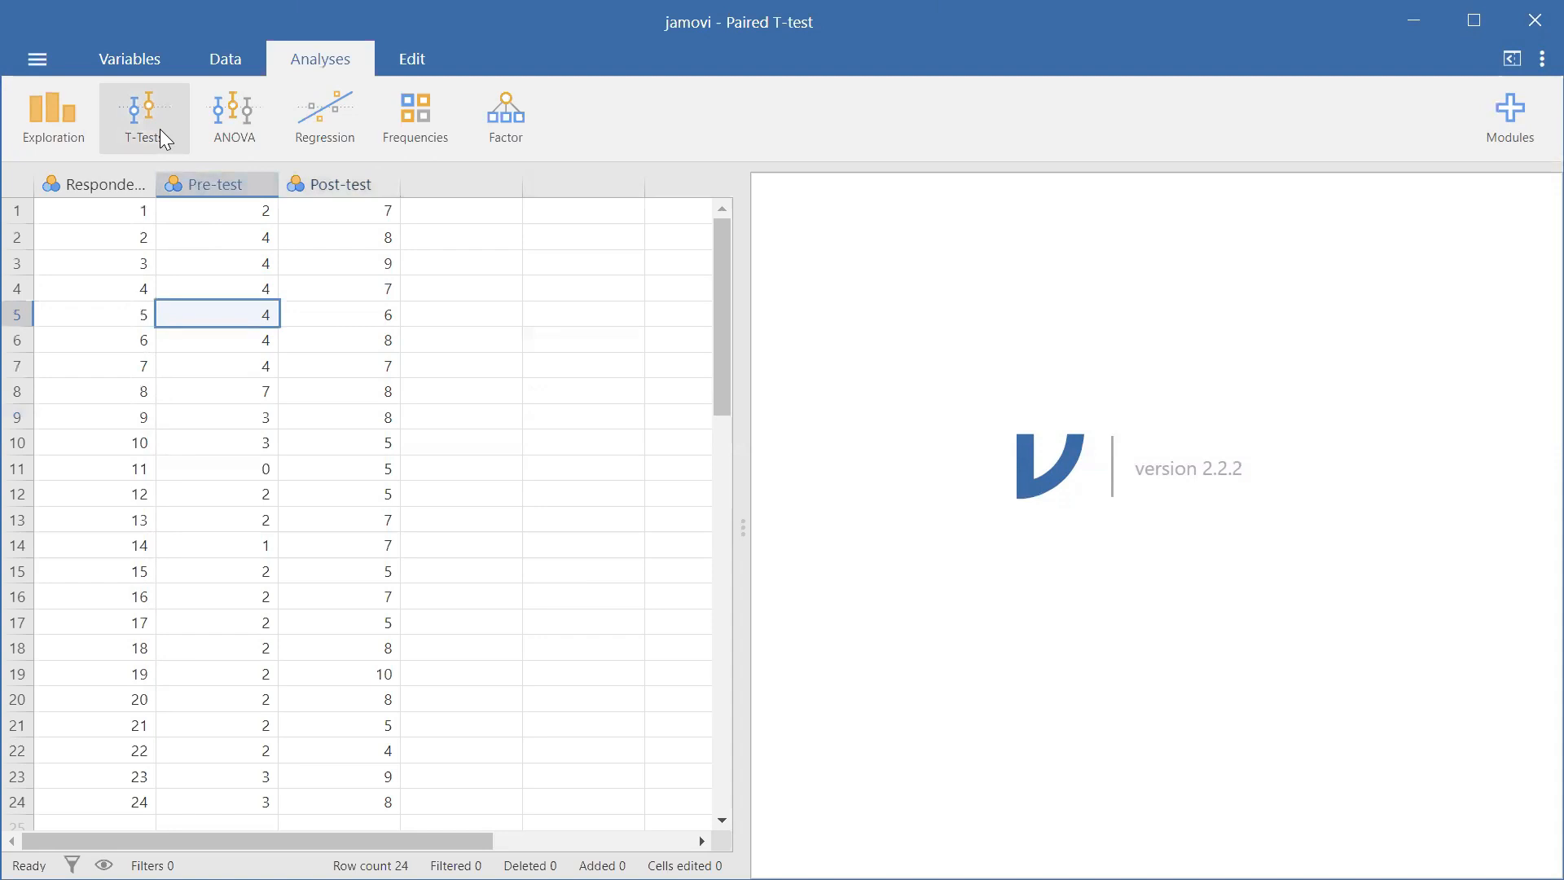
# Create a Paired Samples T-Test with Pre-test and Post-test as the paired variables.
pyautogui.click(160, 128)
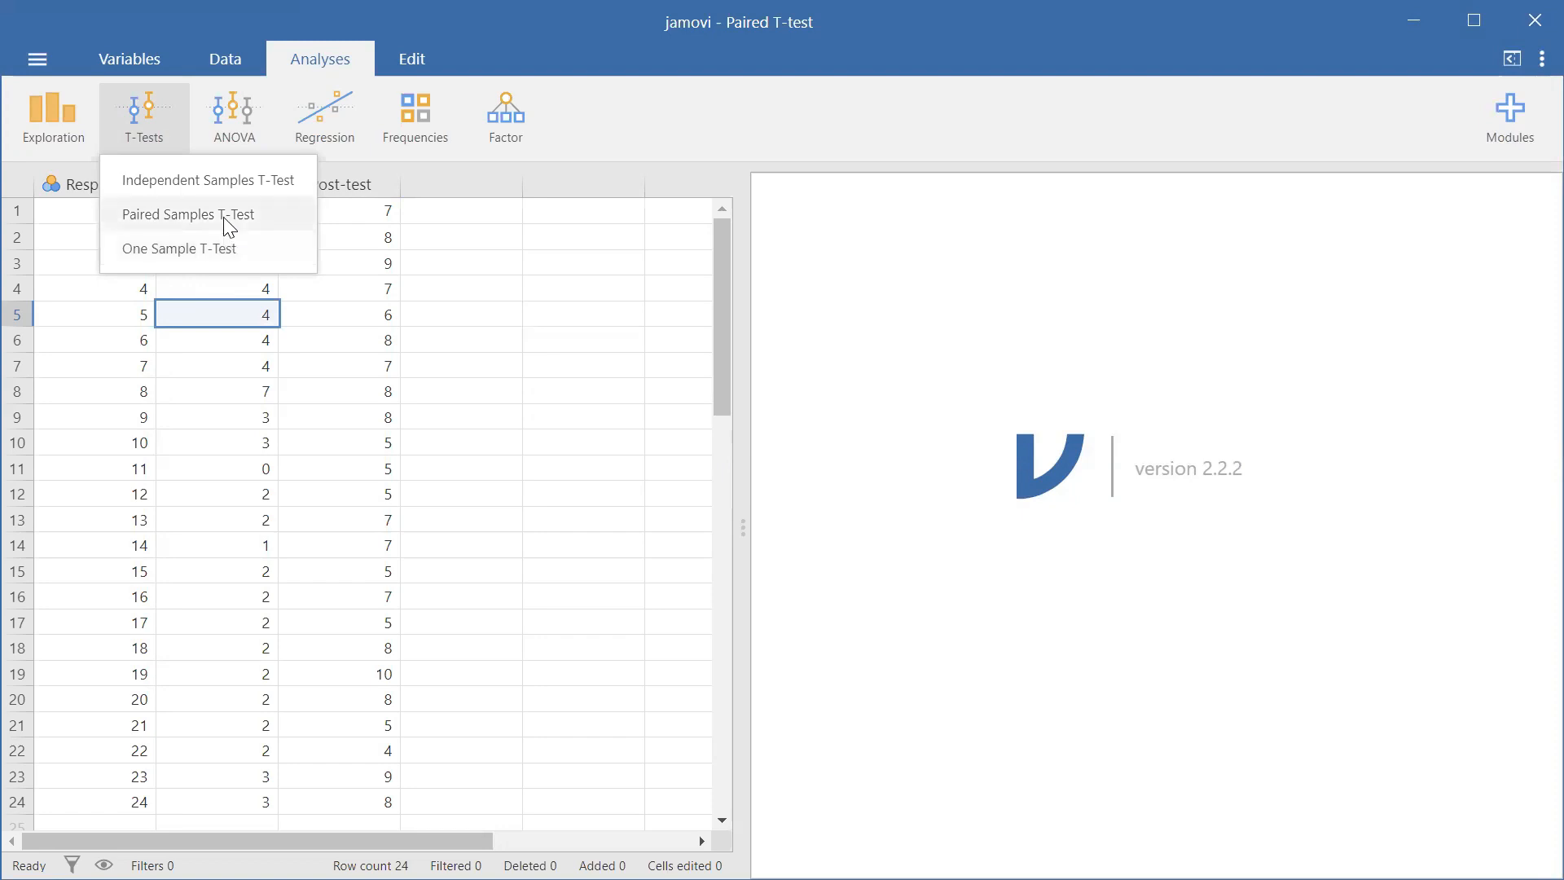
pyautogui.click(228, 216)
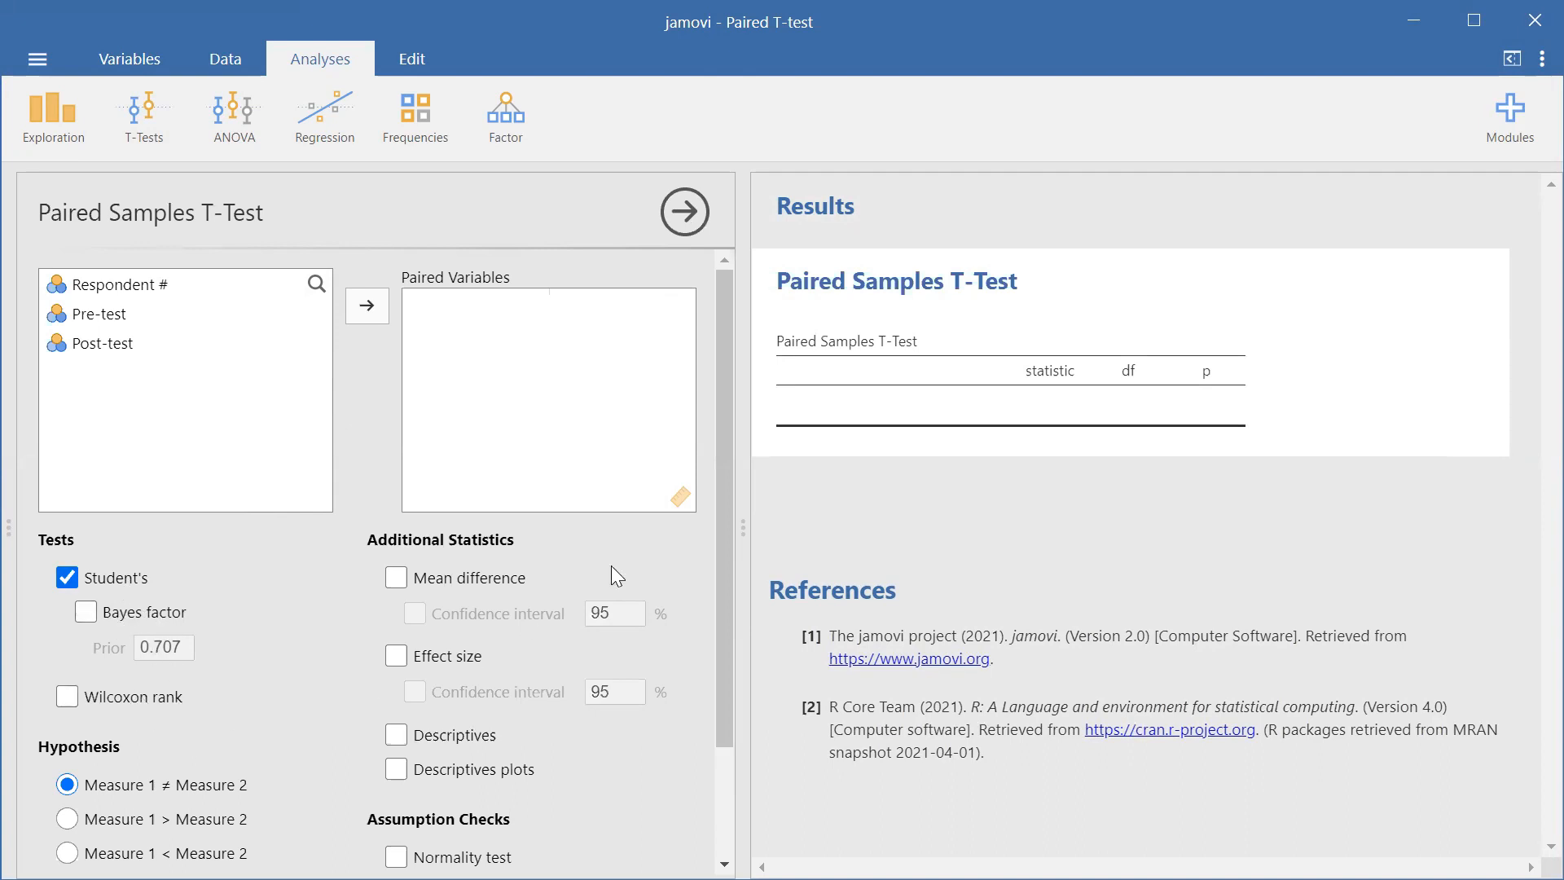
pyautogui.moveTo(720, 497); pyautogui.dragTo(715, 603)
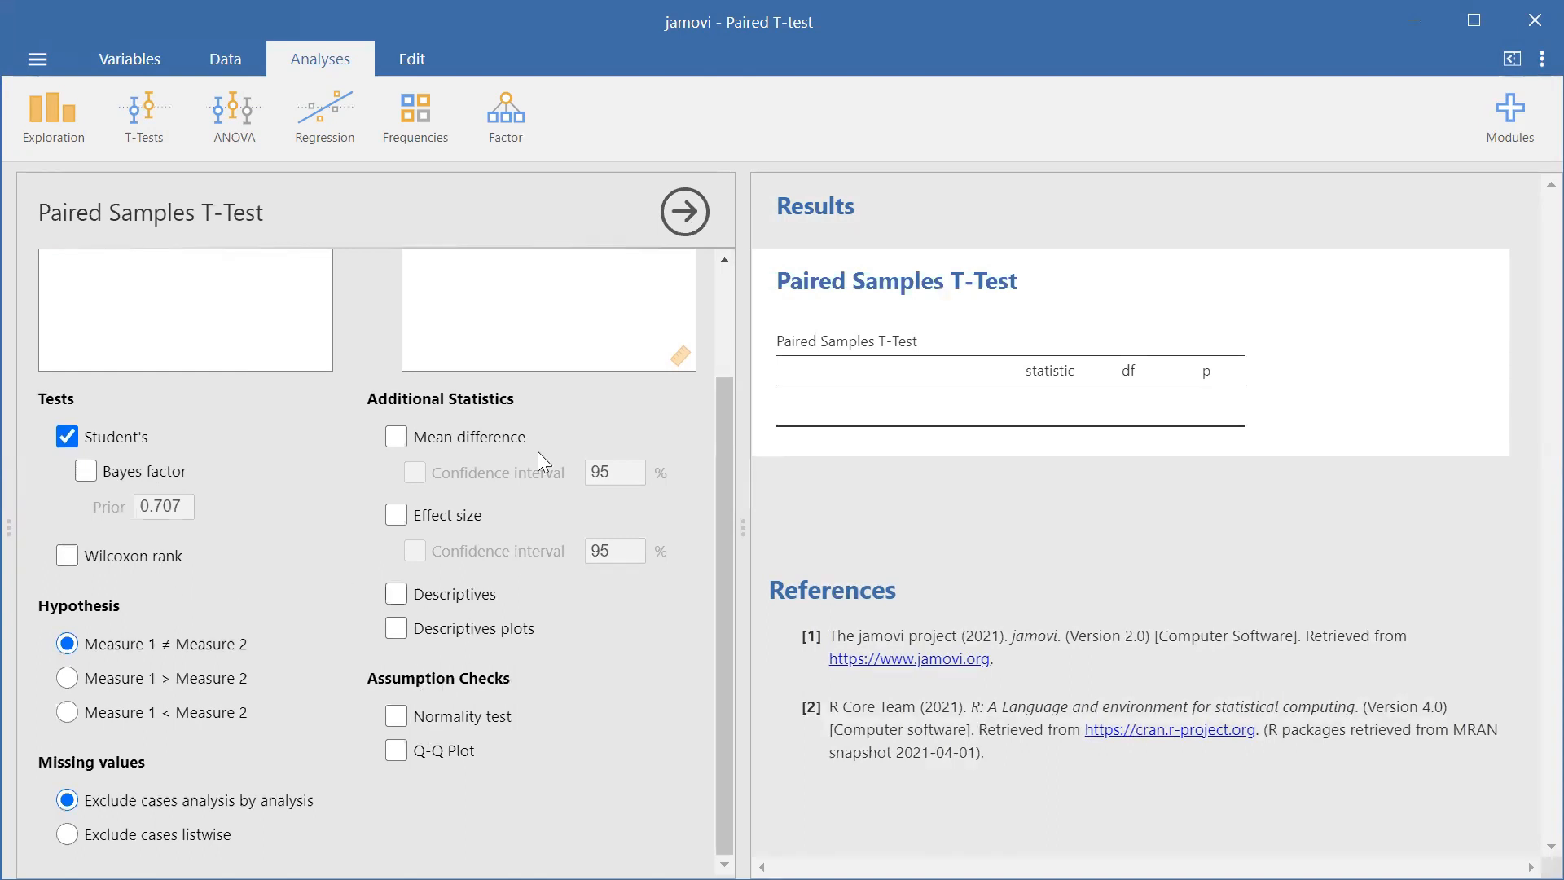
pyautogui.scroll(3, 485, 493)
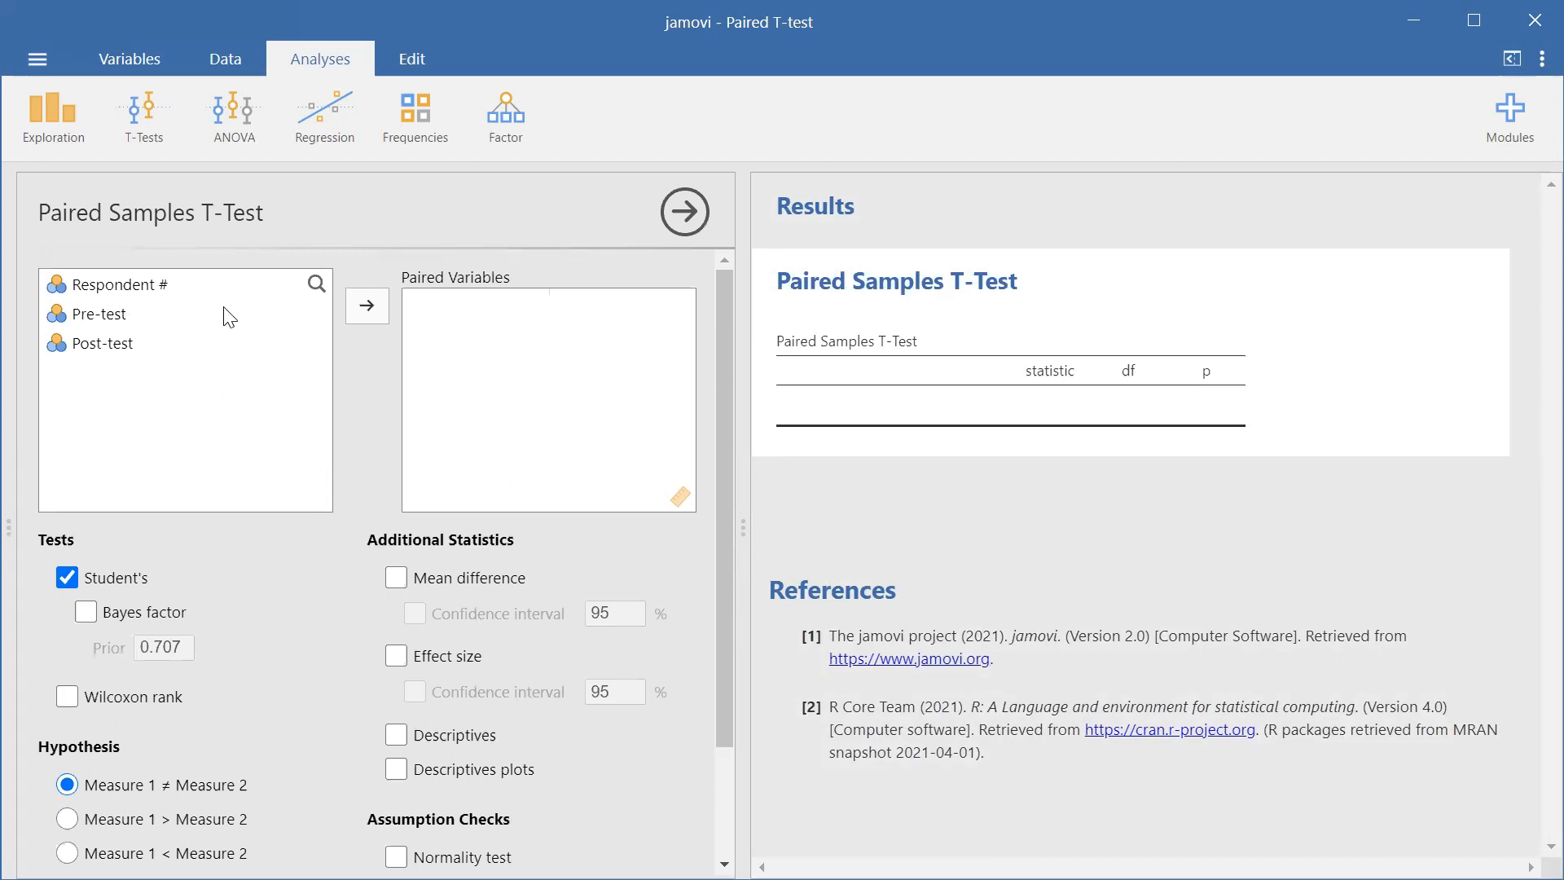
pyautogui.moveTo(117, 325); pyautogui.dragTo(420, 318)
pyautogui.moveTo(114, 343); pyautogui.dragTo(619, 314)
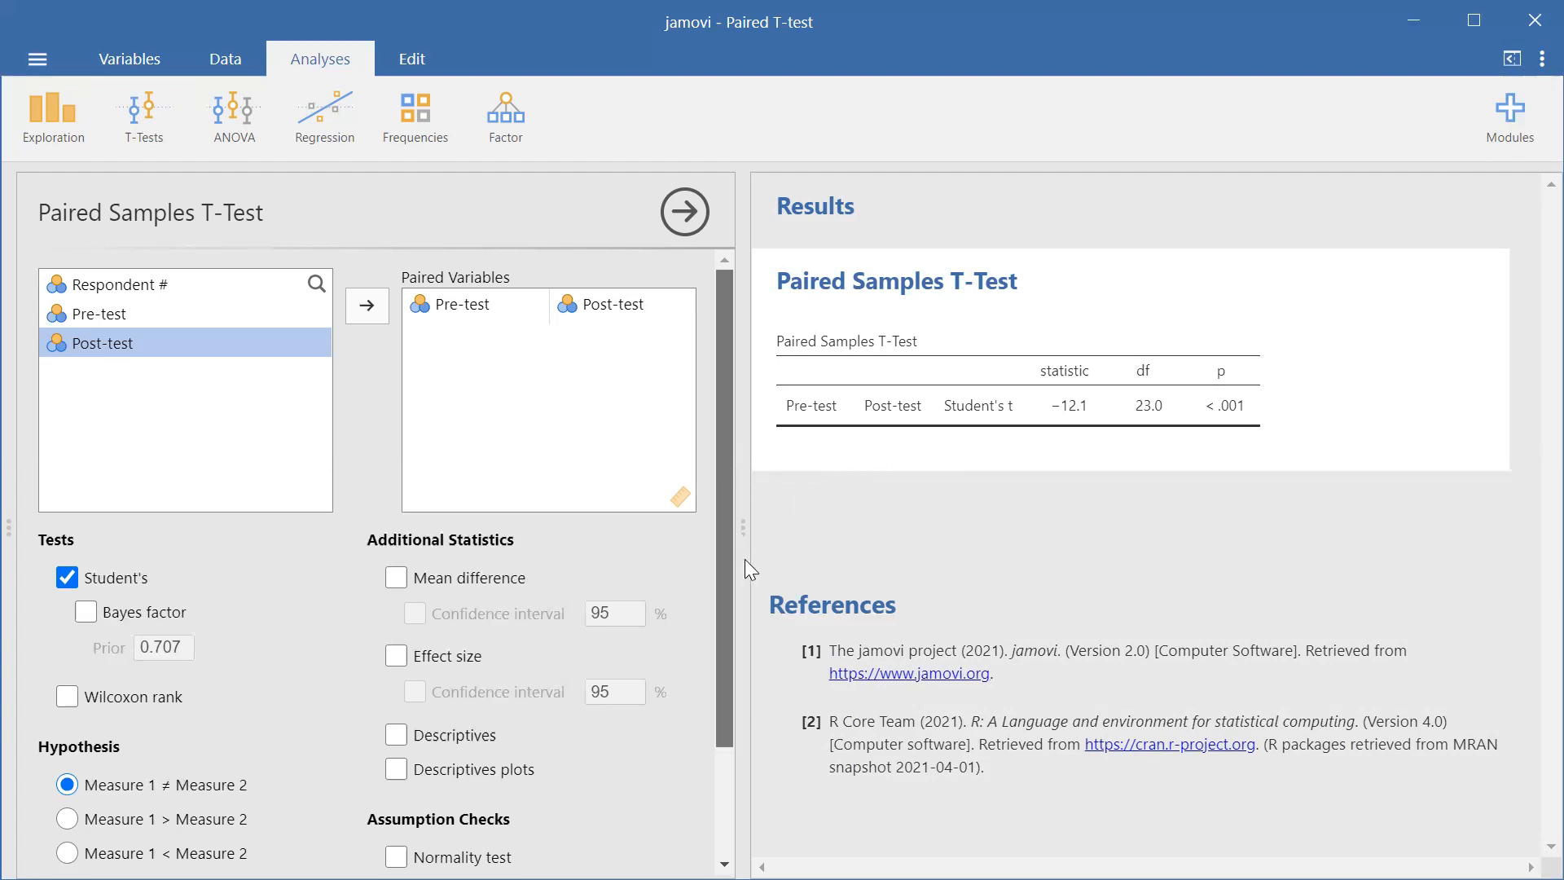
# Add the normality test to the paired samples analysis and turn off the Wilcoxon rank test.
pyautogui.scroll(-2, 745, 559)
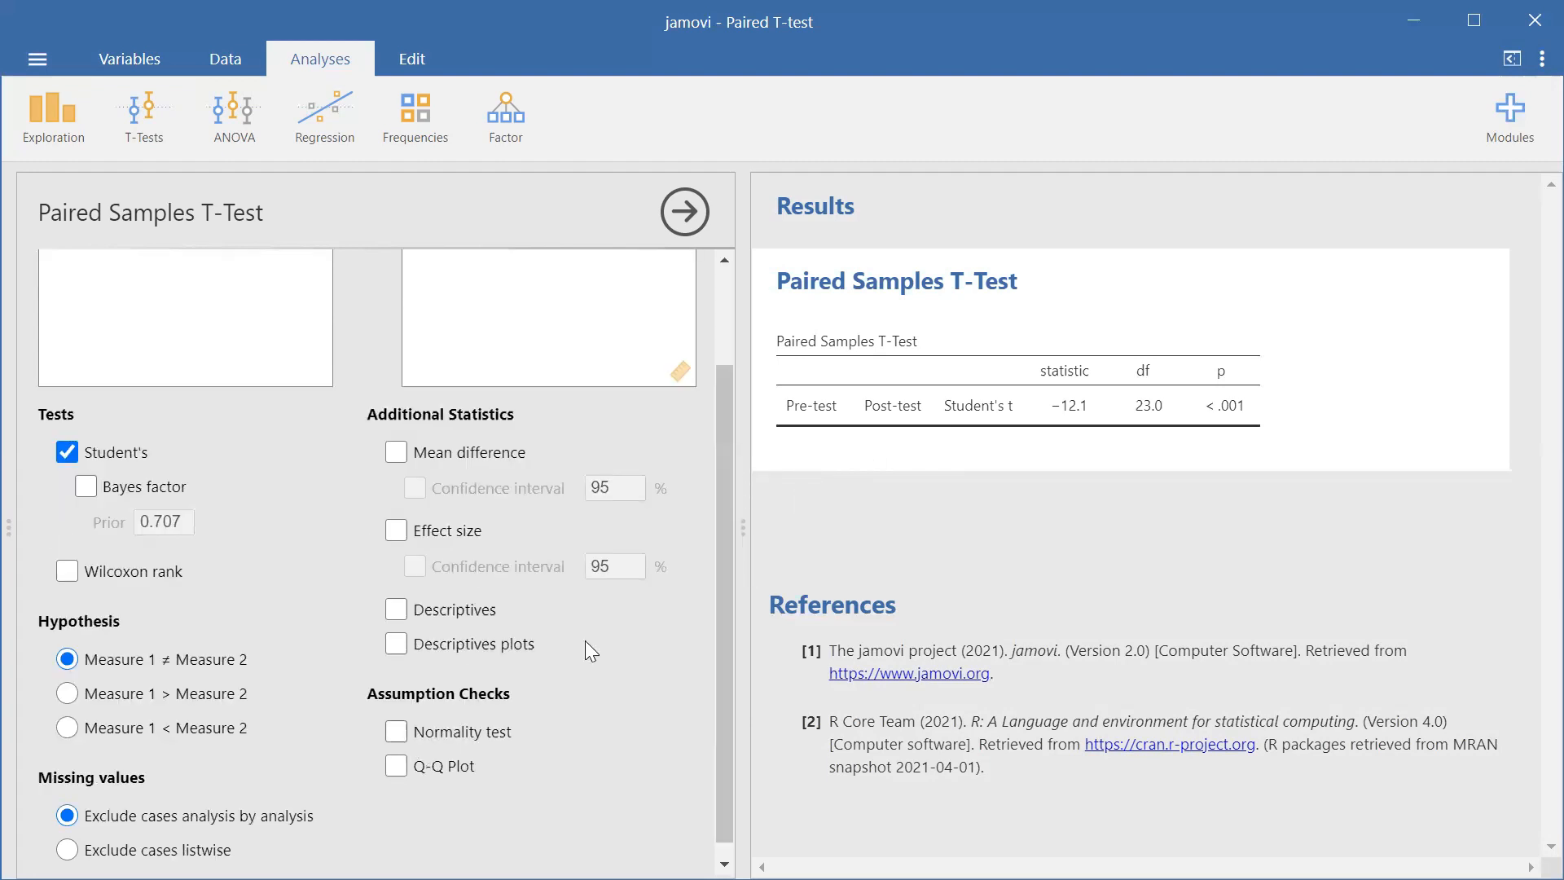
pyautogui.click(398, 735)
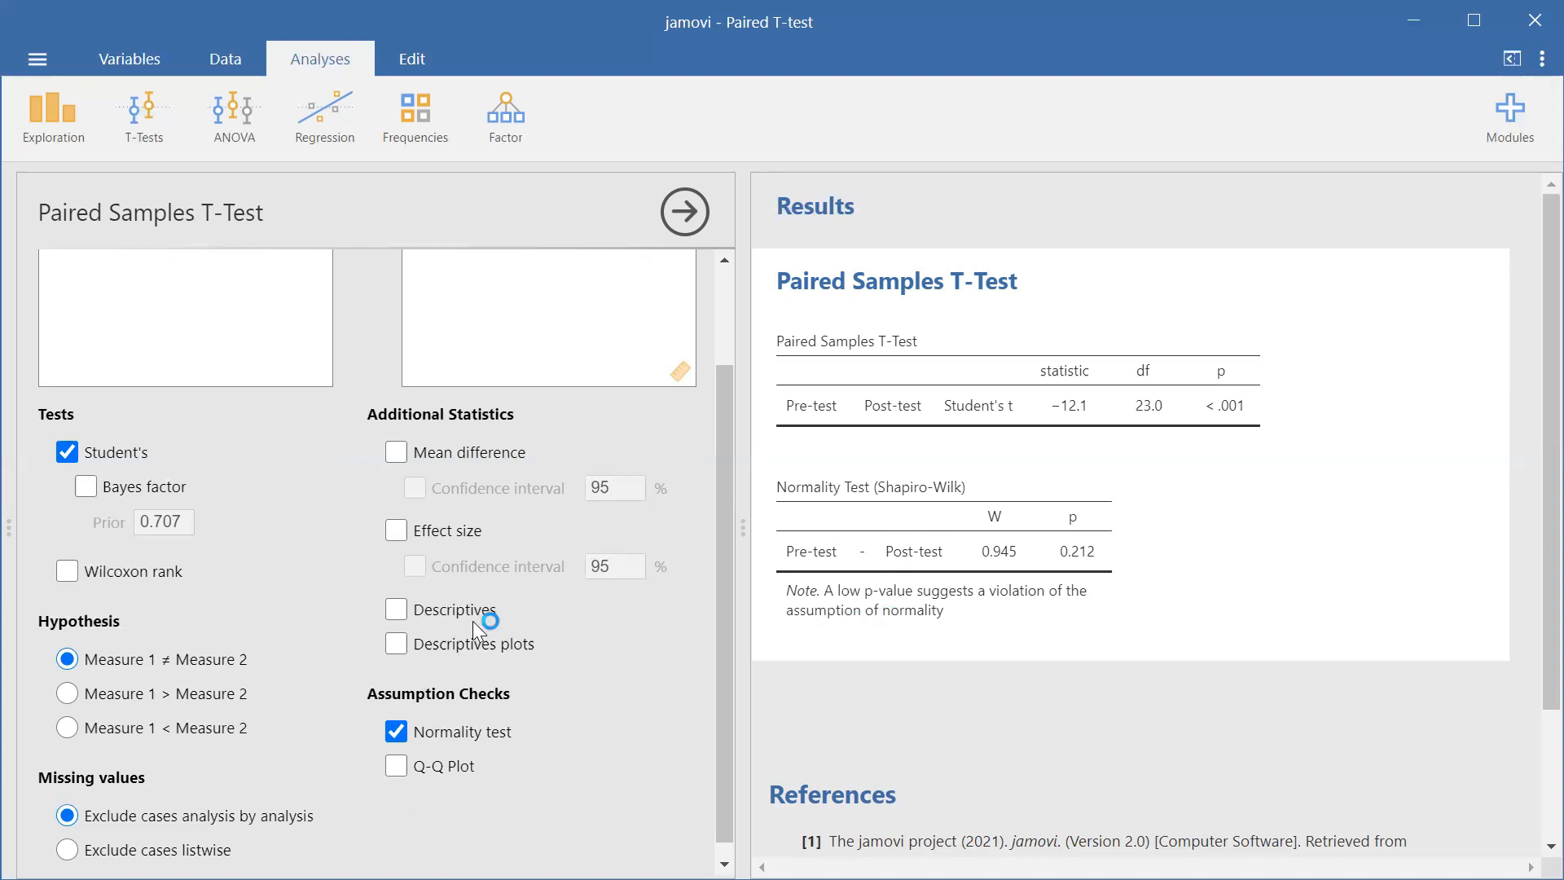
pyautogui.scroll(3, 417, 598)
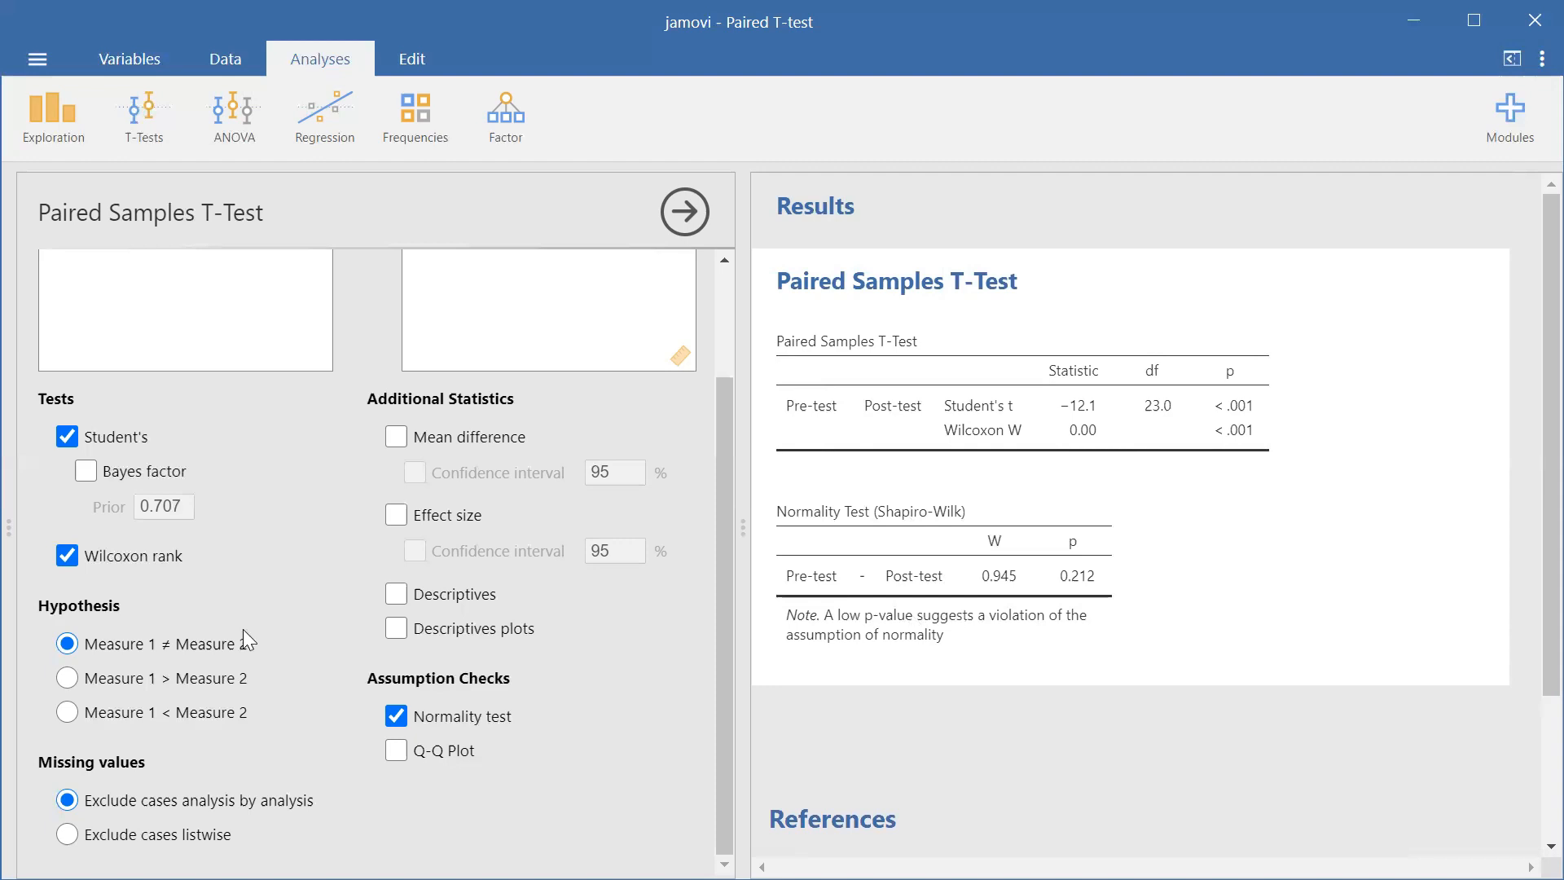
pyautogui.click(69, 557)
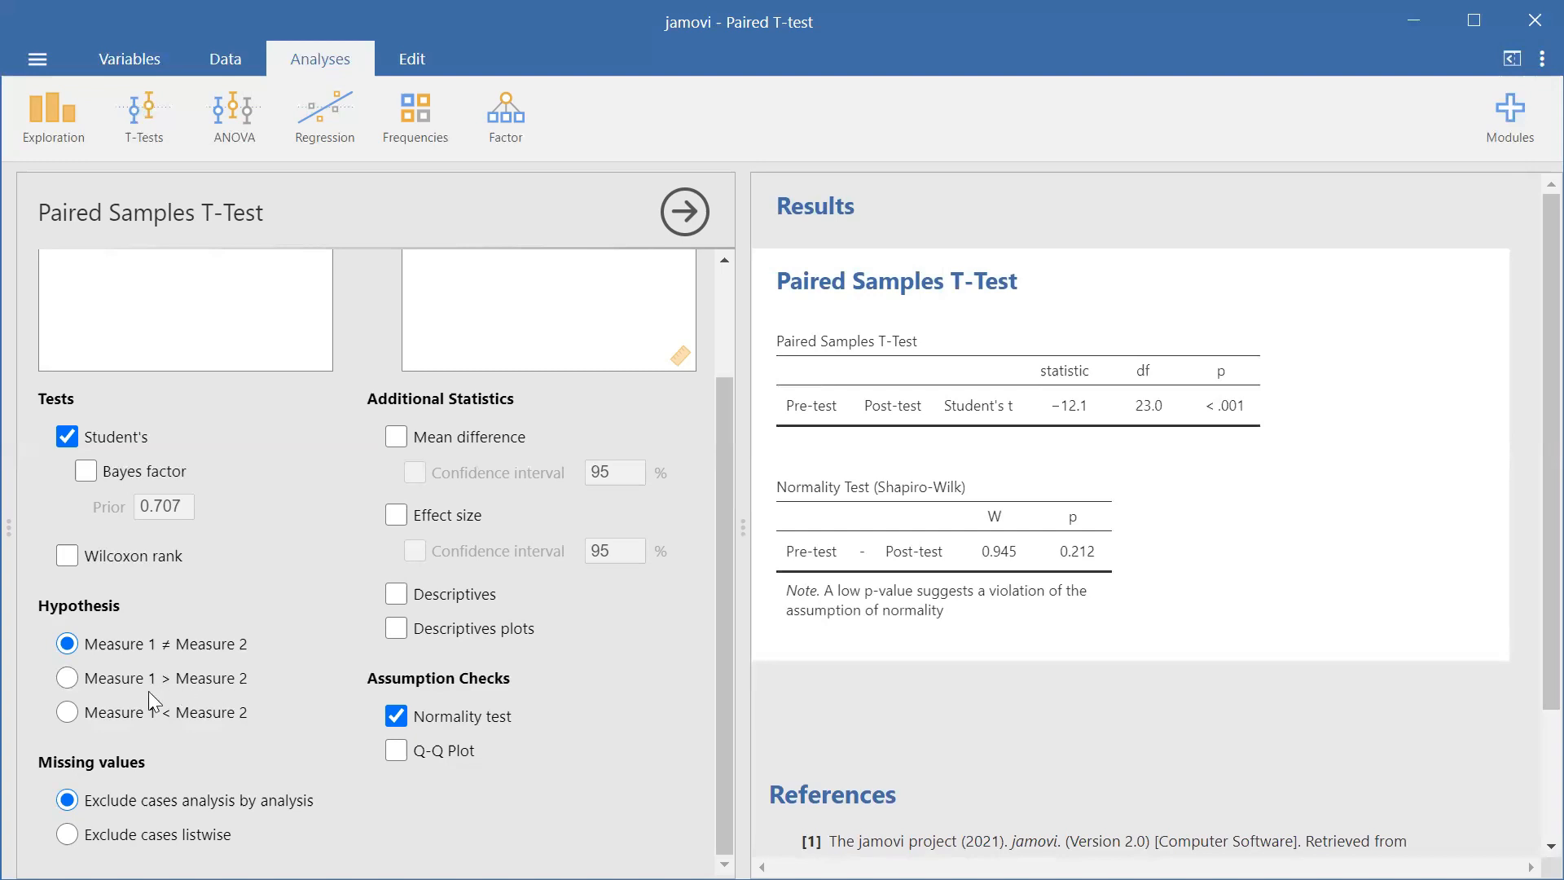
# Add the mean difference and the descriptives table to the paired samples results.
pyautogui.scroll(3, 148, 691)
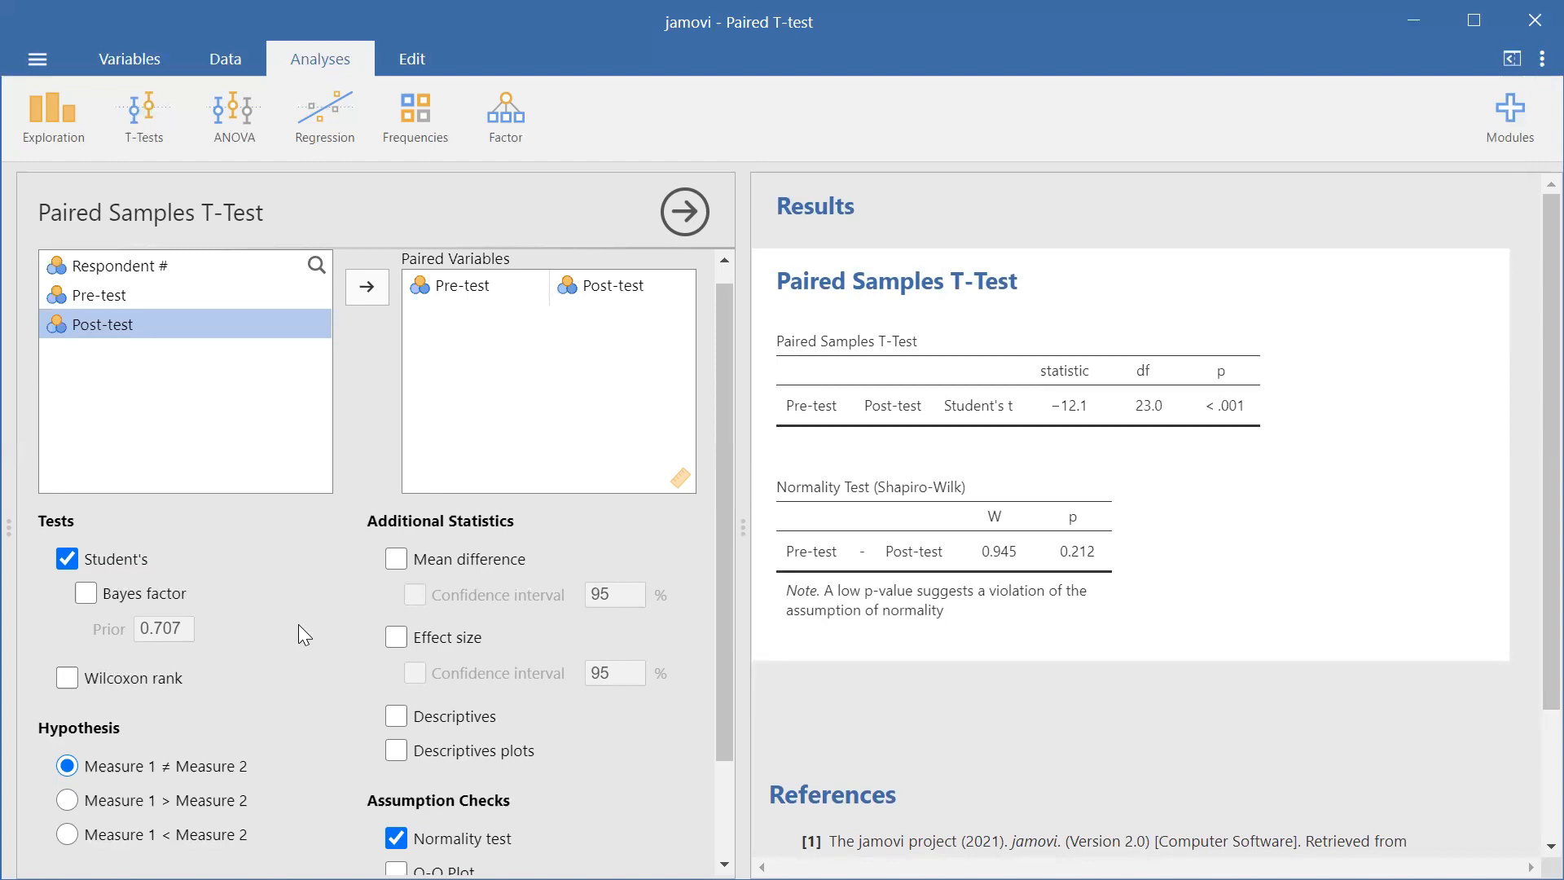
pyautogui.scroll(-3, 241, 638)
pyautogui.scroll(3, 241, 644)
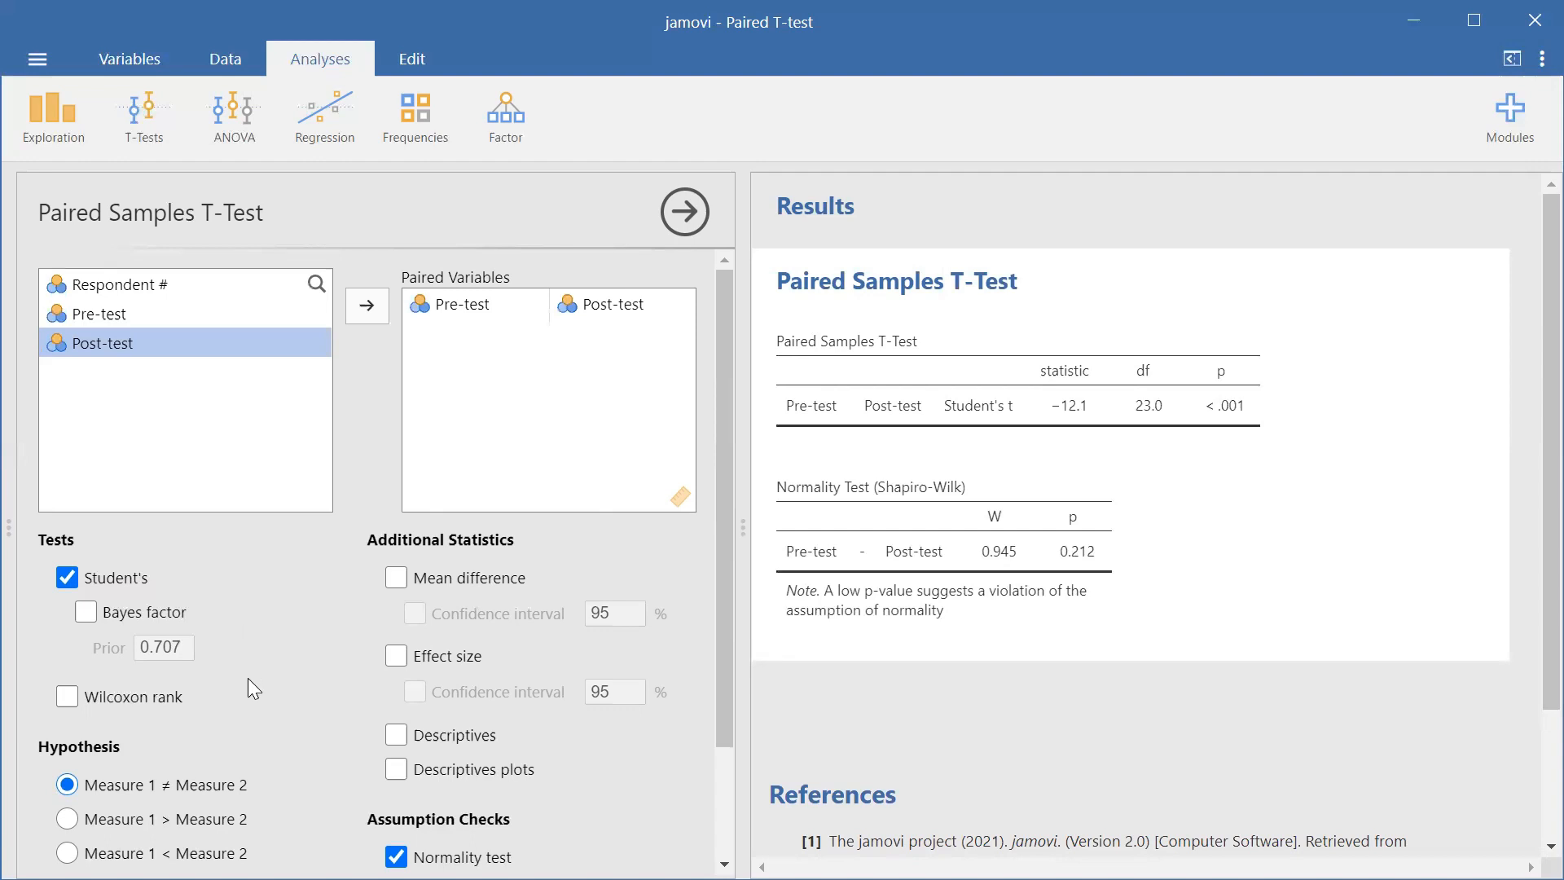
pyautogui.scroll(-5, 247, 678)
pyautogui.scroll(5, 241, 671)
pyautogui.click(412, 583)
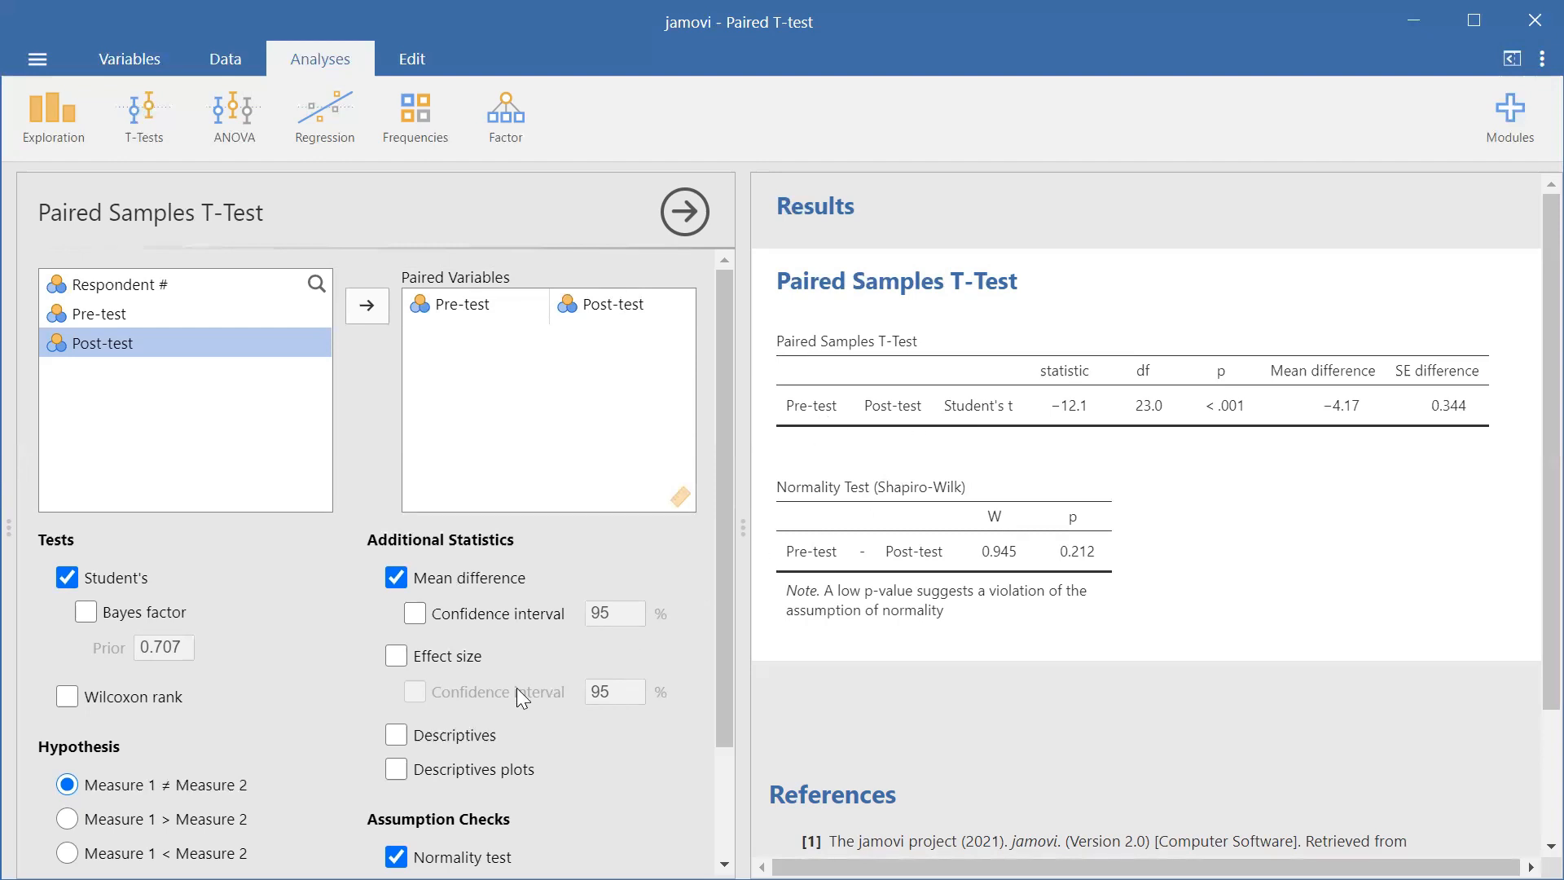
pyautogui.click(396, 736)
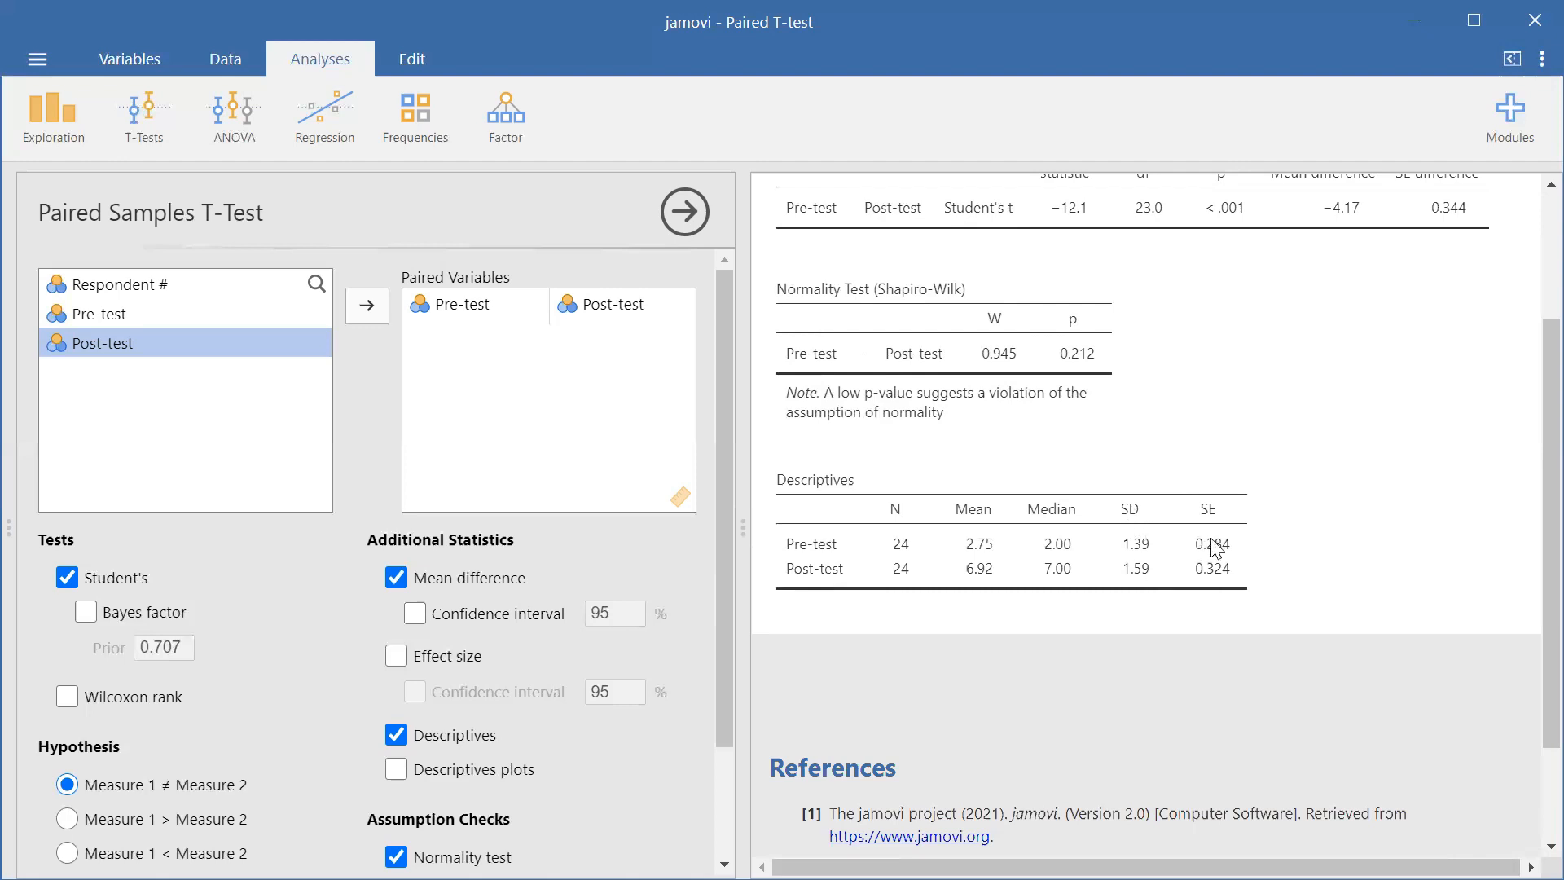
pyautogui.scroll(2, 1230, 569)
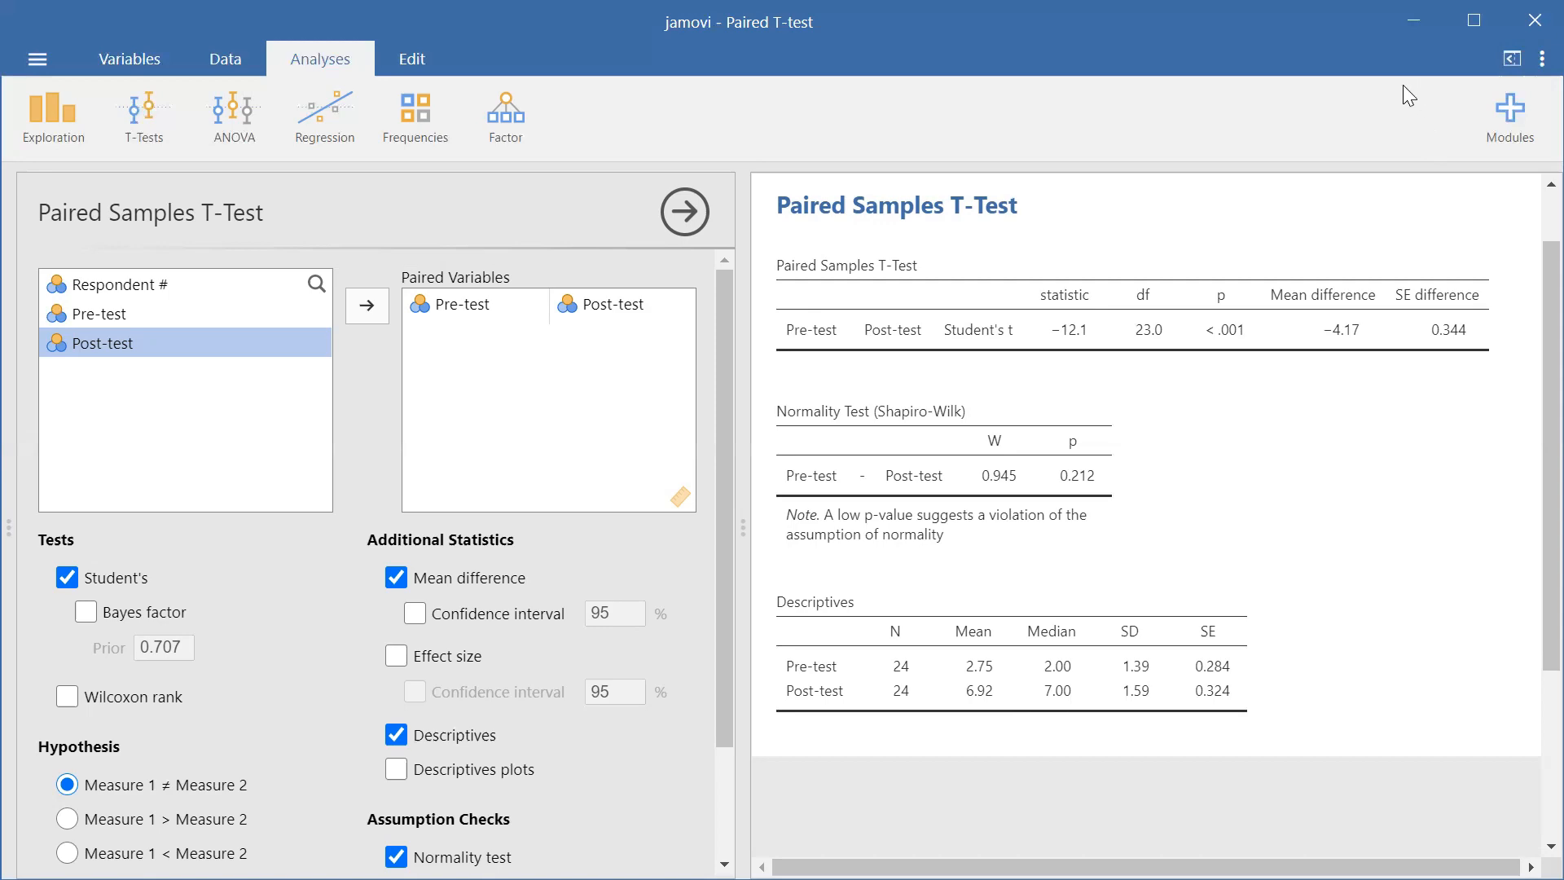
# Switch to the Word document 01 Statistical Software and add blank lines below the Paired Samples Test table.
pyautogui.click(1429, 26)
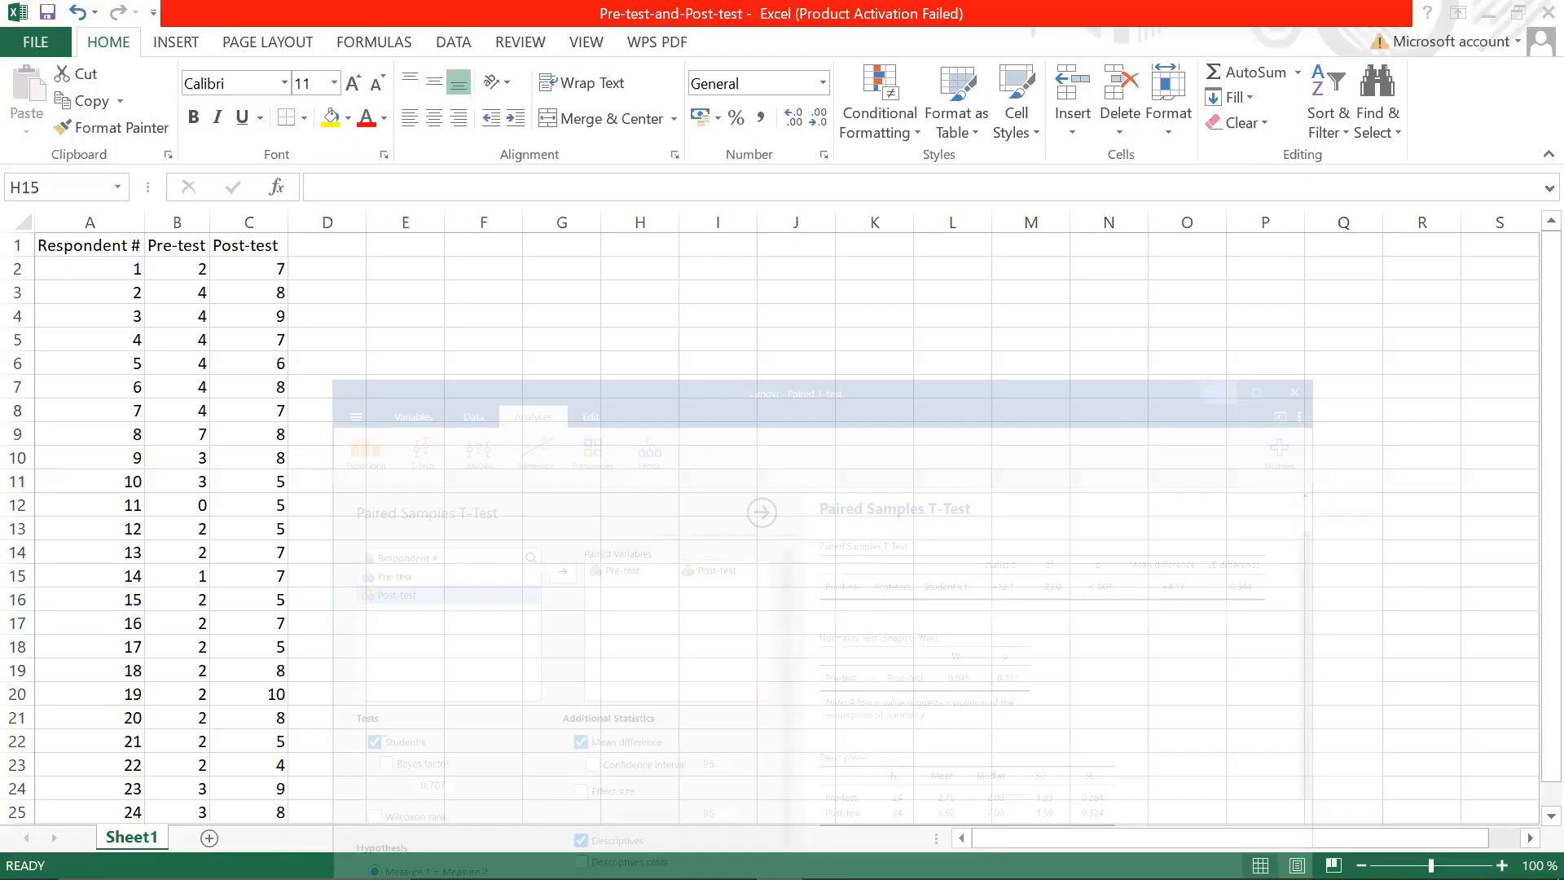
pyautogui.moveTo(638, 876)
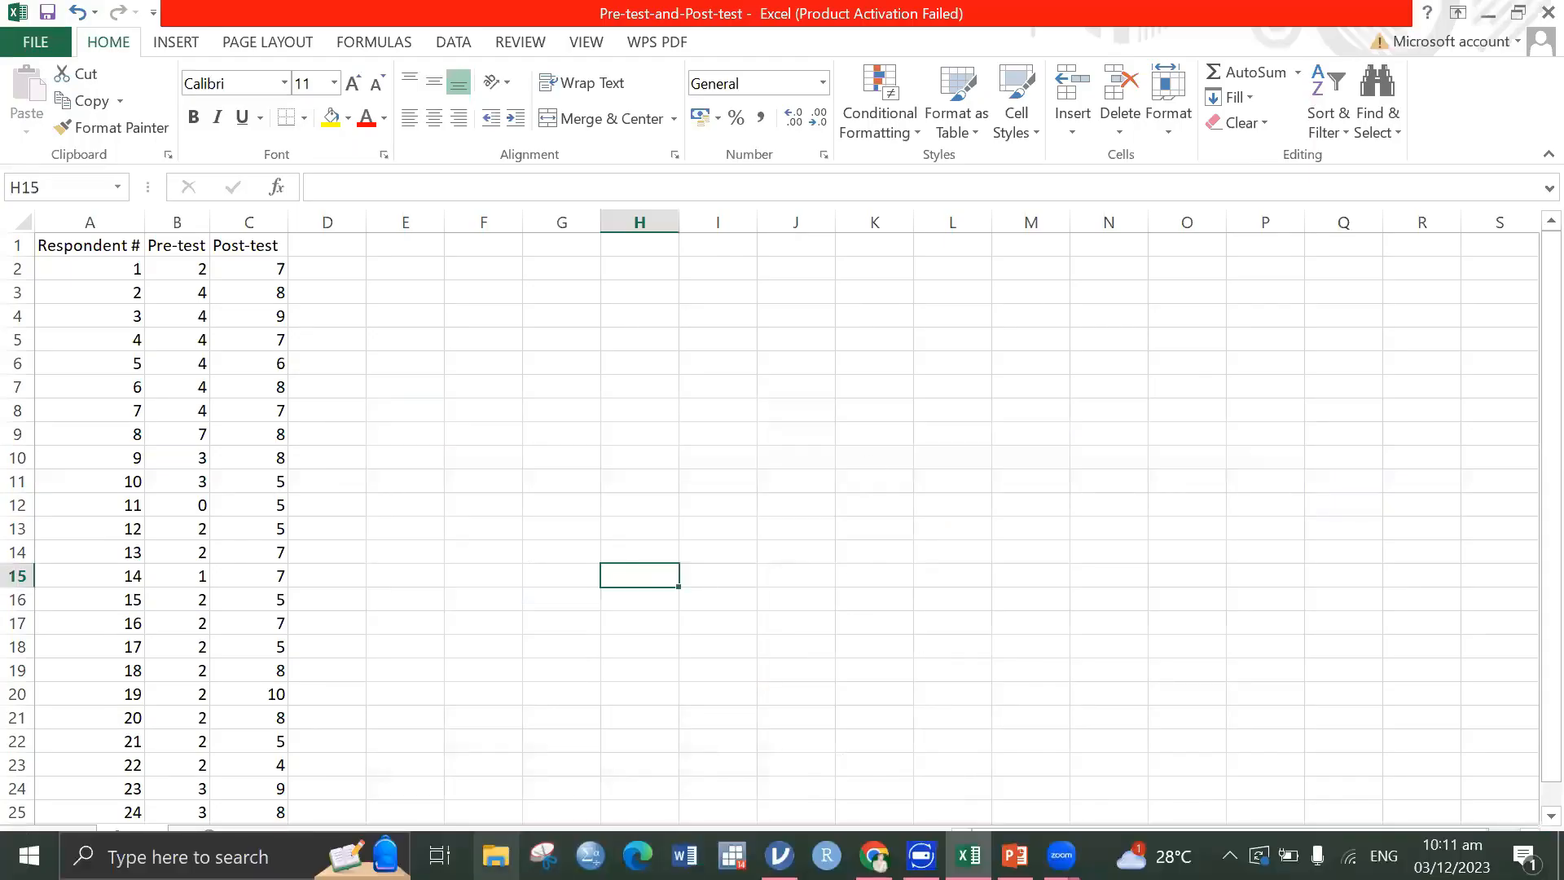
pyautogui.click(495, 856)
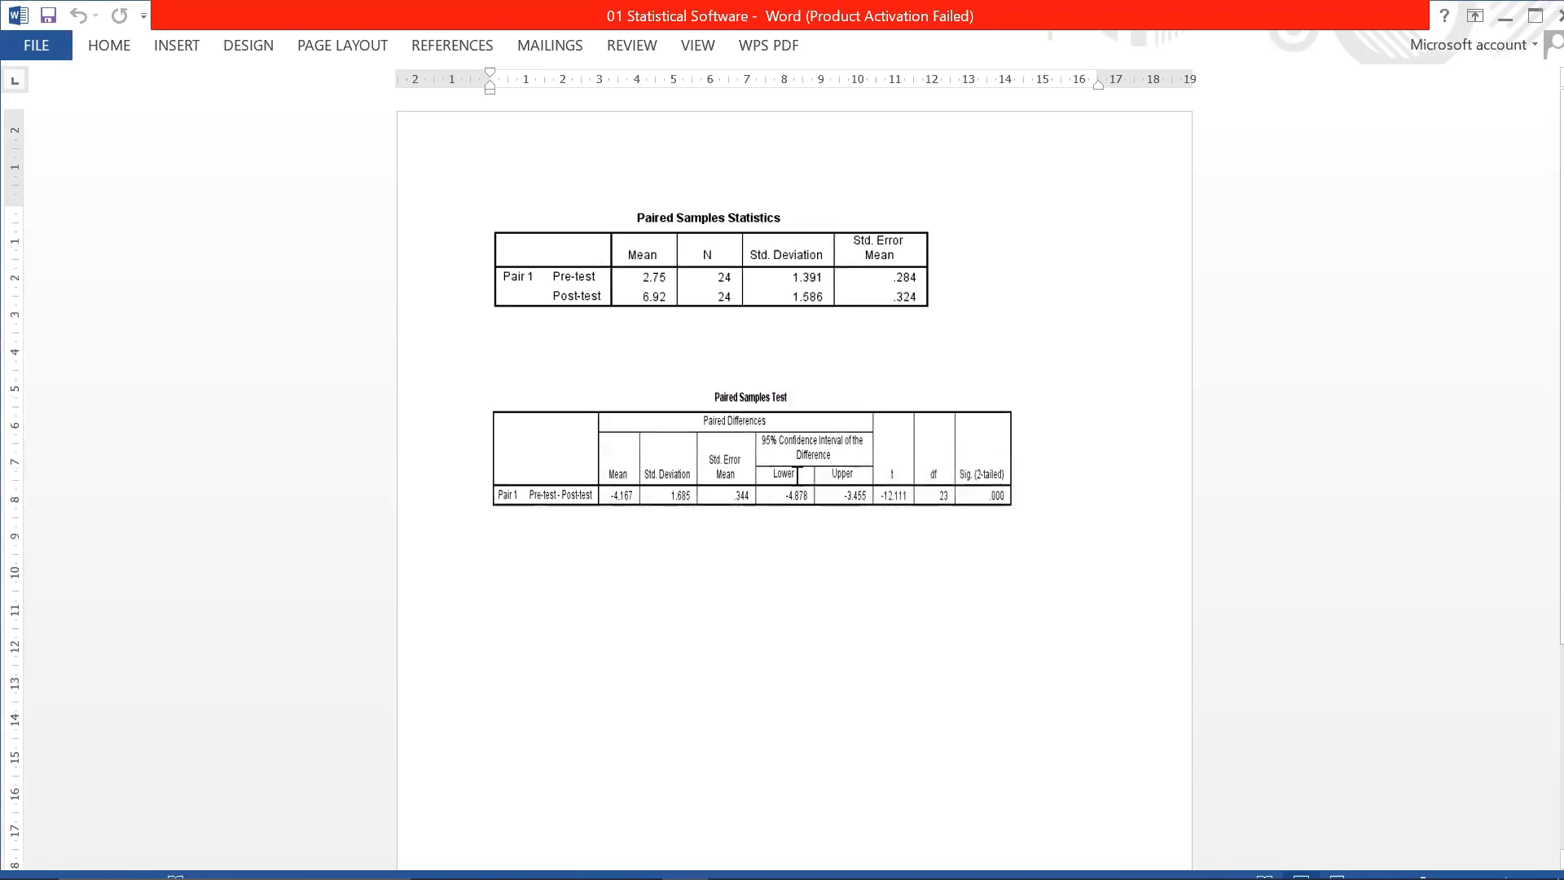
pyautogui.click(798, 475)
pyautogui.scroll(-1, 797, 477)
pyautogui.click(1030, 427)
pyautogui.press('Return')
pyautogui.press('Return')
pyautogui.press('Return')
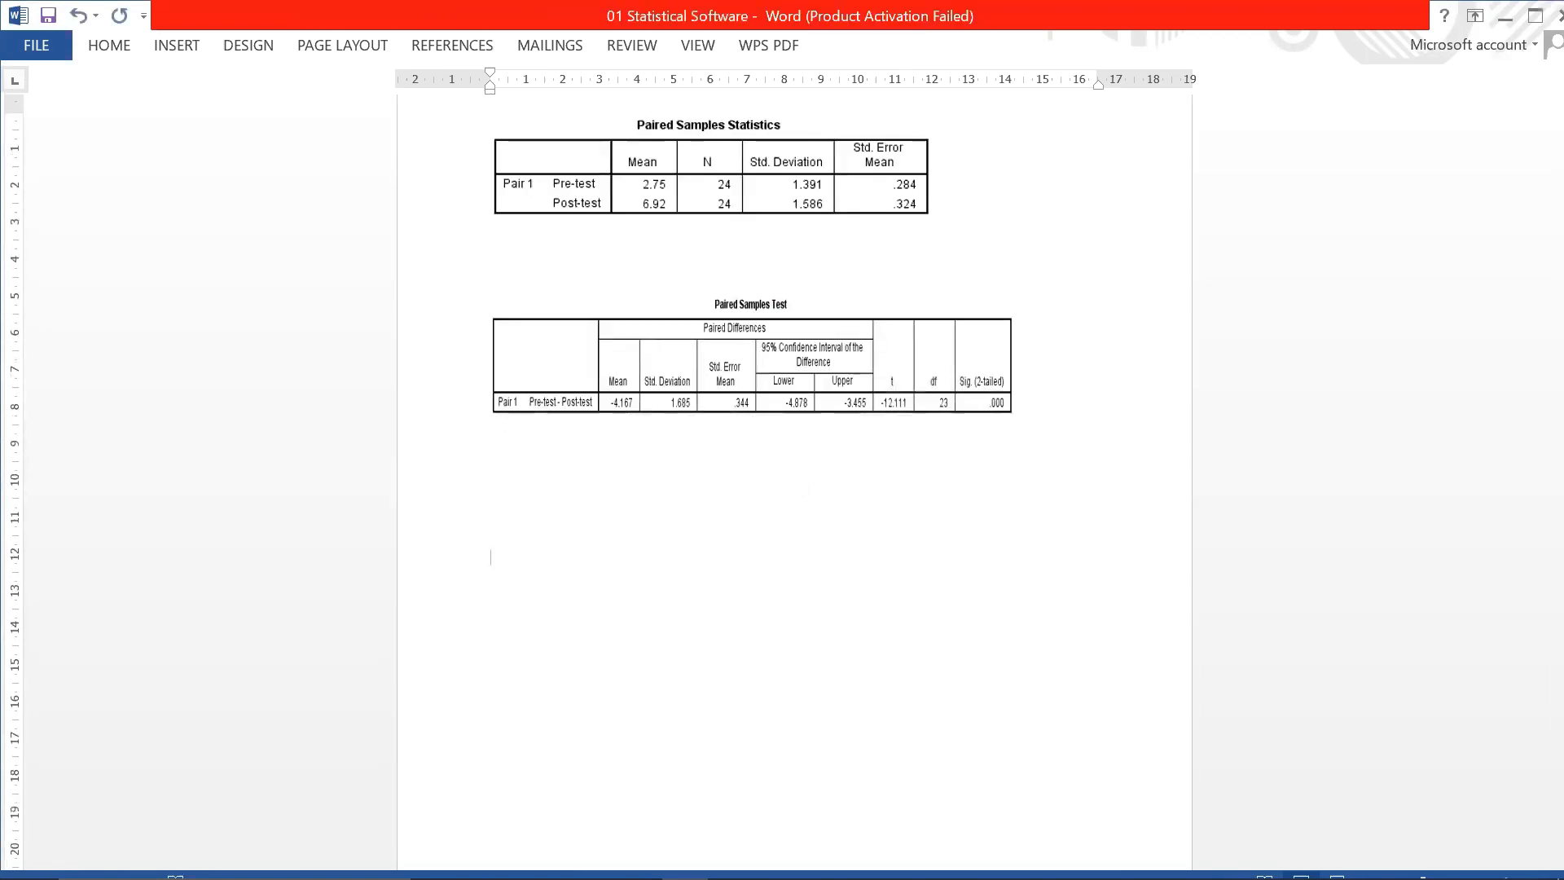
# Copy the whole paired samples analysis from jamovi and paste it into the Word document below the existing tables.
pyautogui.moveTo(1007, 877)
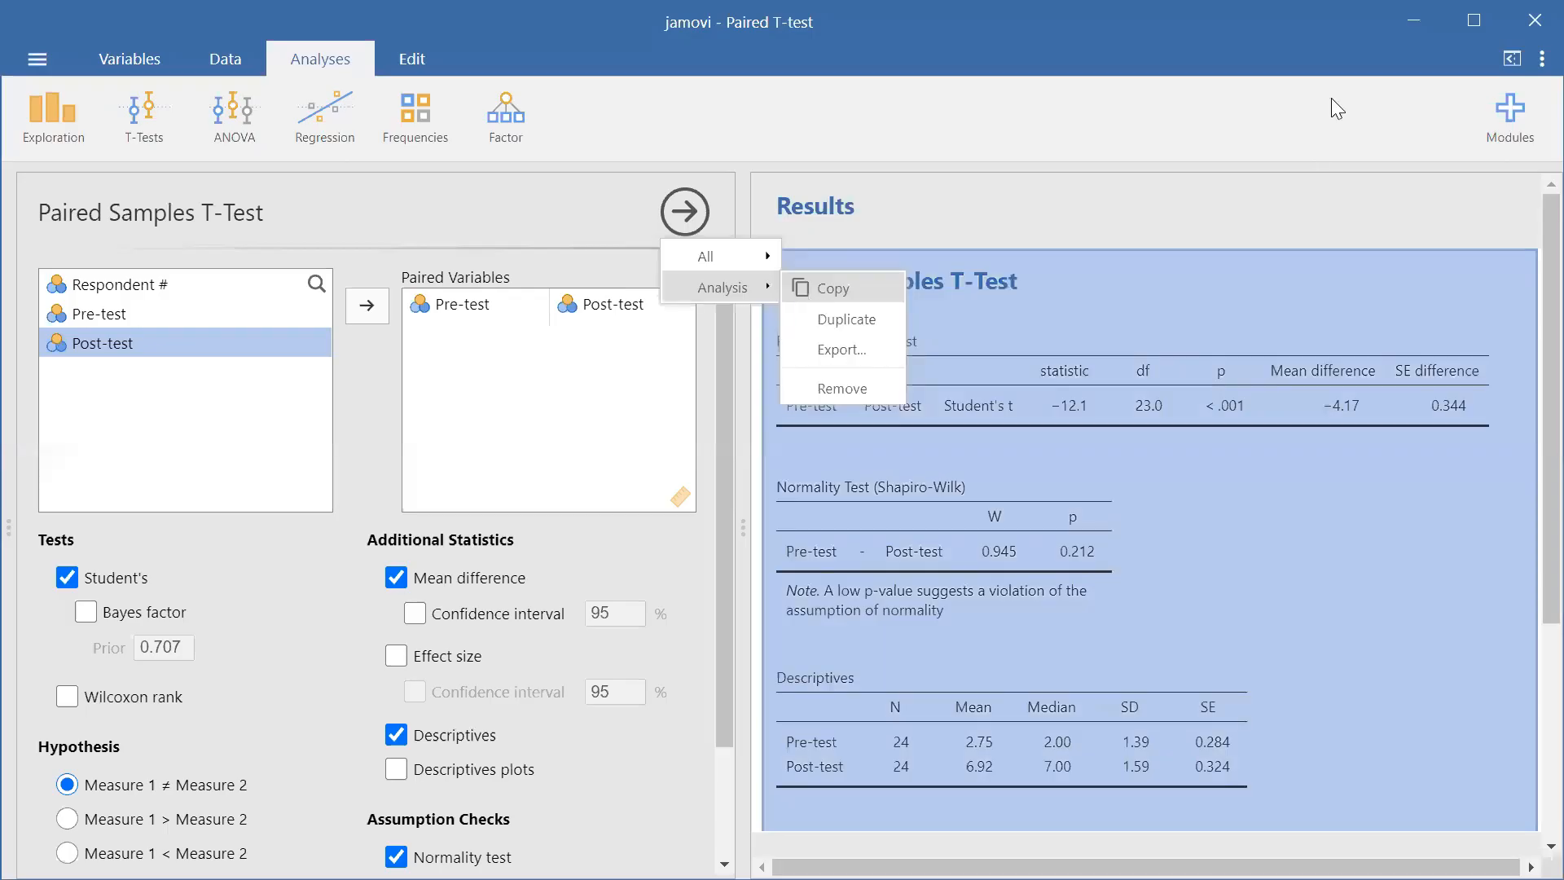
pyautogui.click(815, 295)
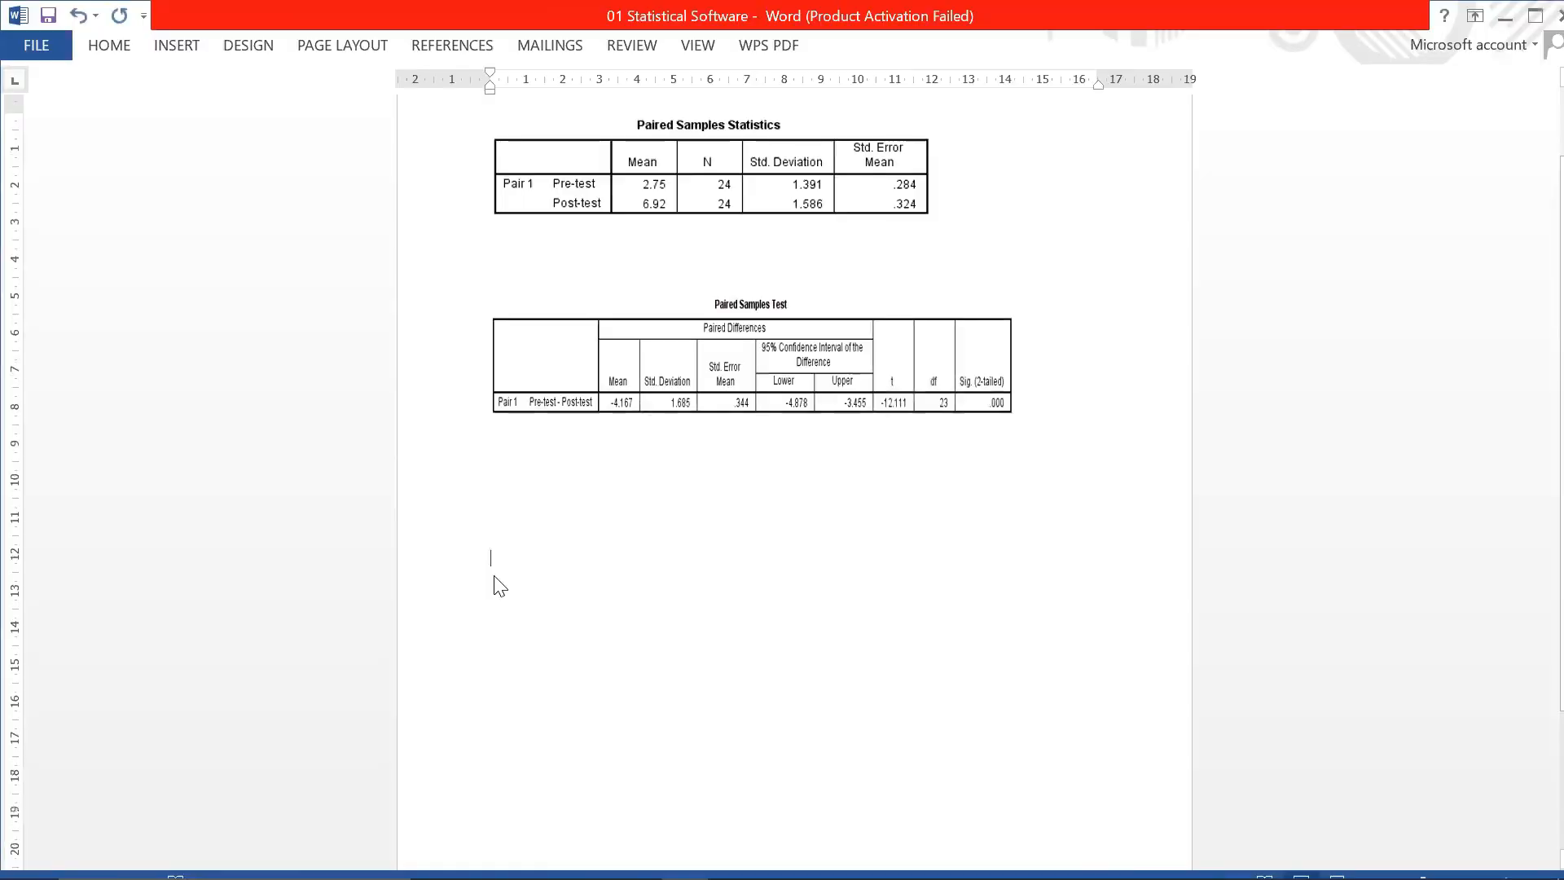
pyautogui.rightClick(500, 585)
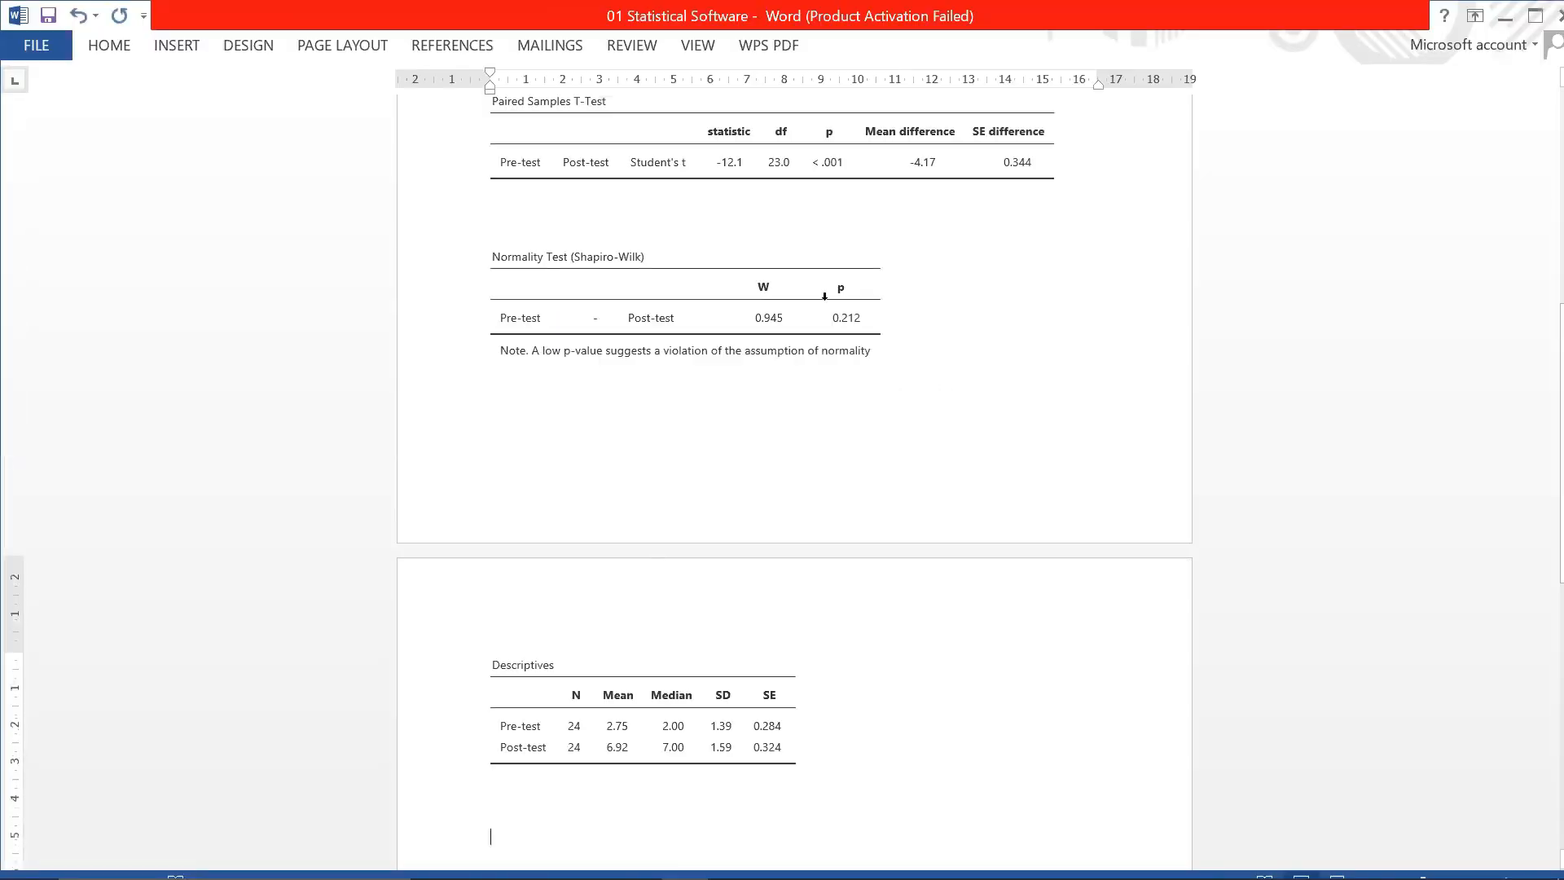
# Delete the old Paired Samples Statistics and Paired Samples Test tables and the blank lines above the pasted results.
pyautogui.scroll(8, 825, 296)
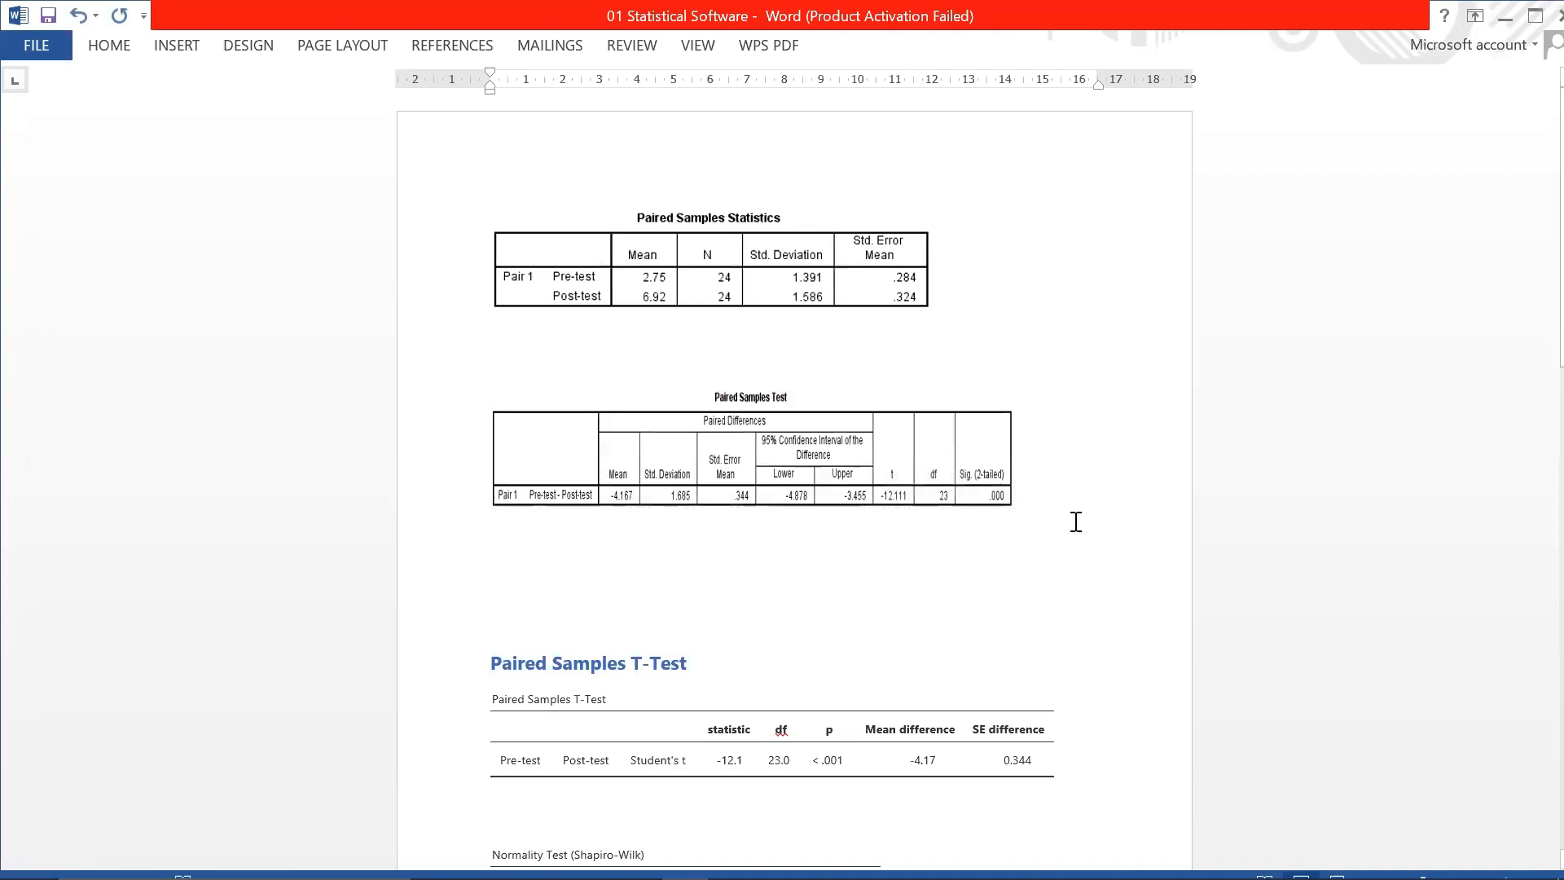
pyautogui.click(404, 290)
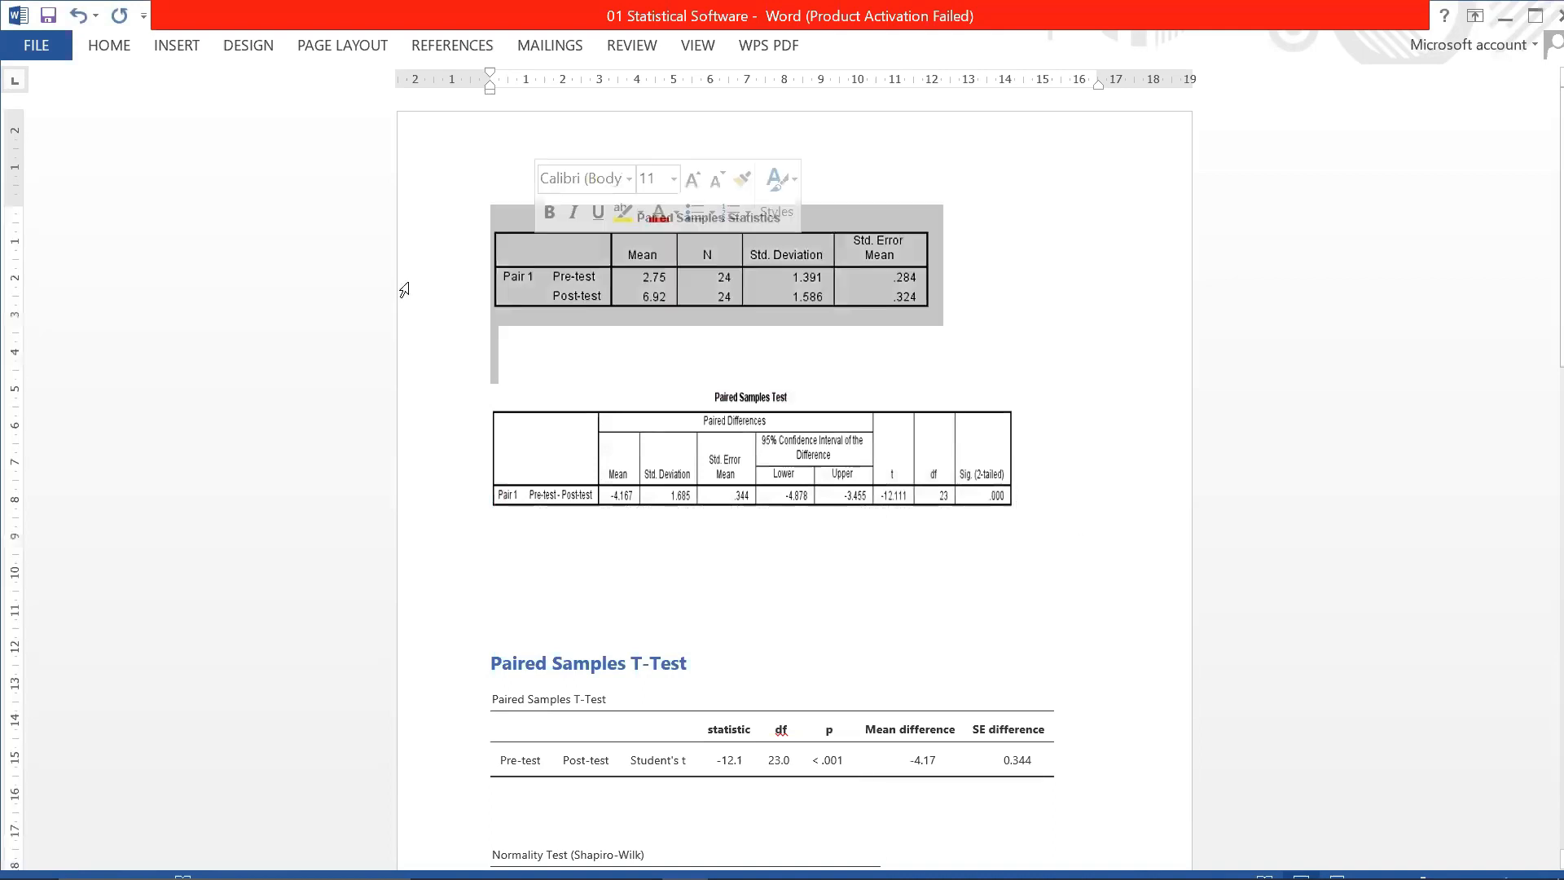
pyautogui.click(455, 279)
pyautogui.click(486, 305)
pyautogui.keyDown('shift'); pyautogui.click(1018, 496); pyautogui.keyUp('shift')
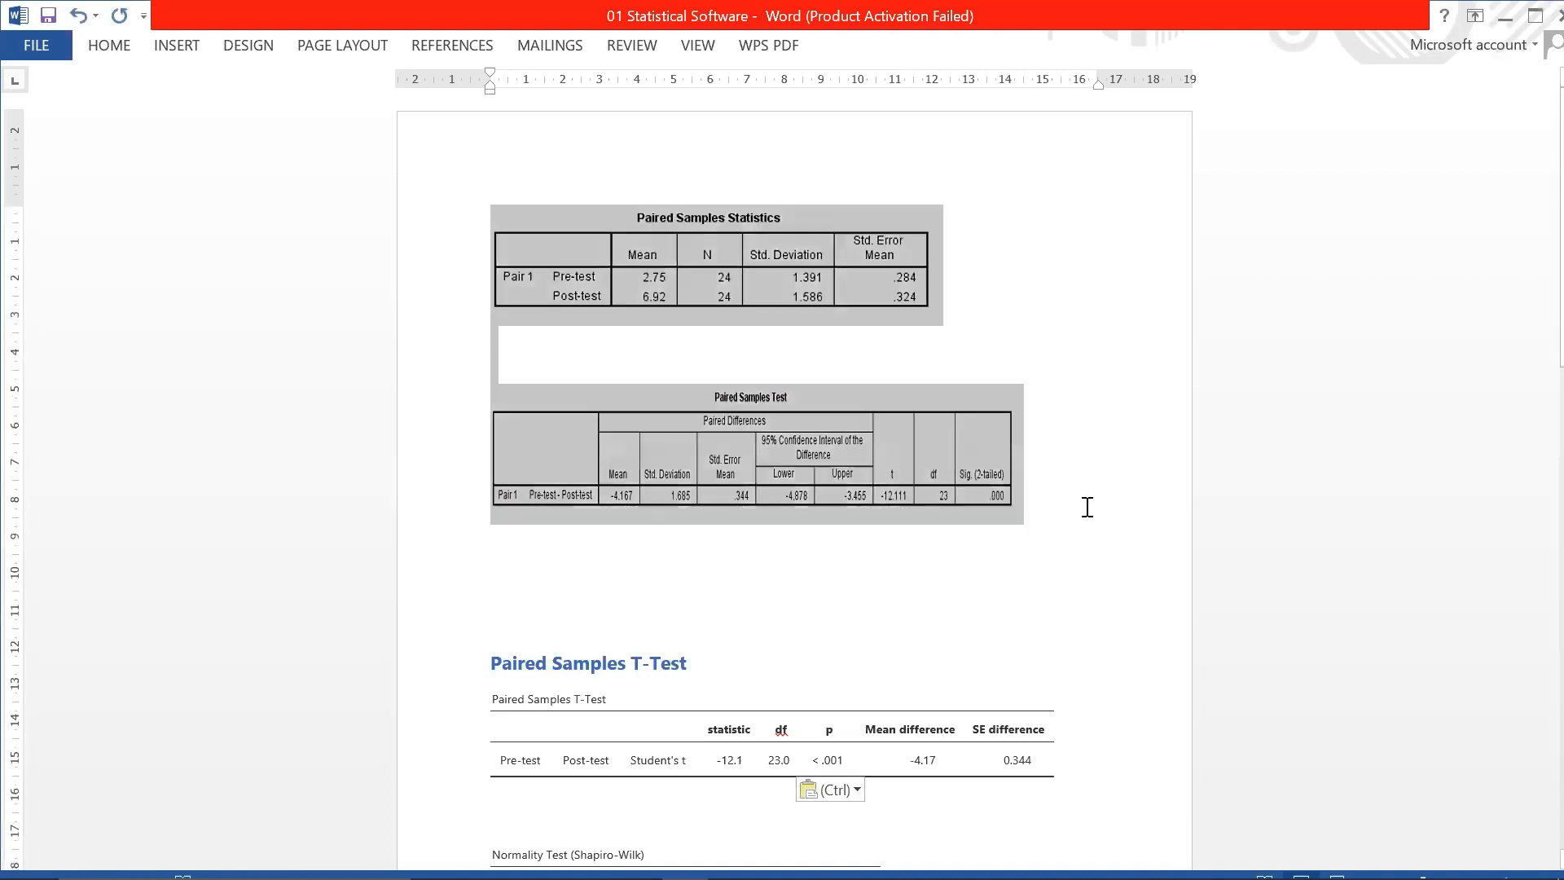
pyautogui.press('Delete')
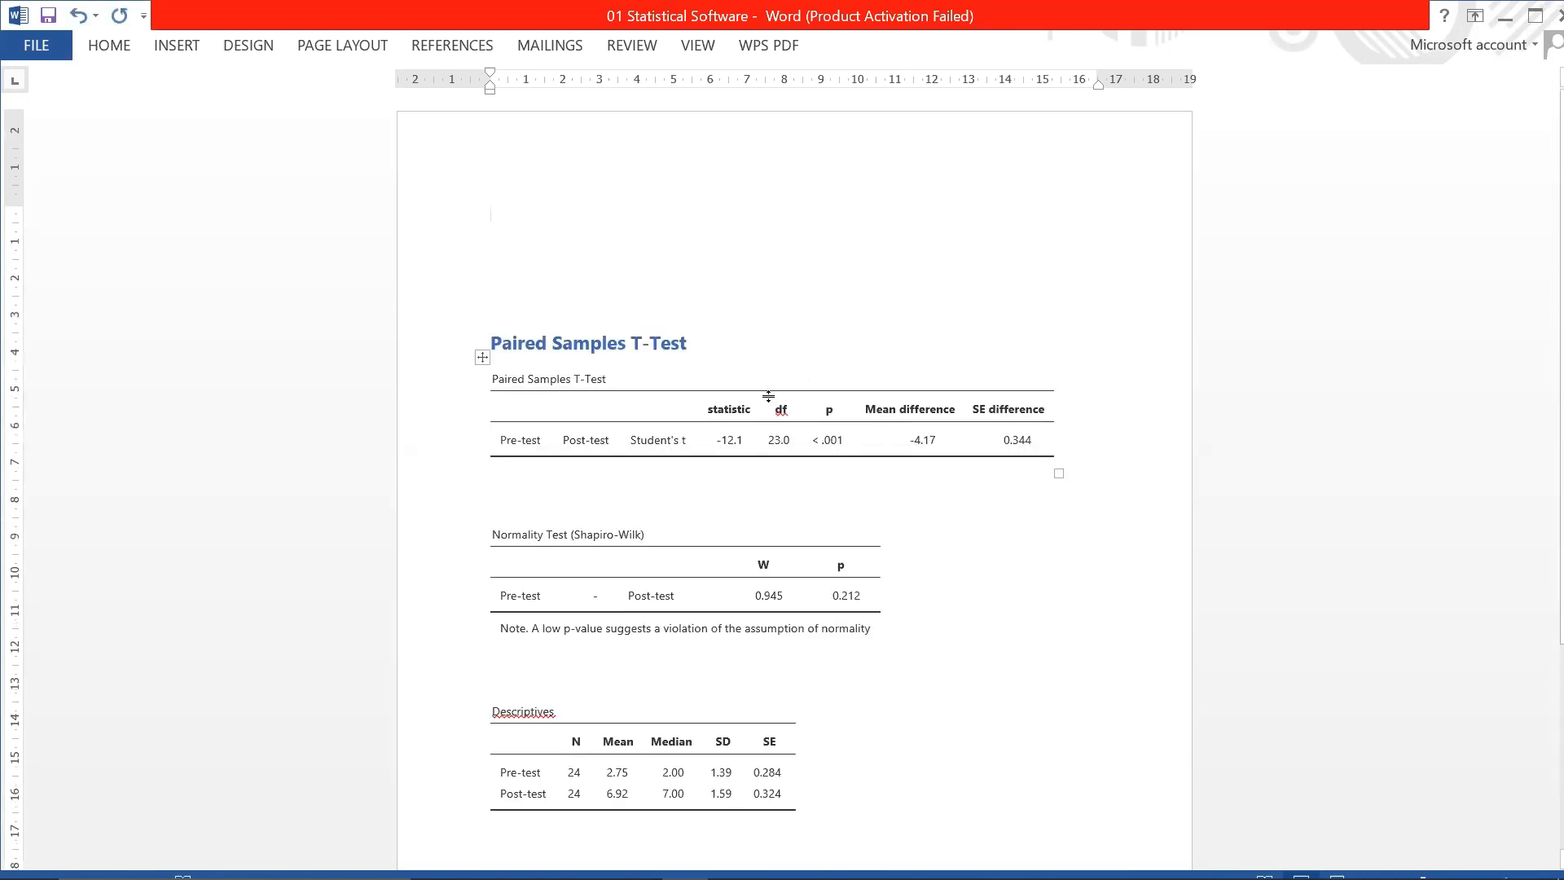
pyautogui.press('Delete')
pyautogui.press('Delete')
pyautogui.press('Delete')
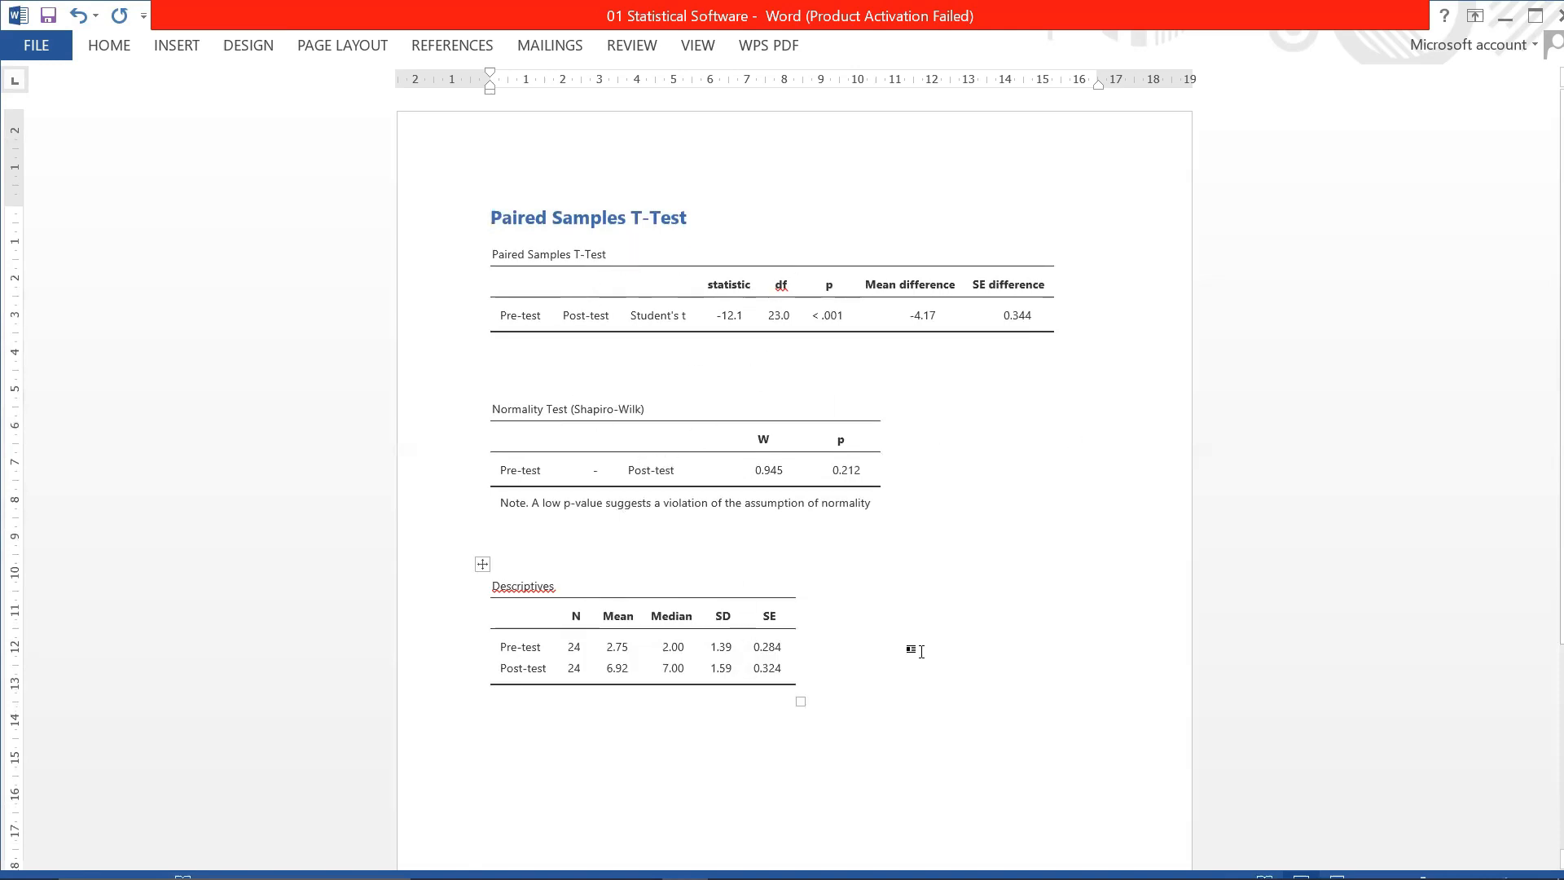
pyautogui.click(922, 651)
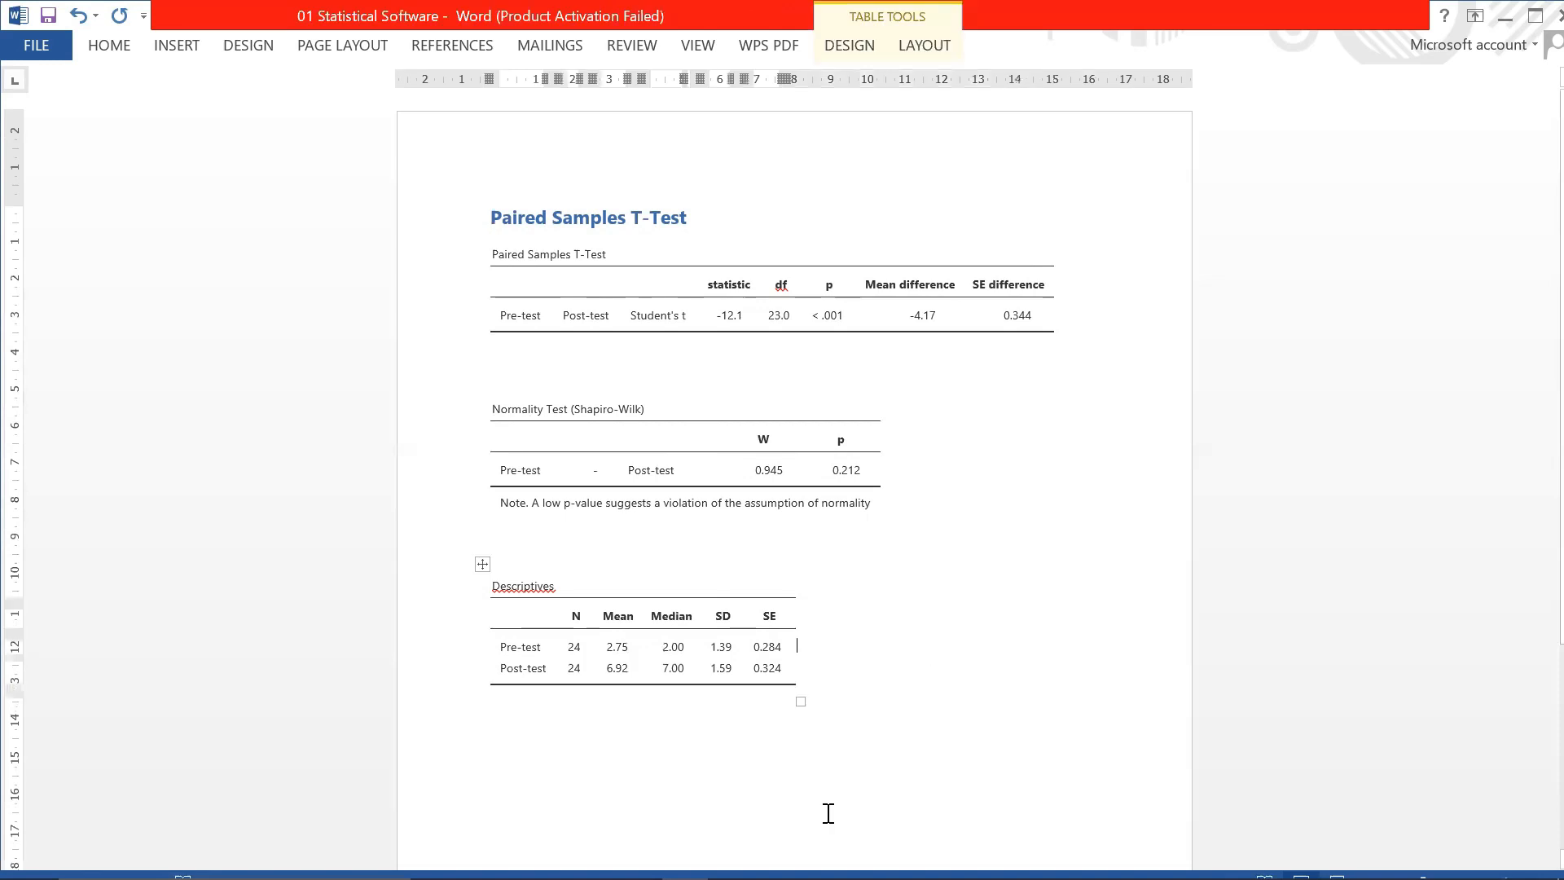
# Open the Word document 02 Results and Discussions and arrange it side by side with 01 Statistical Software.
pyautogui.click(495, 852)
pyautogui.doubleClick(295, 200)
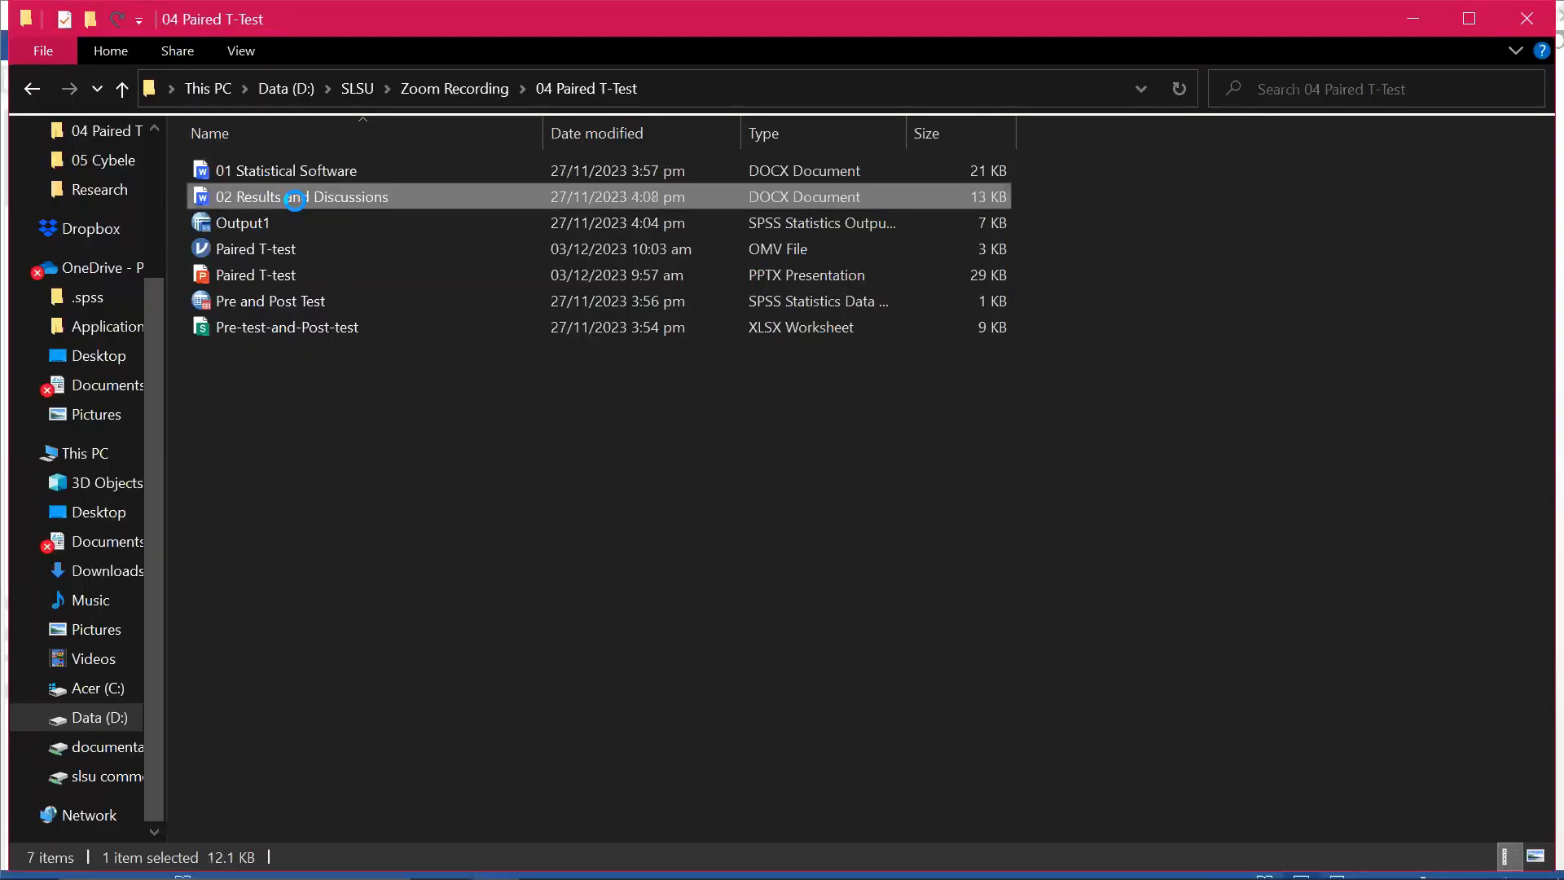
pyautogui.rightClick(295, 200)
pyautogui.moveTo(715, 497)
pyautogui.click(828, 508)
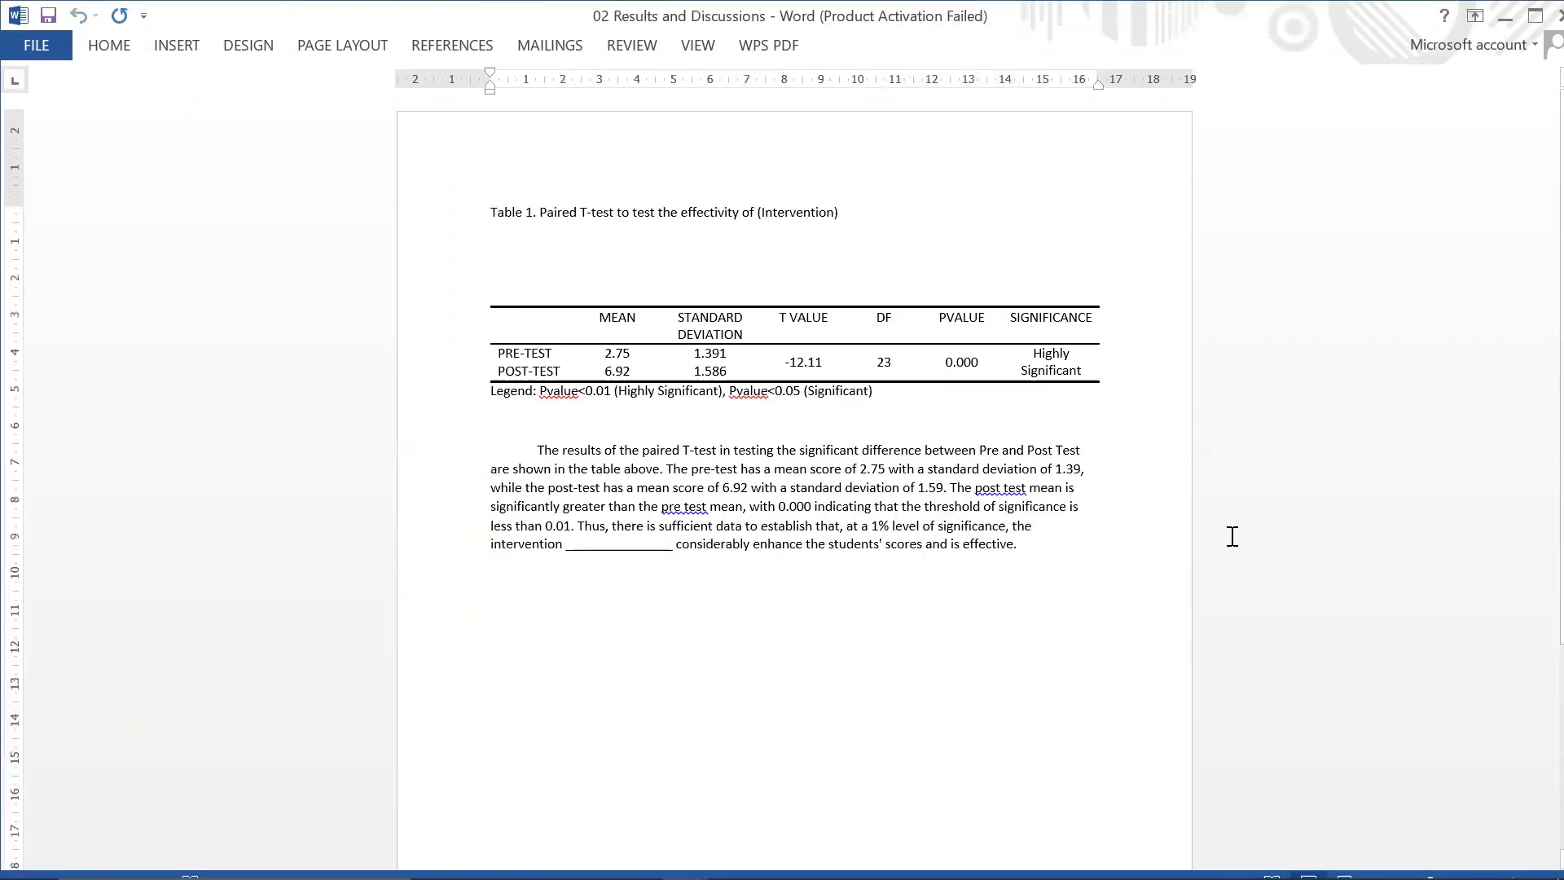
pyautogui.press('super+Right')
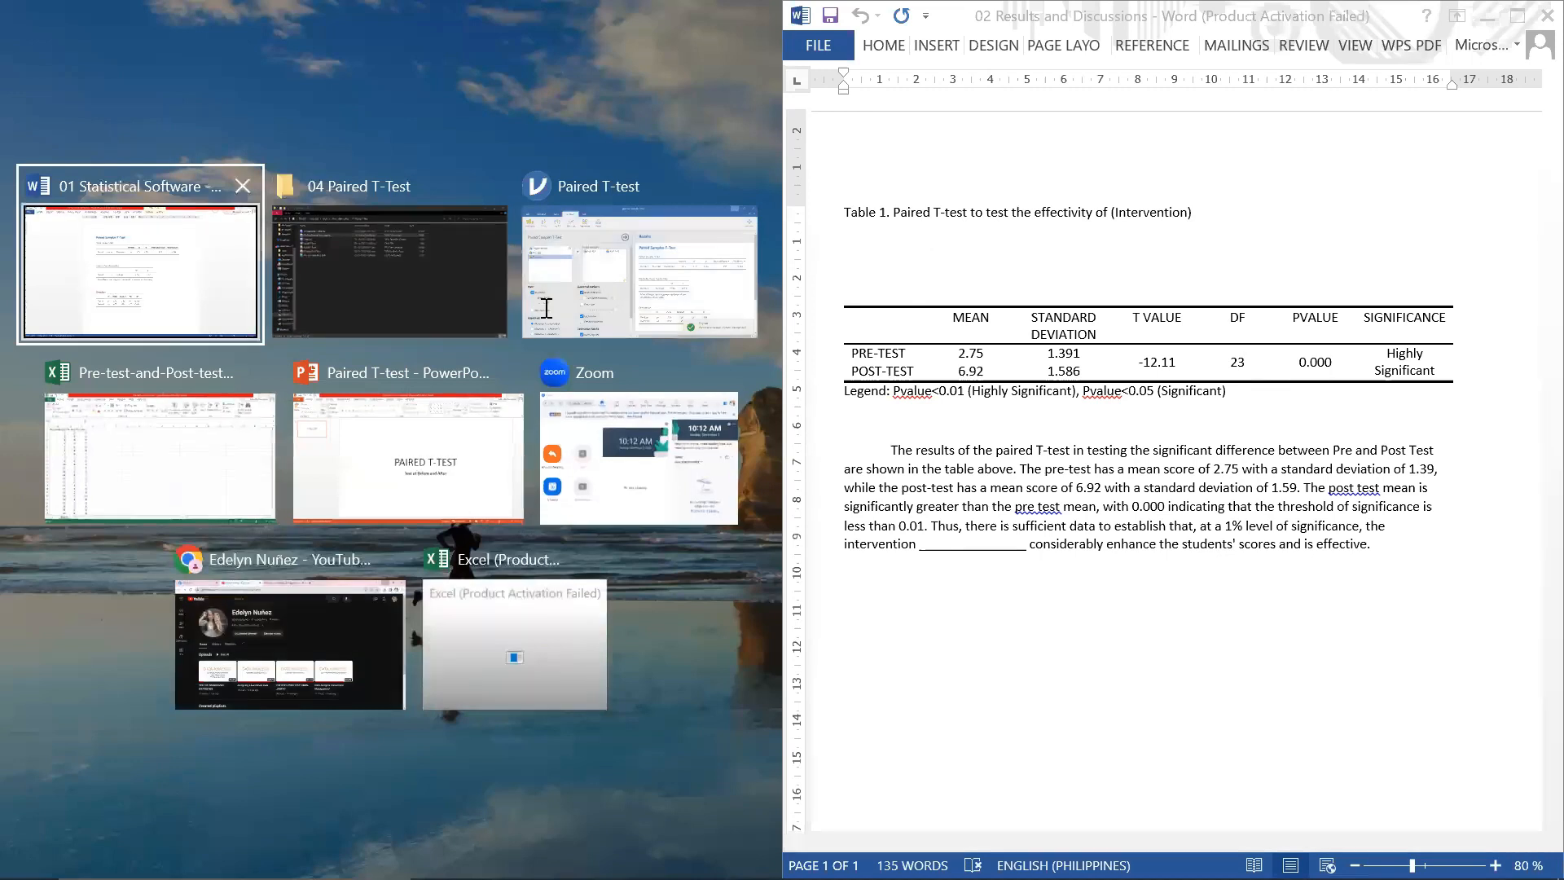
pyautogui.press('Return')
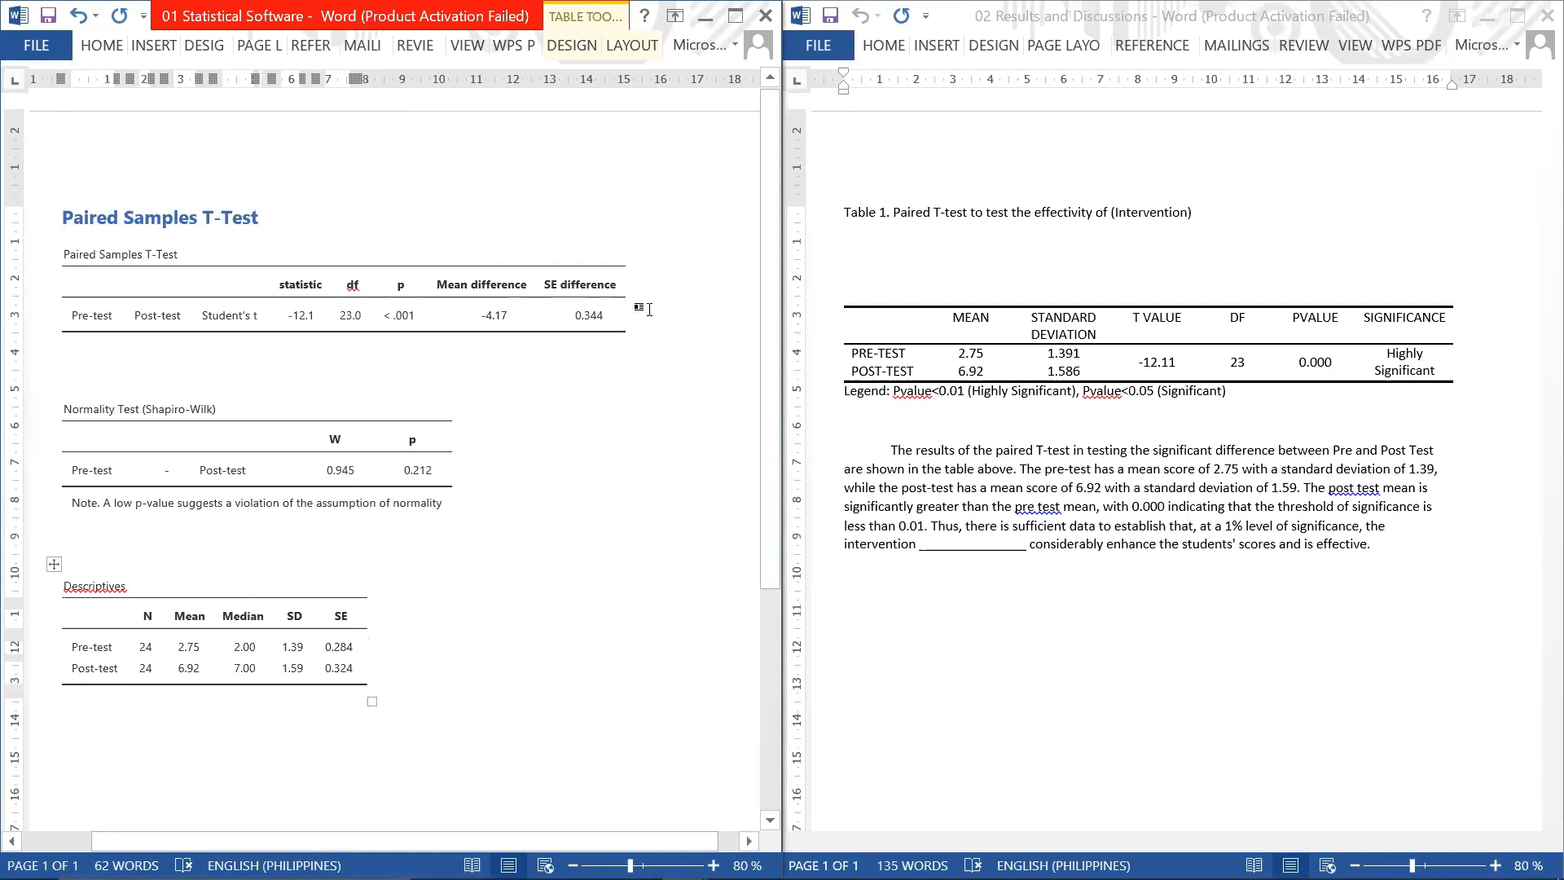
# Adjust the blank lines so the Table 1 title sits just above the table and one blank line separates the table from its legend.
pyautogui.click(1052, 268)
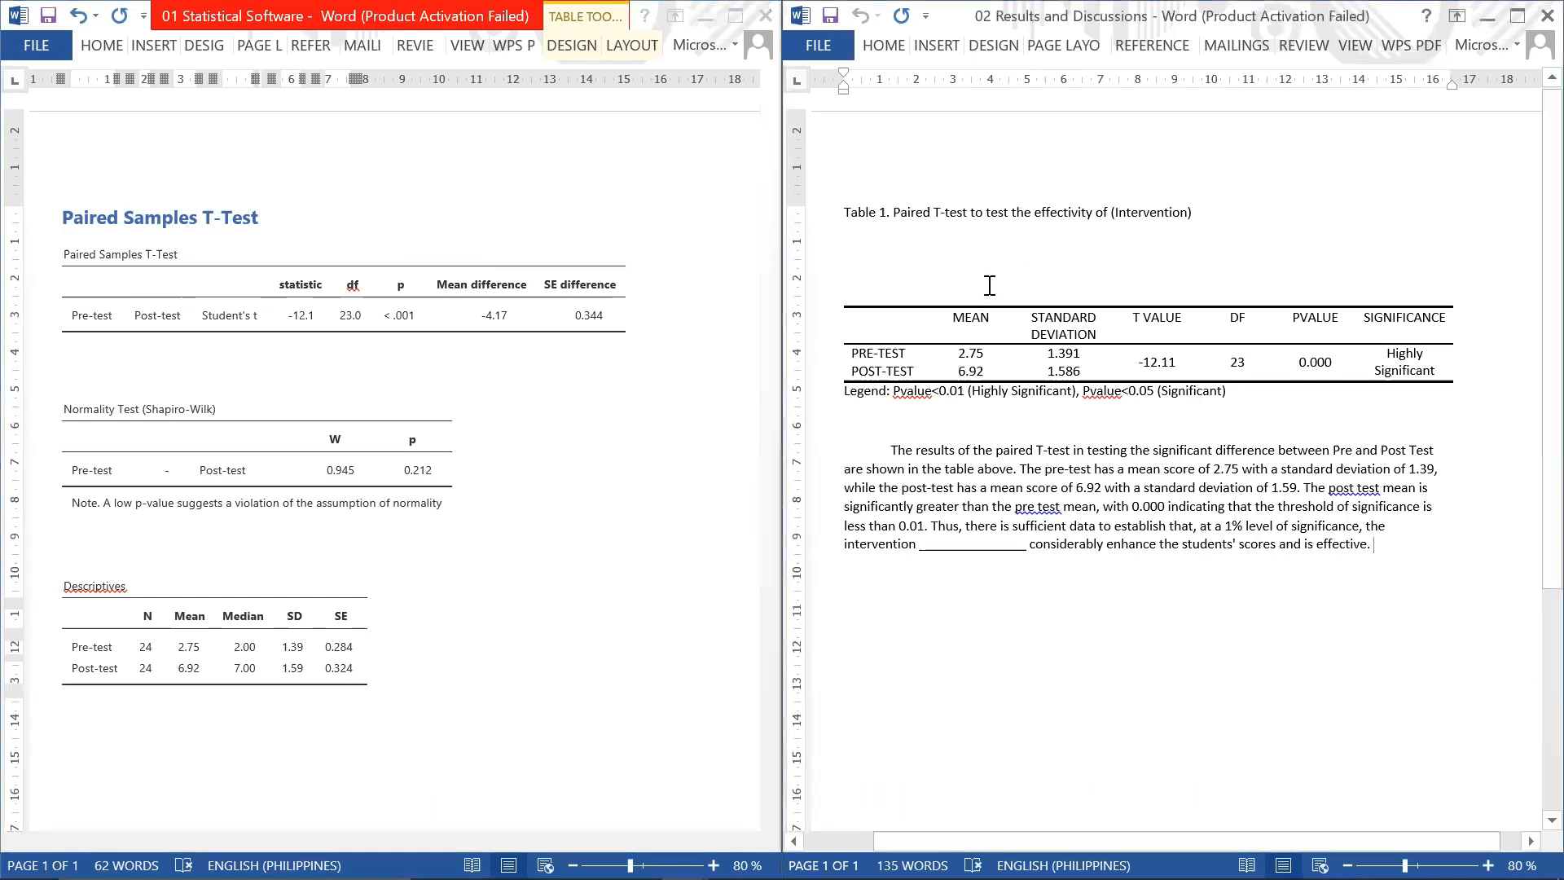
pyautogui.press('BackSpace')
pyautogui.press('BackSpace')
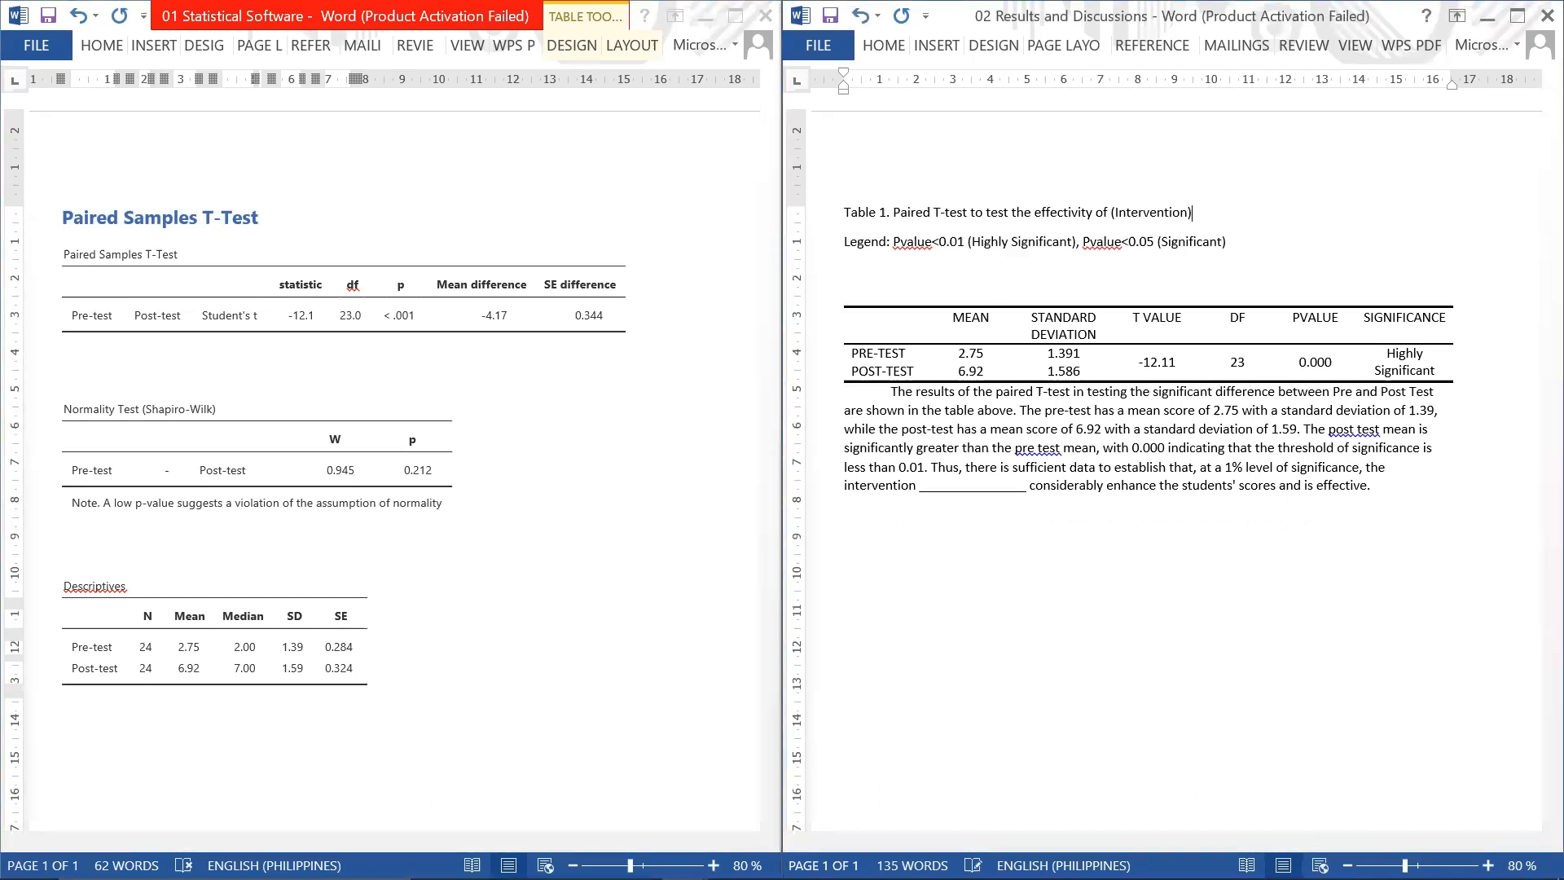
pyautogui.press('Return')
pyautogui.press('Return')
pyautogui.press('Return')
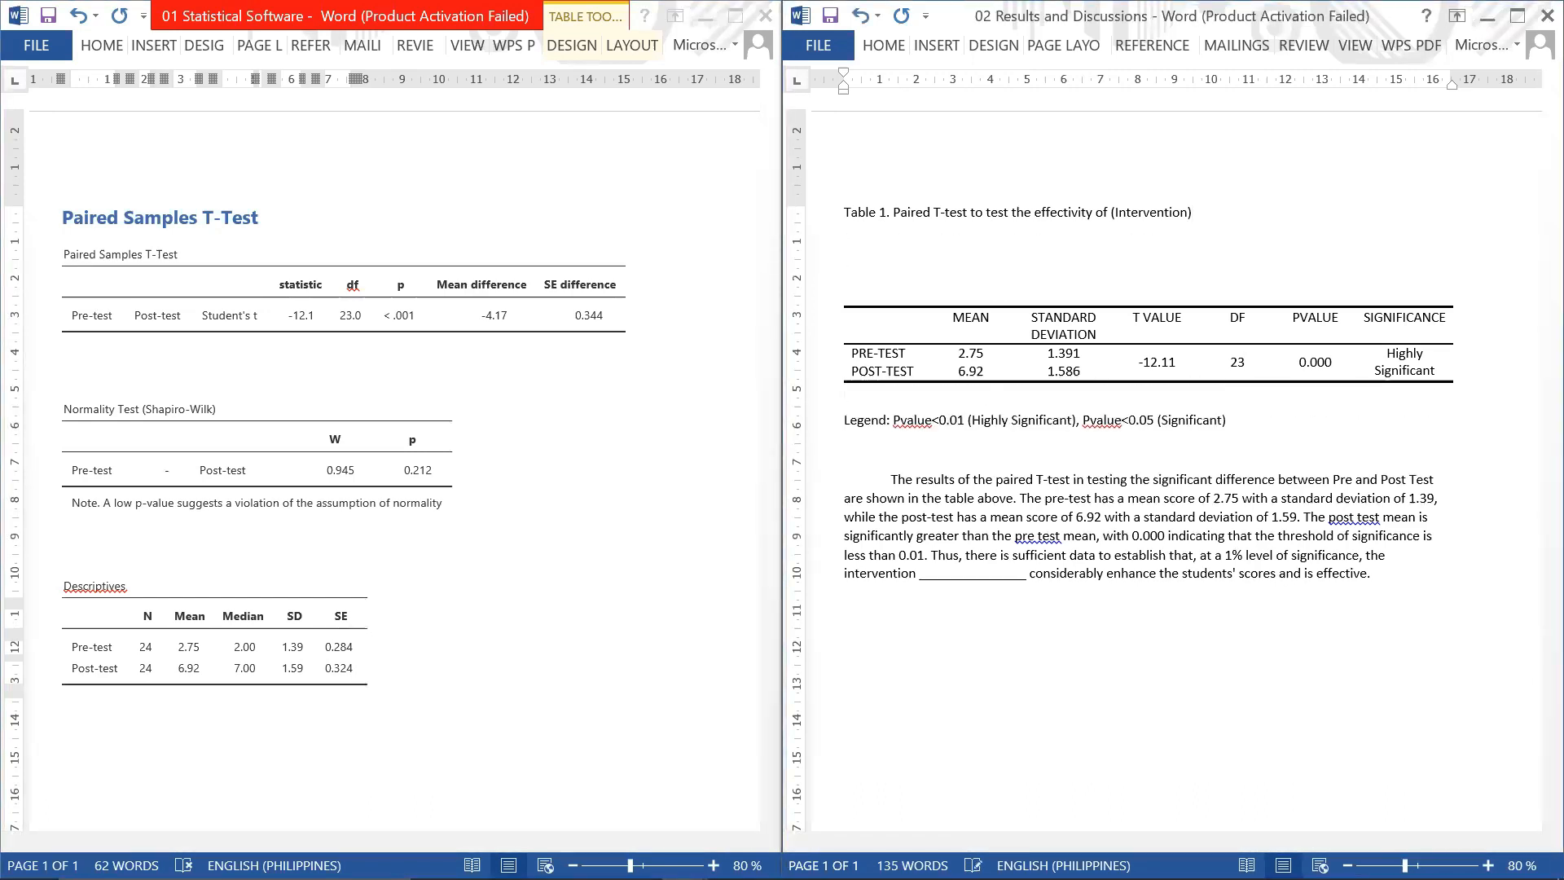
pyautogui.press('BackSpace')
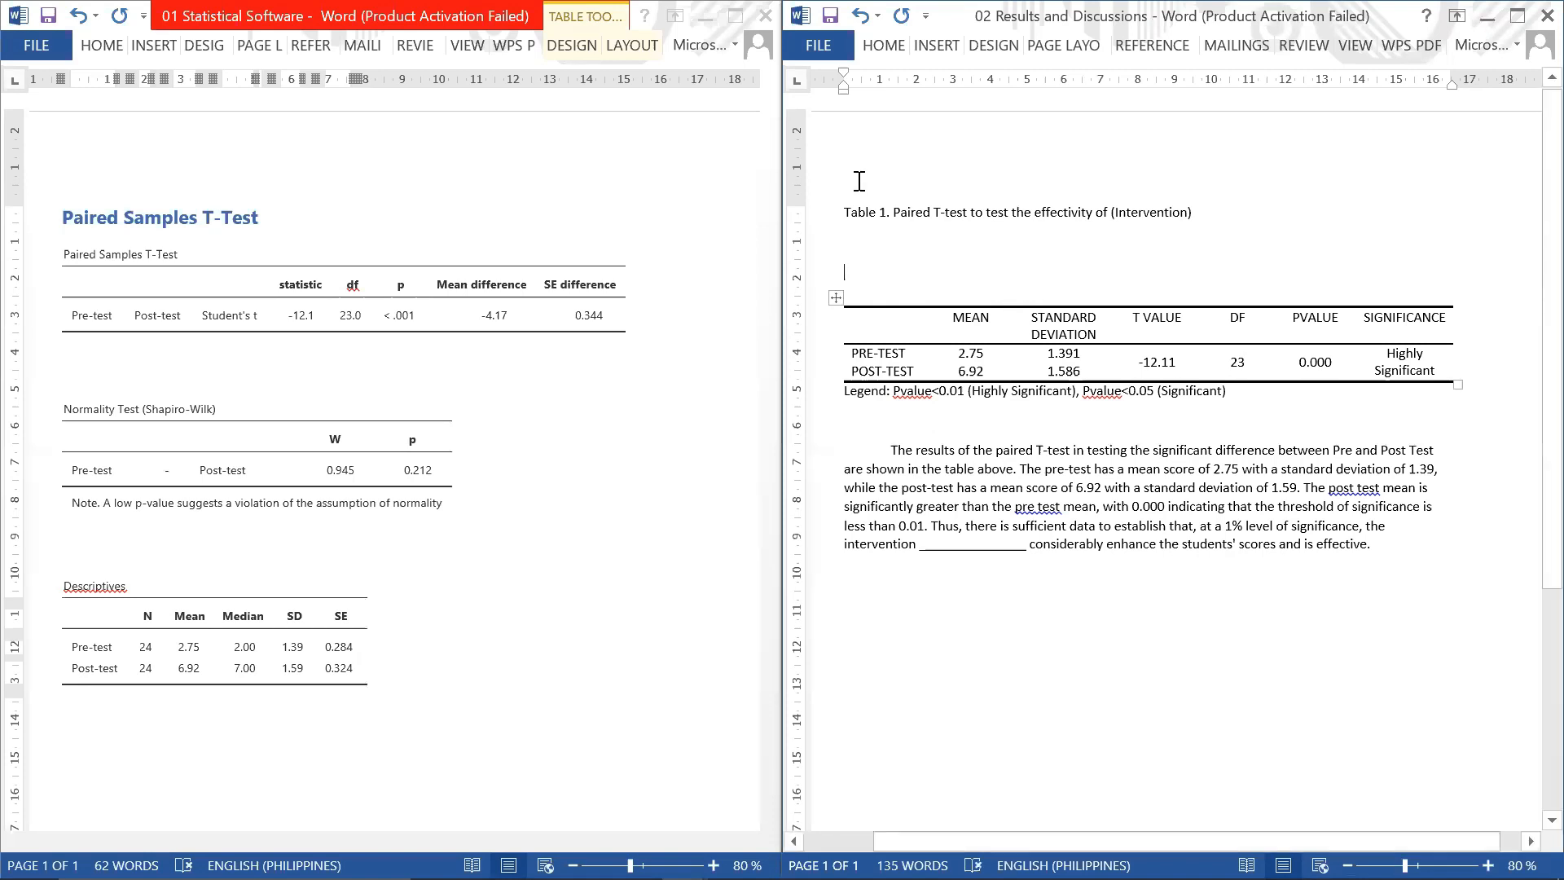
pyautogui.press('Return')
pyautogui.press('Return')
pyautogui.press('Return')
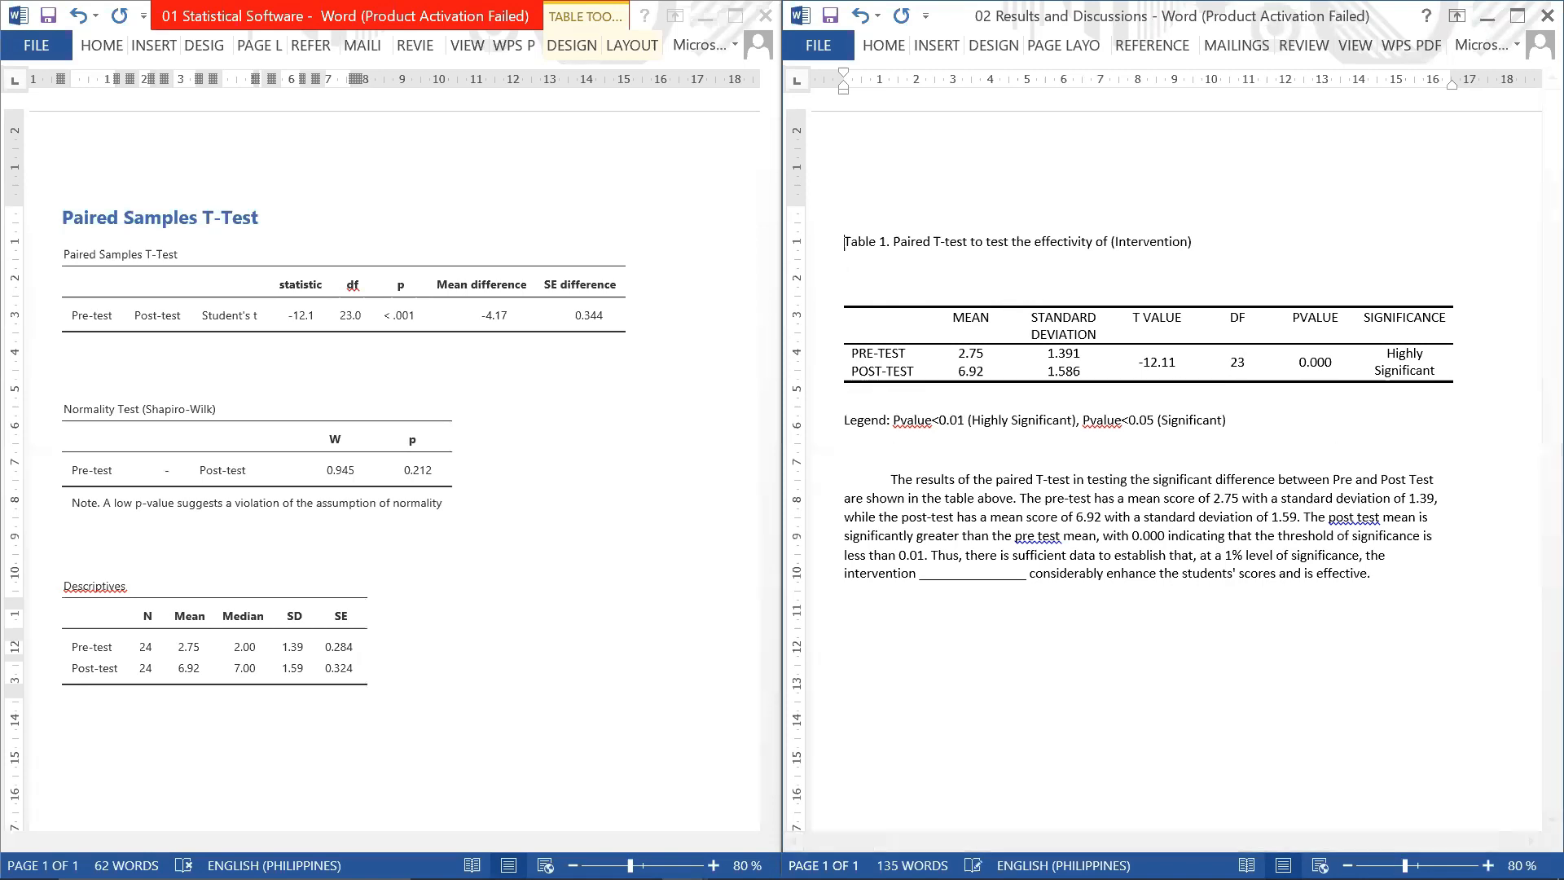
pyautogui.click(866, 430)
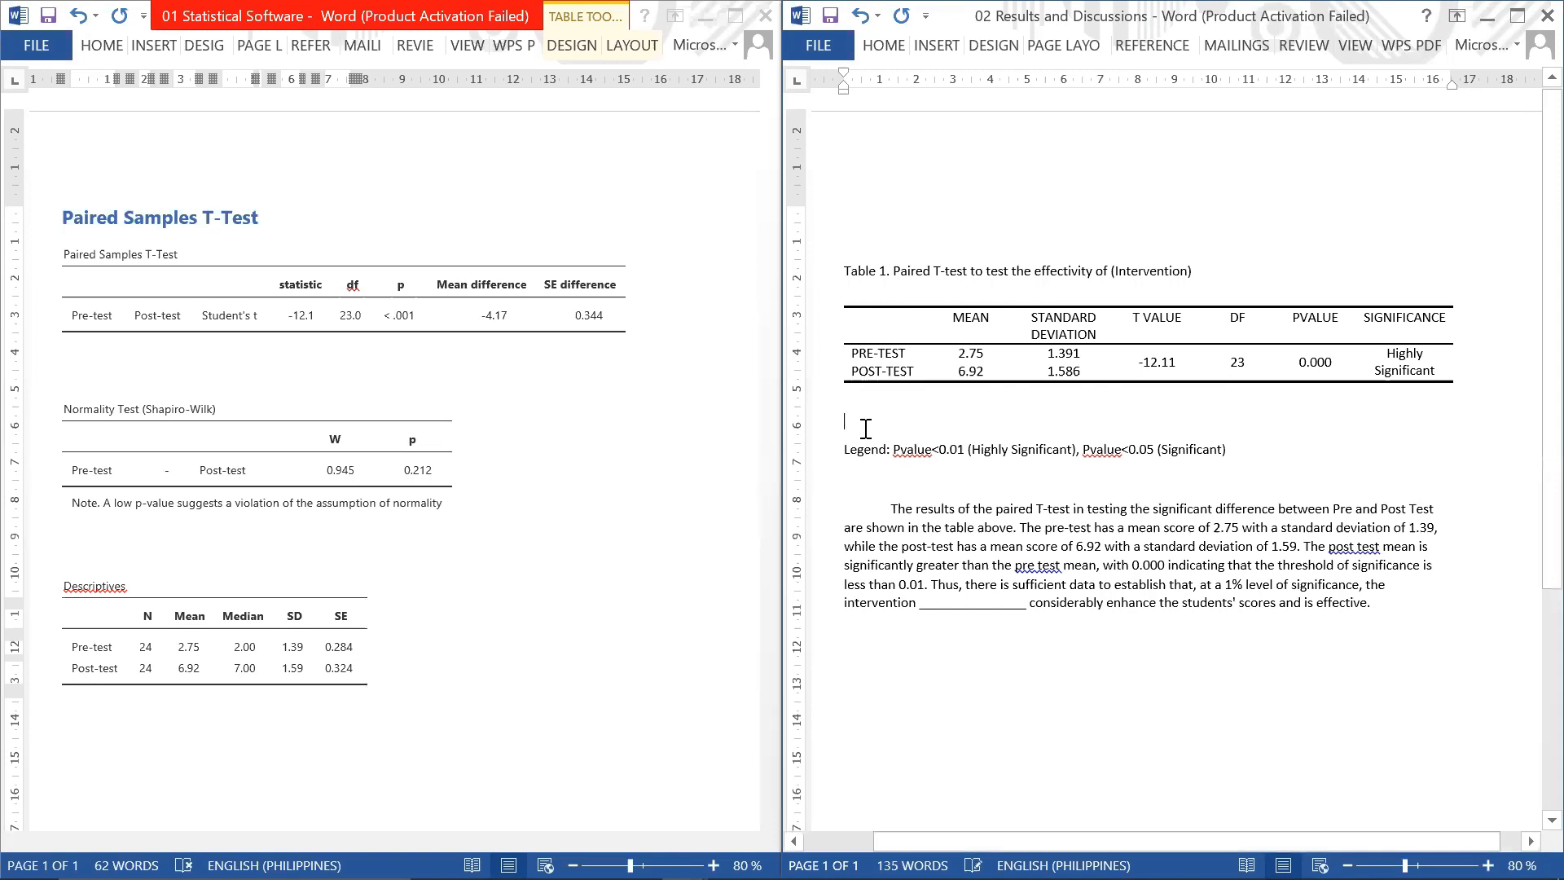
pyautogui.press('BackSpace')
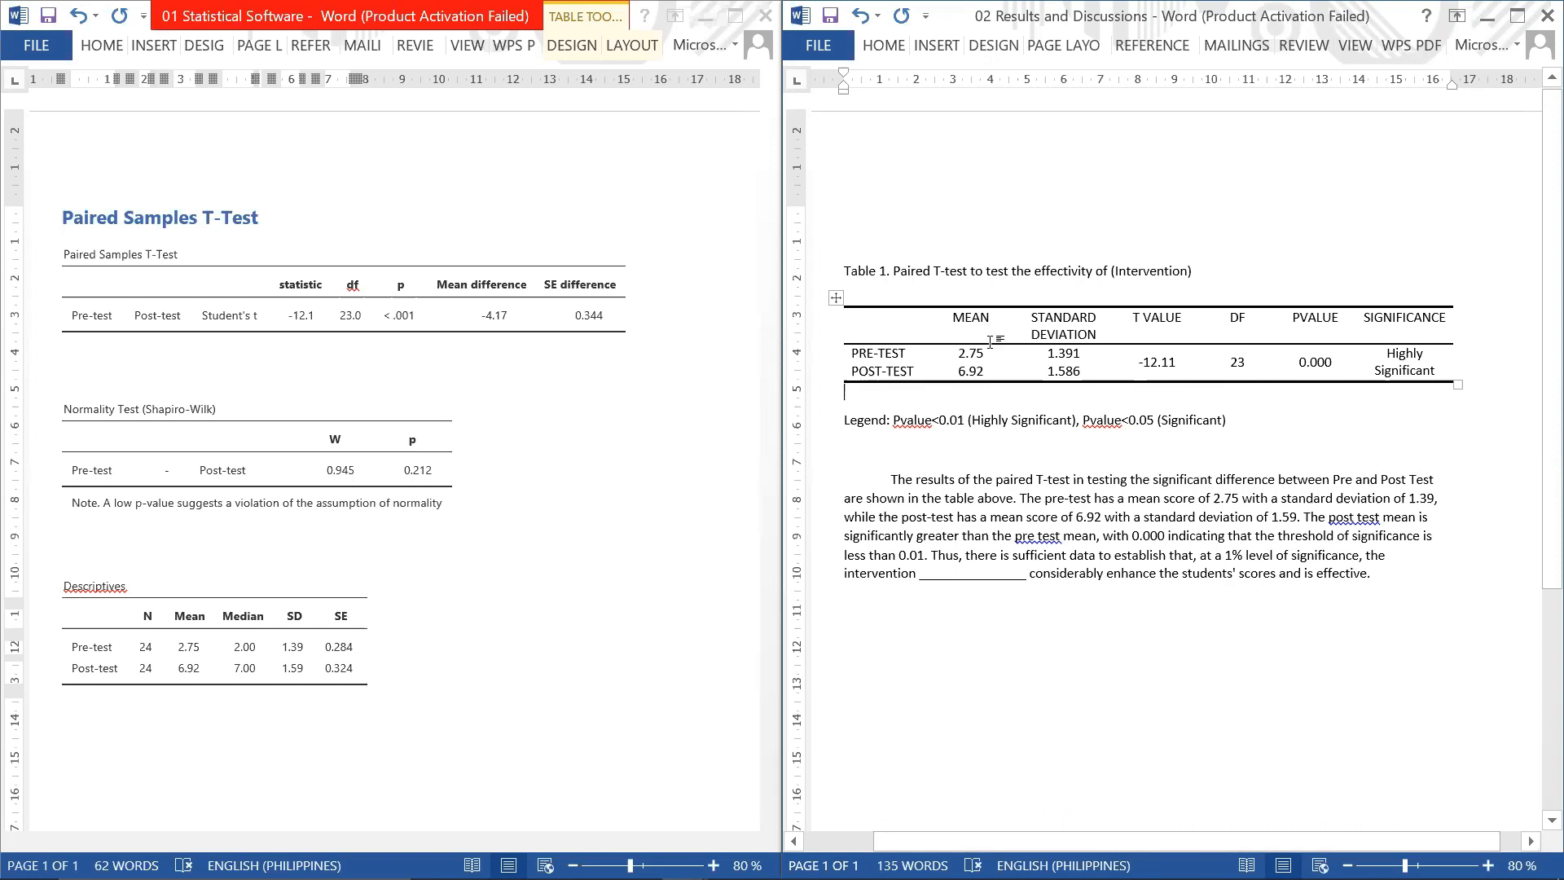
pyautogui.click(846, 421)
# Set the p-value in Table 1 to <0.001.
pyautogui.click(892, 354)
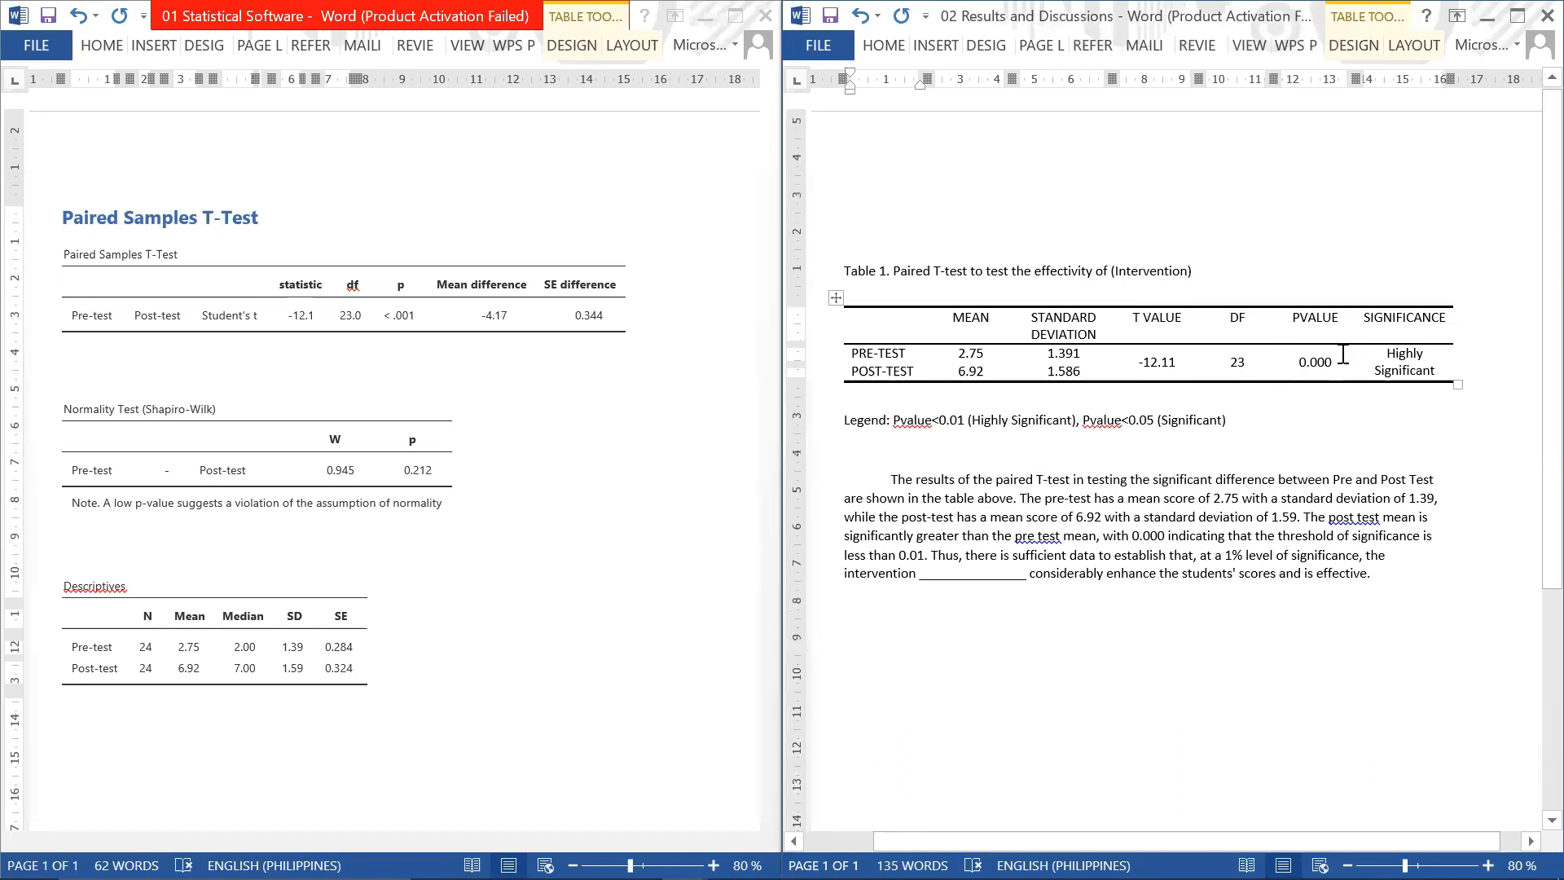
pyautogui.click(1297, 359)
pyautogui.write('<')
pyautogui.click(1339, 365)
pyautogui.press('BackSpace')
pyautogui.write('1')
pyautogui.click(1272, 419)
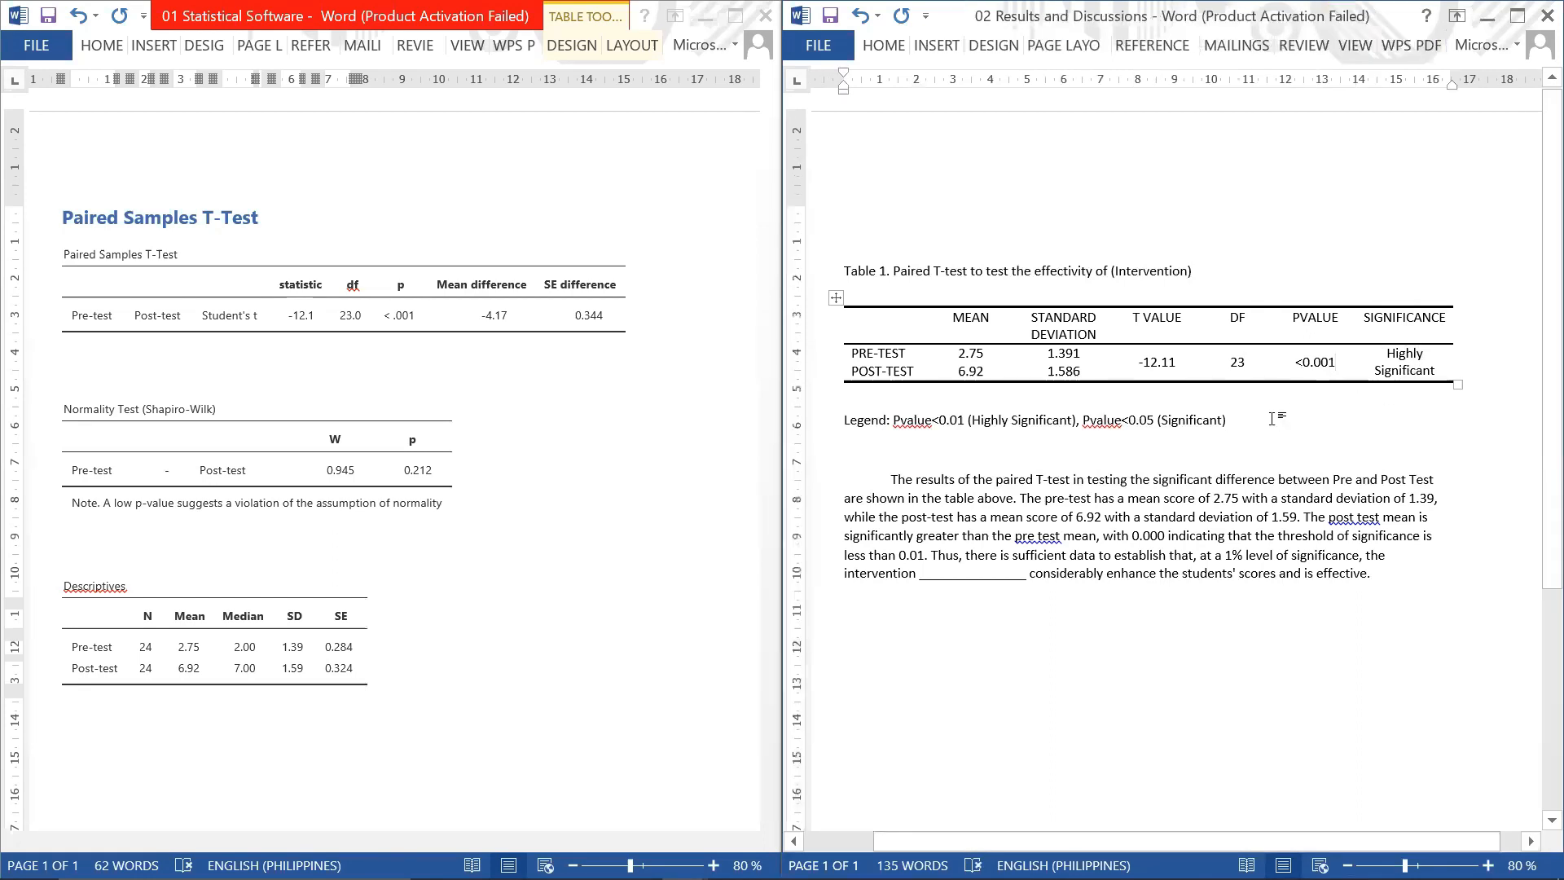
# Compare the means, standard deviations, t value and df in Table 1 with the jamovi tables in 01 Statistical Software.
pyautogui.click(993, 420)
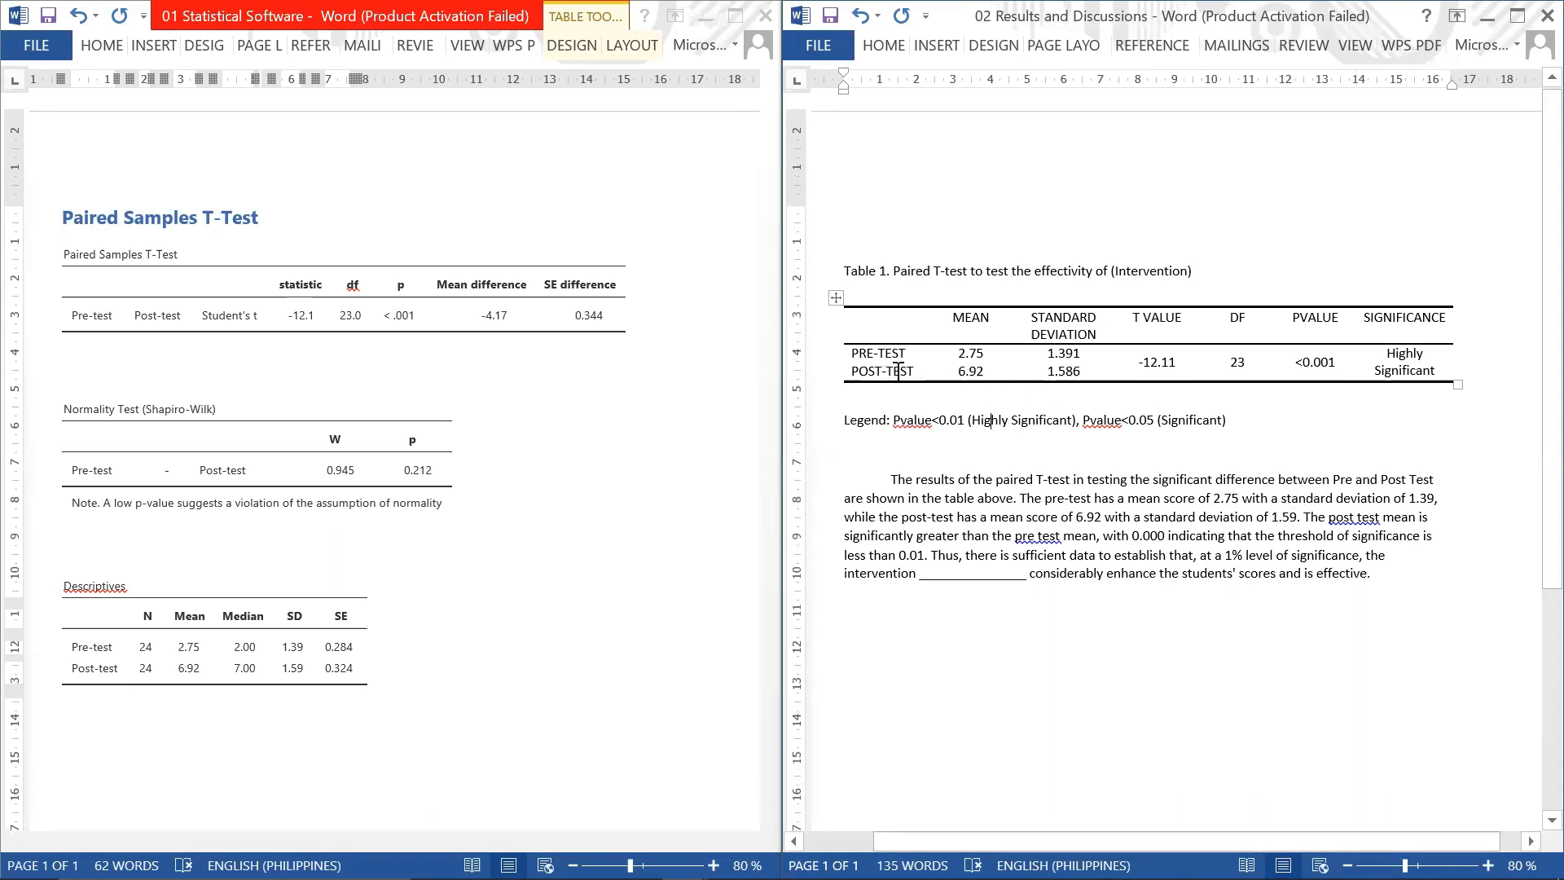
pyautogui.click(966, 354)
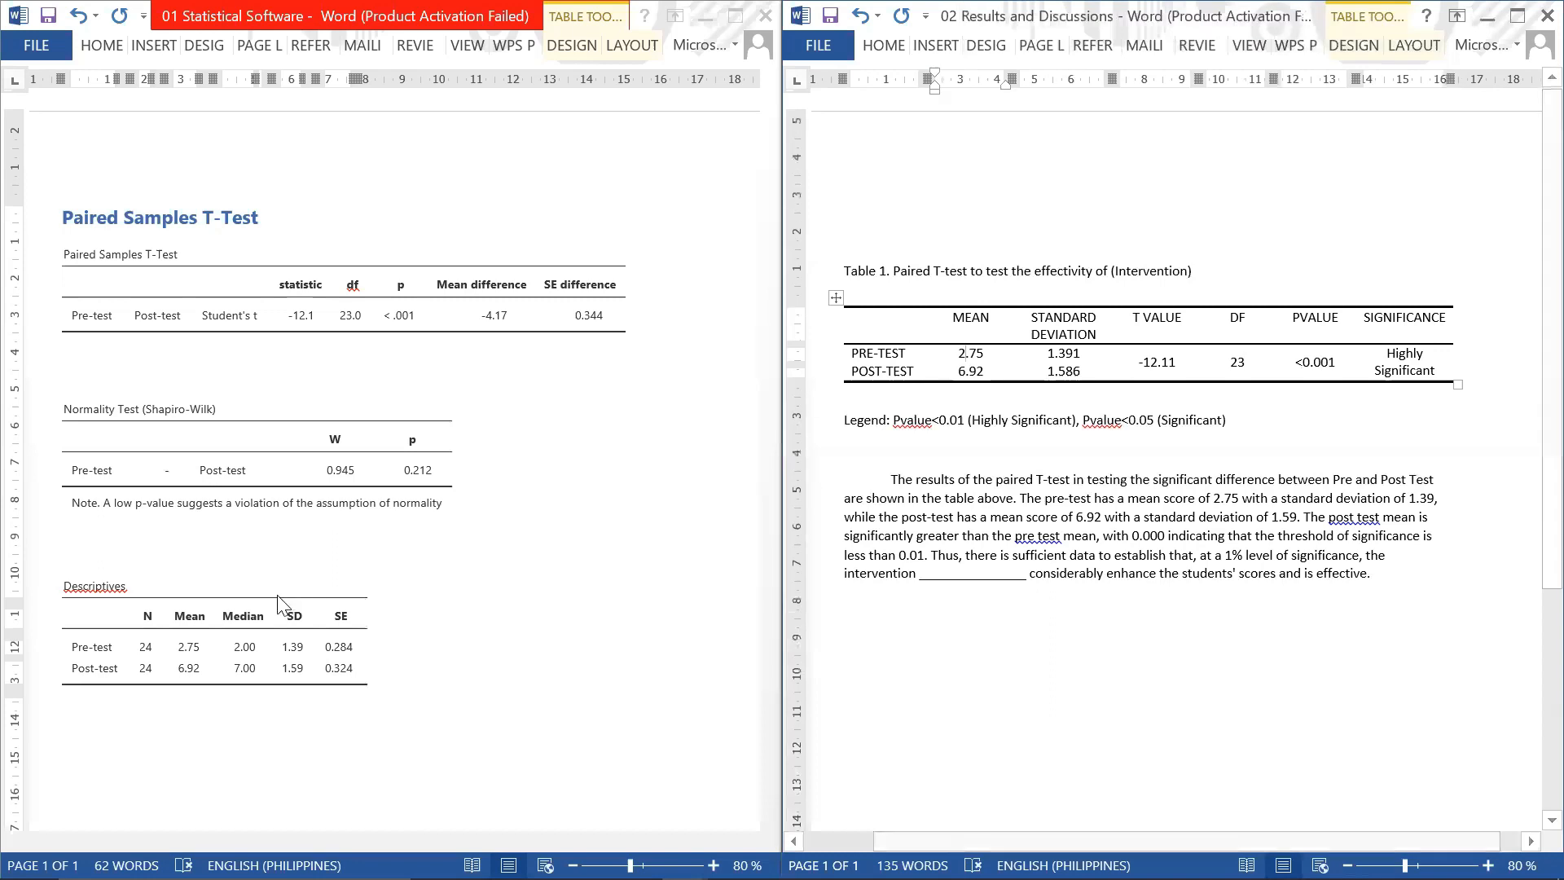
pyautogui.click(192, 651)
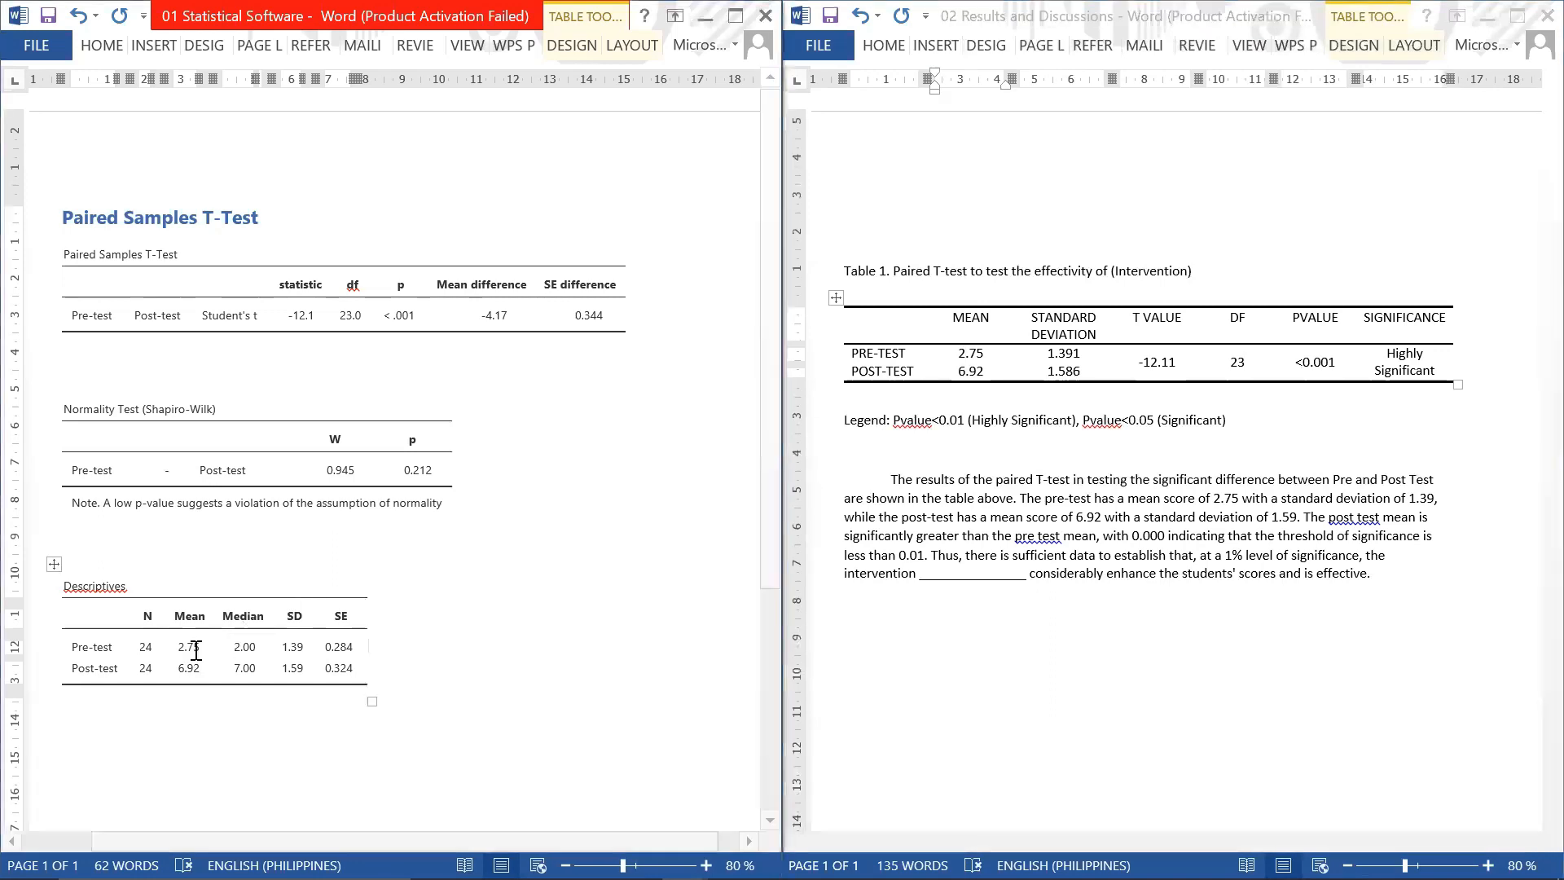
pyautogui.click(972, 369)
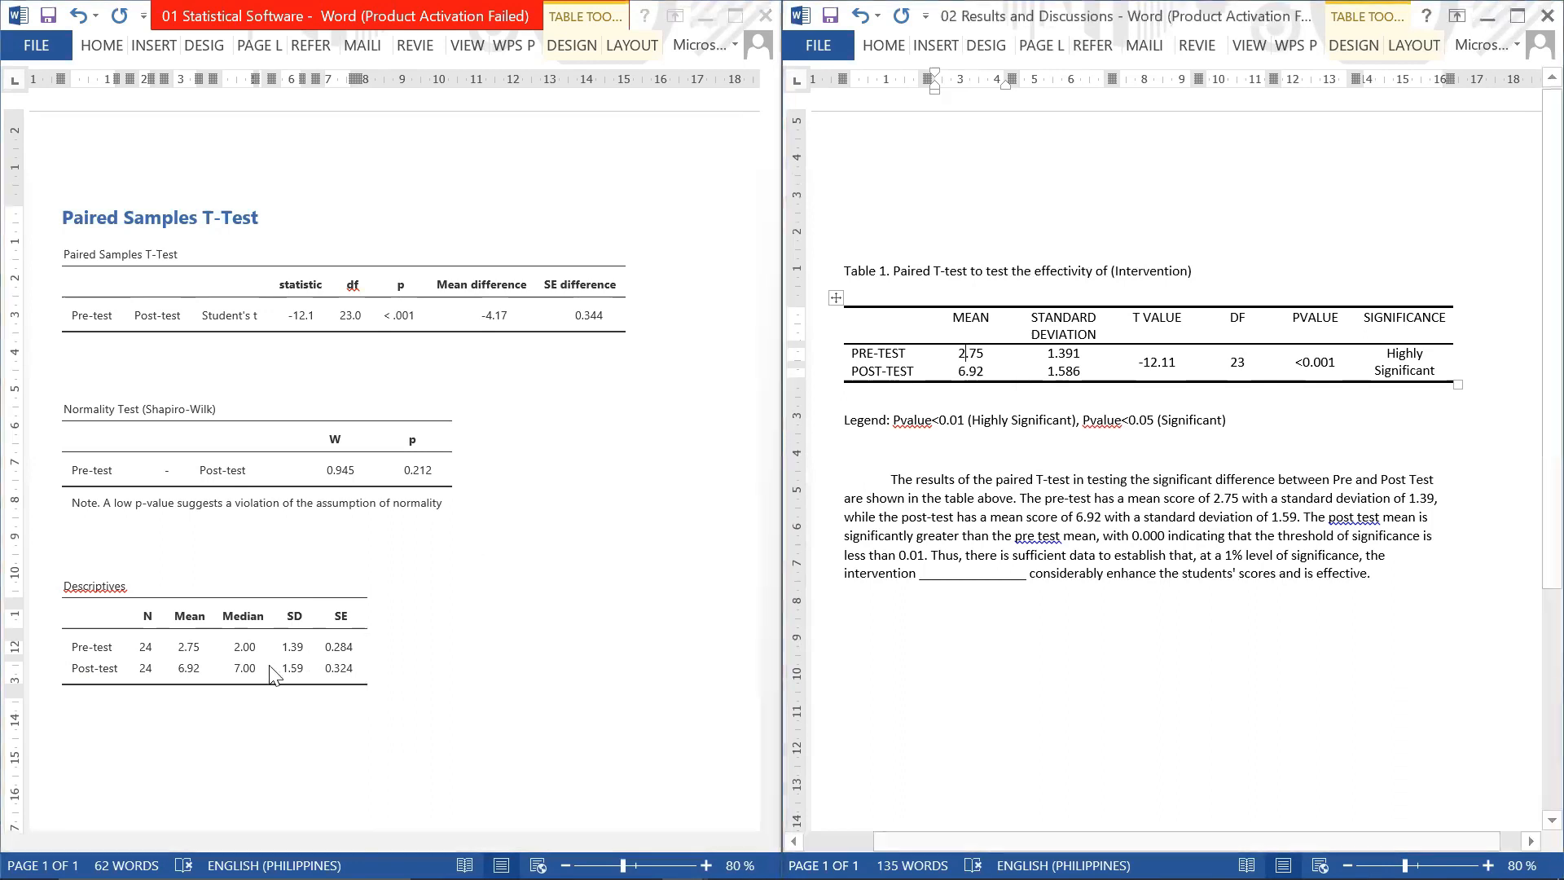
pyautogui.click(295, 645)
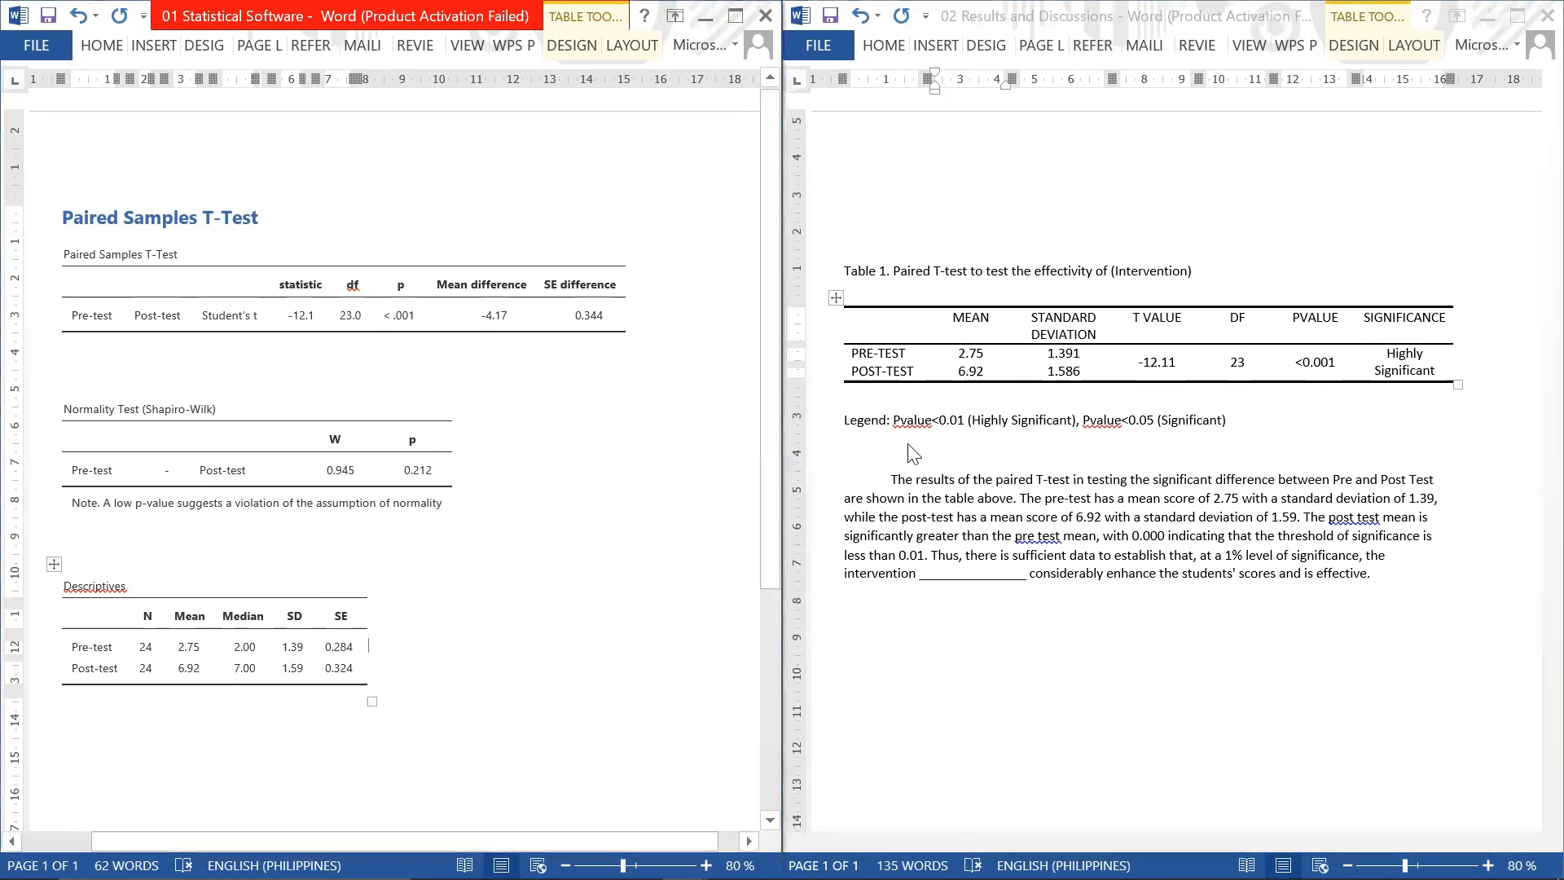
pyautogui.click(951, 410)
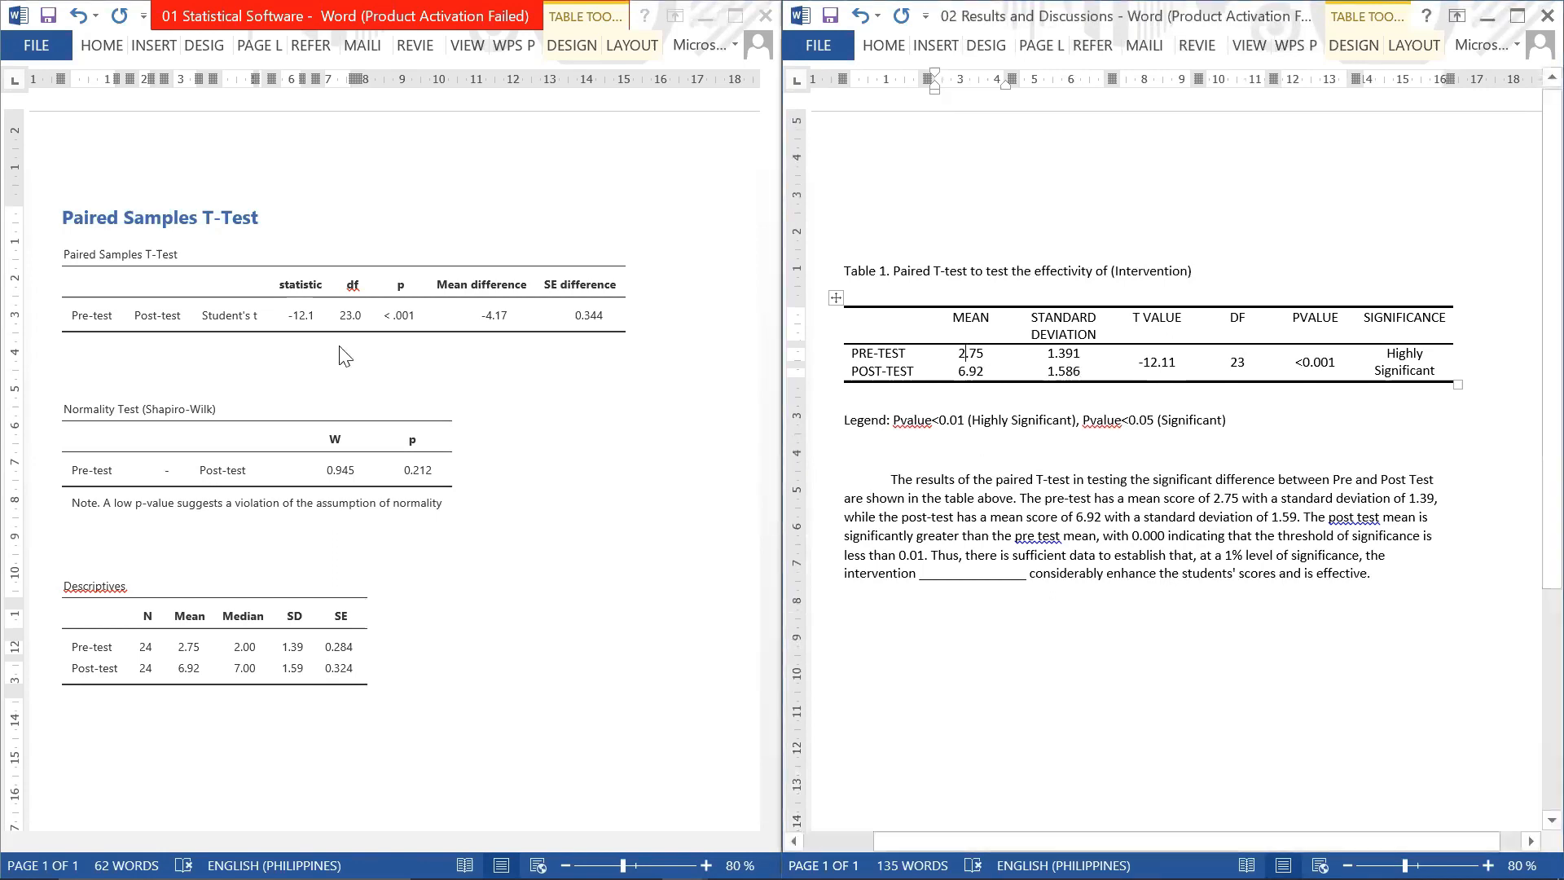
pyautogui.click(761, 291)
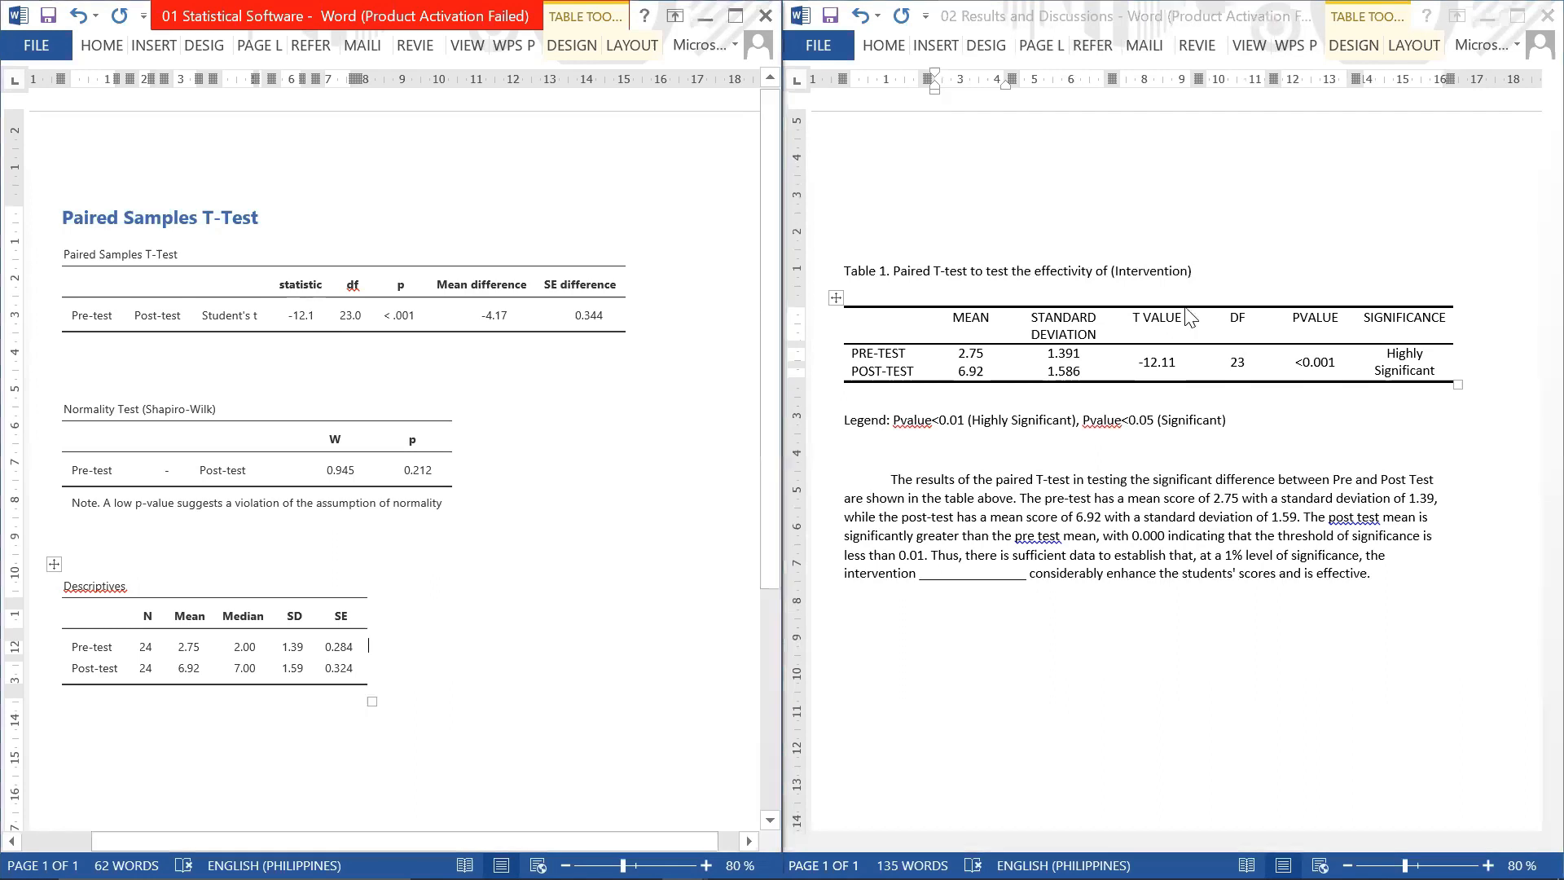
pyautogui.click(1161, 361)
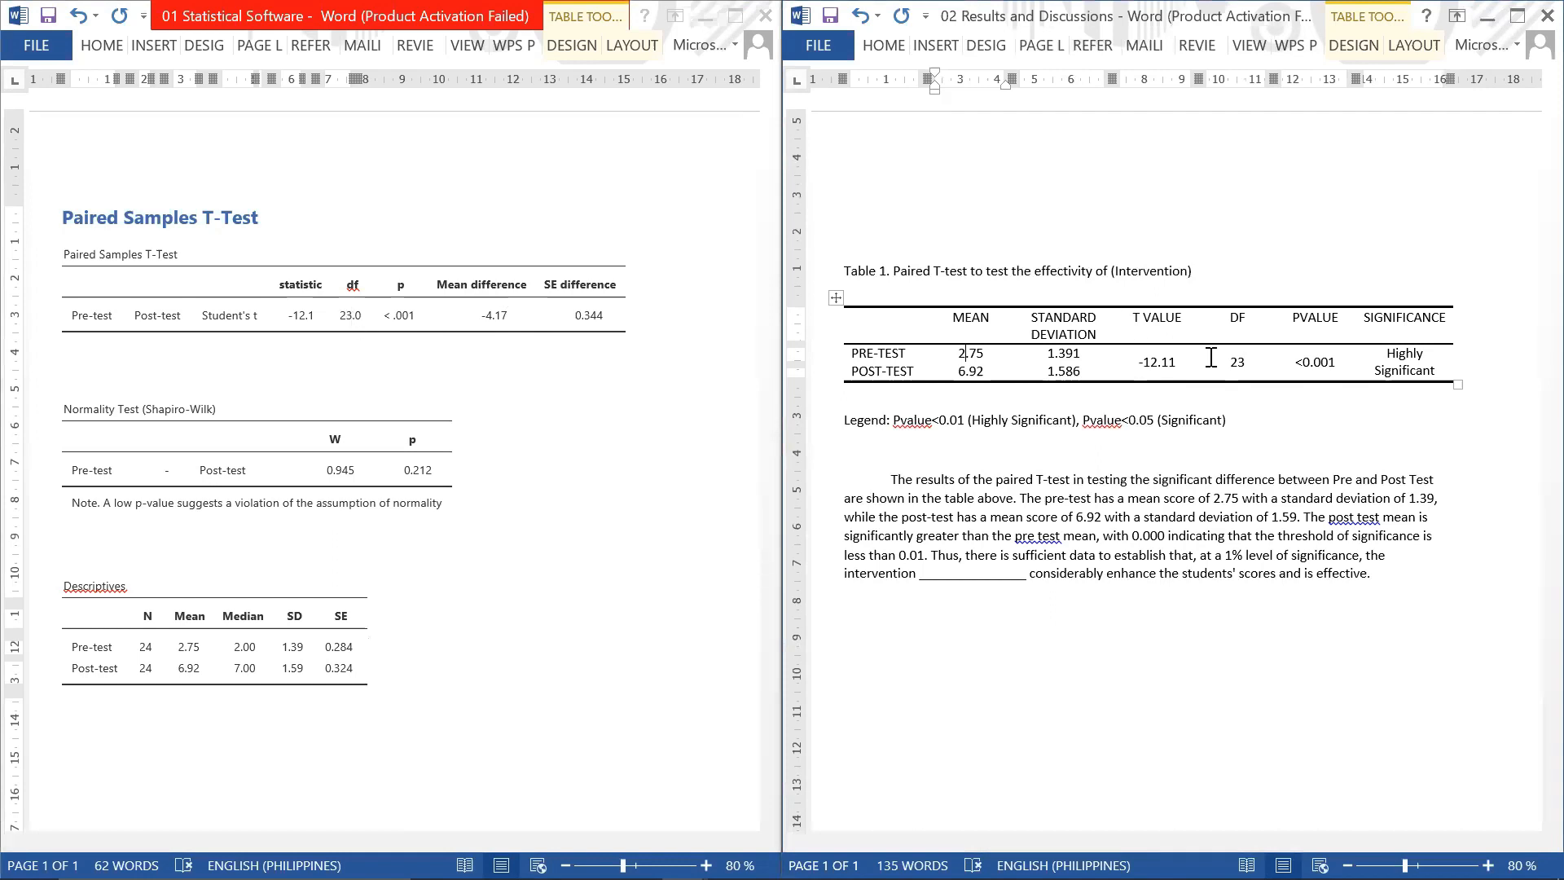
pyautogui.click(352, 320)
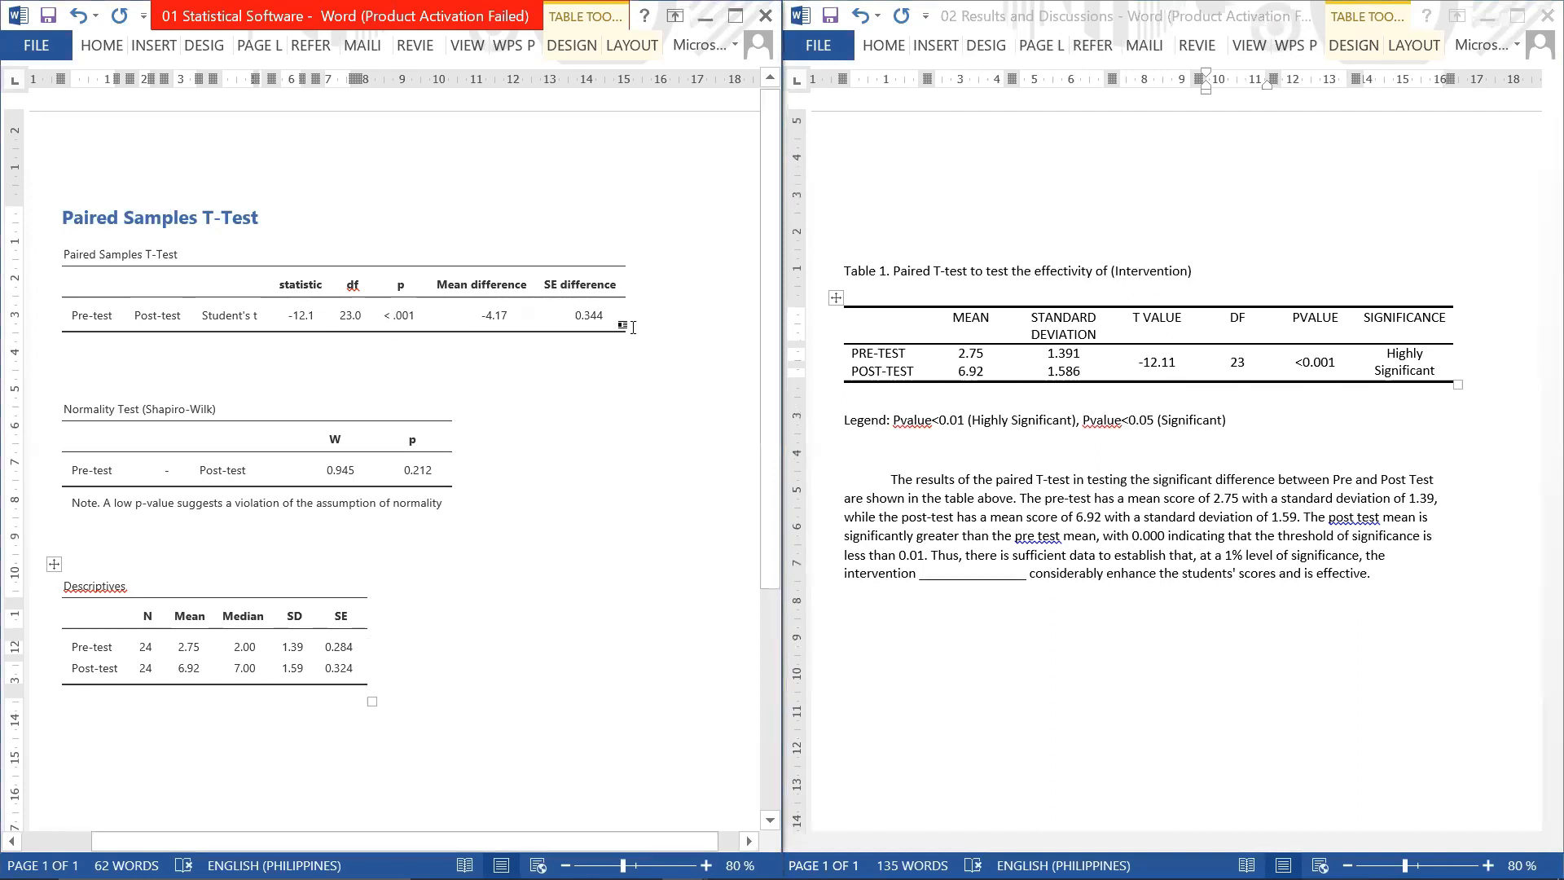
pyautogui.moveTo(880, 862)
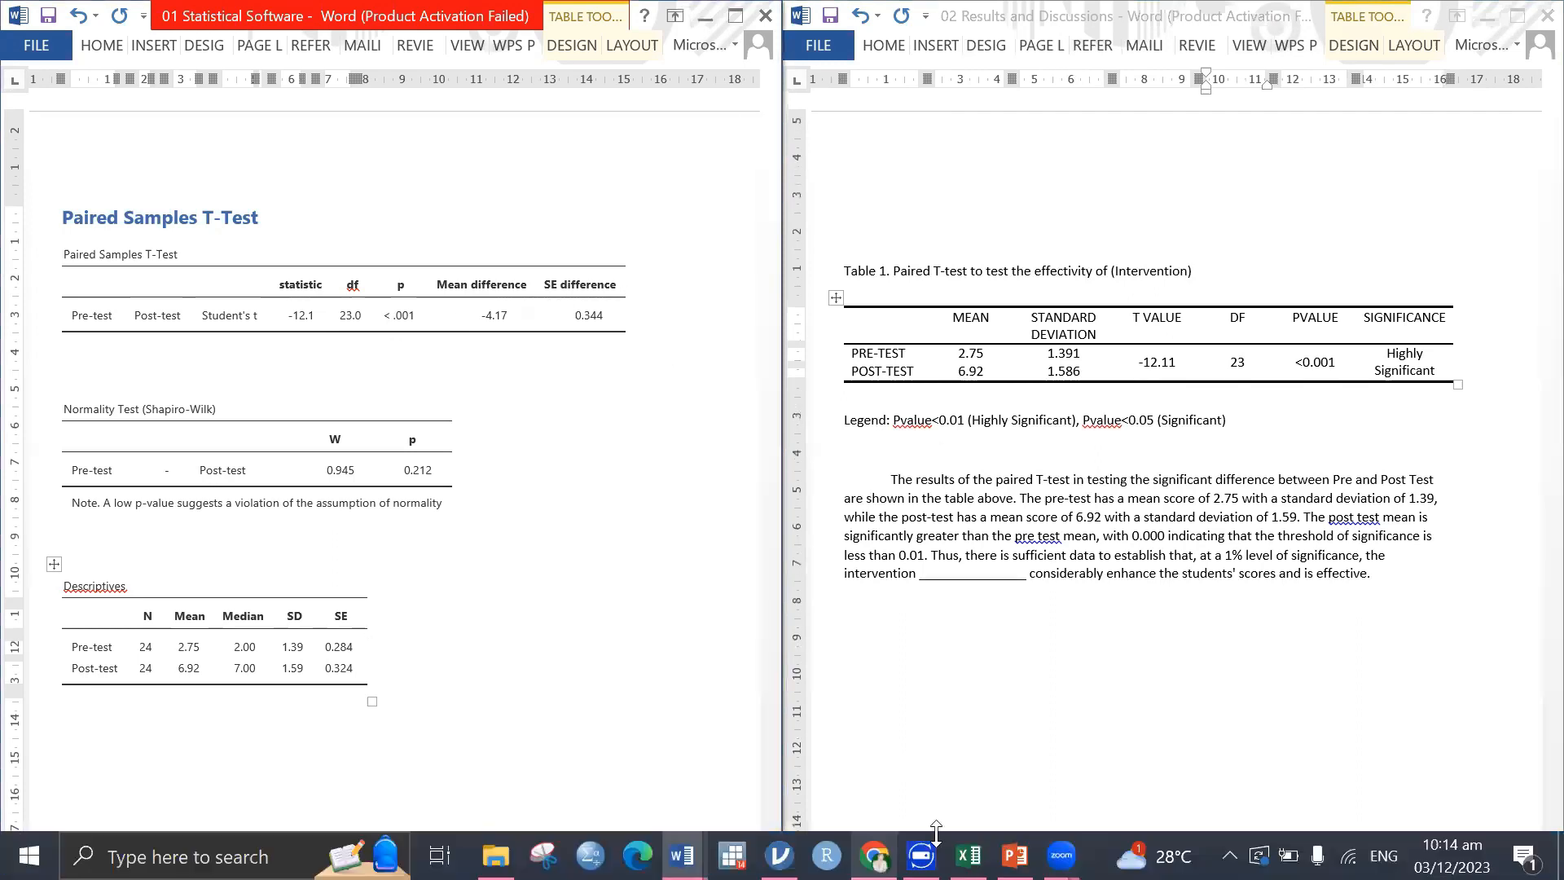
pyautogui.click(134, 670)
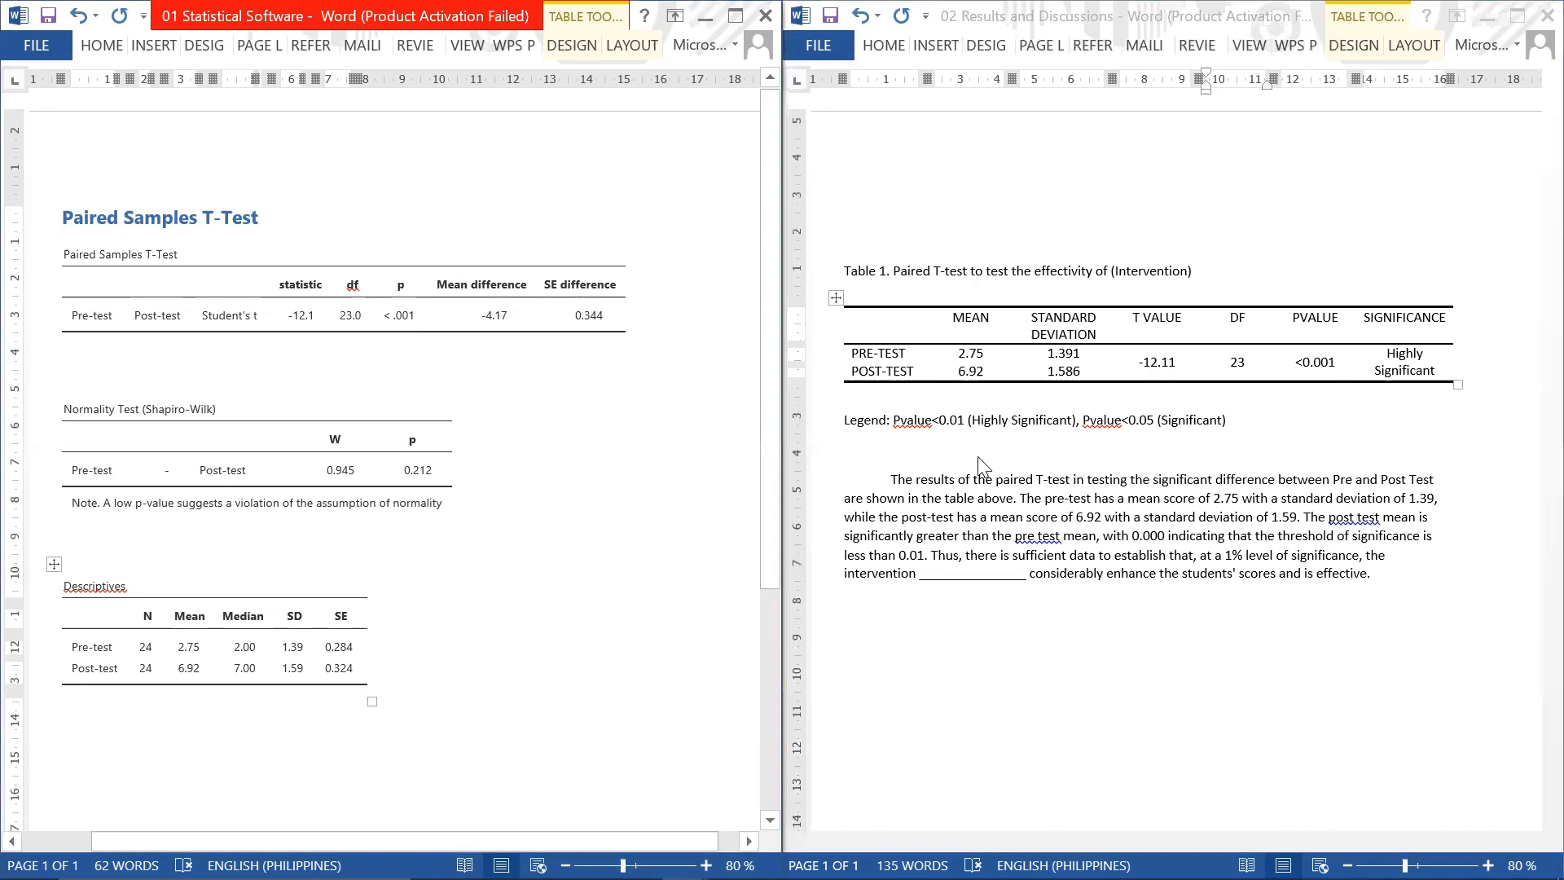
# Read the interpretation paragraph below Table 1 against the table's values, including the blank for the intervention name.
pyautogui.click(979, 459)
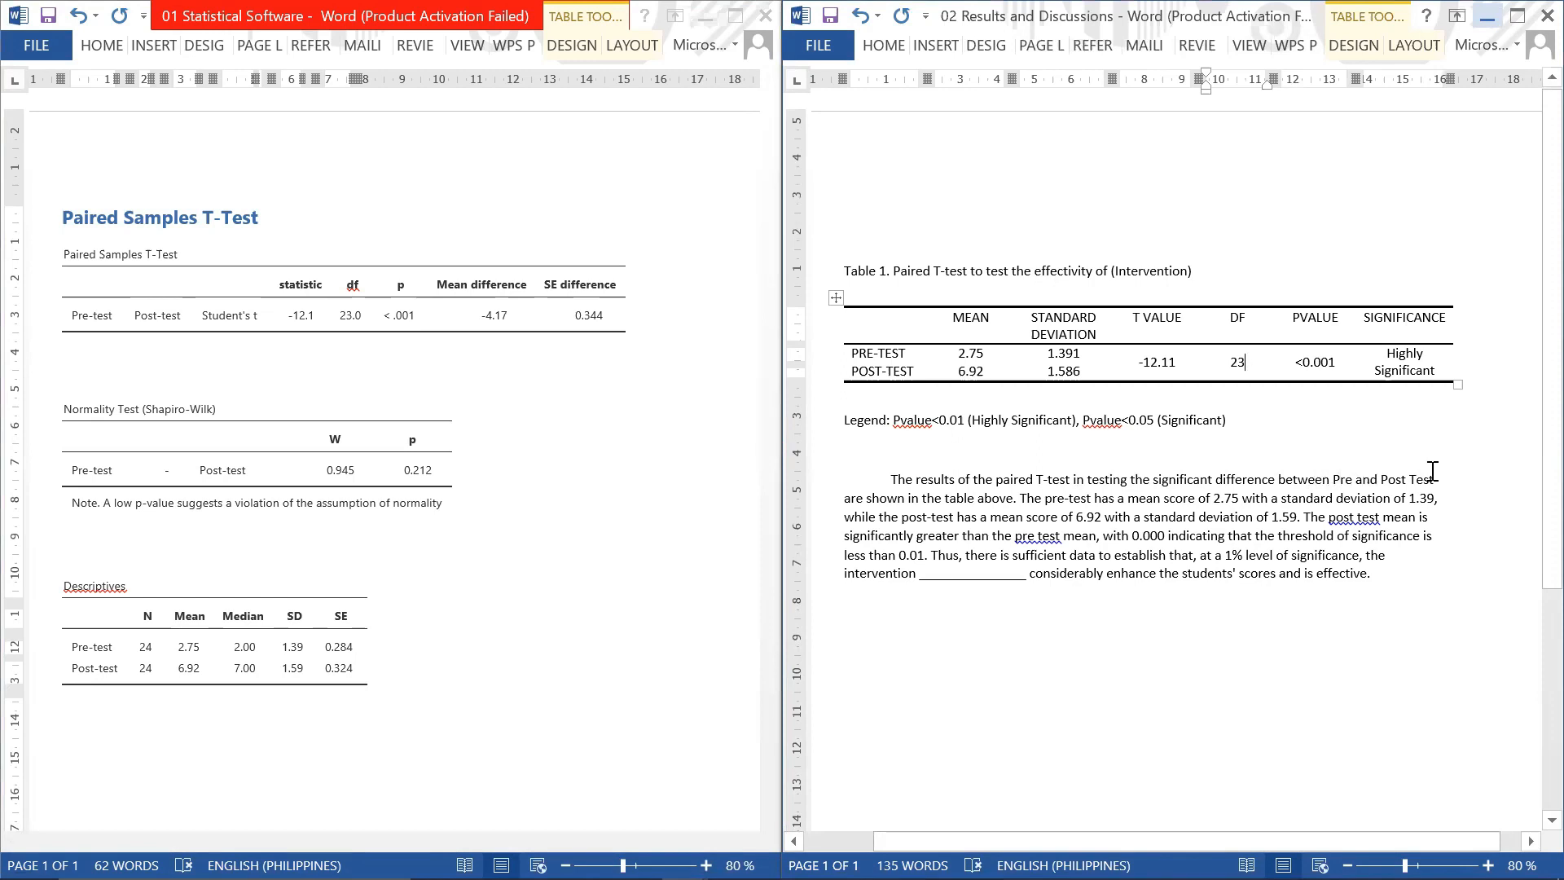
pyautogui.click(1007, 499)
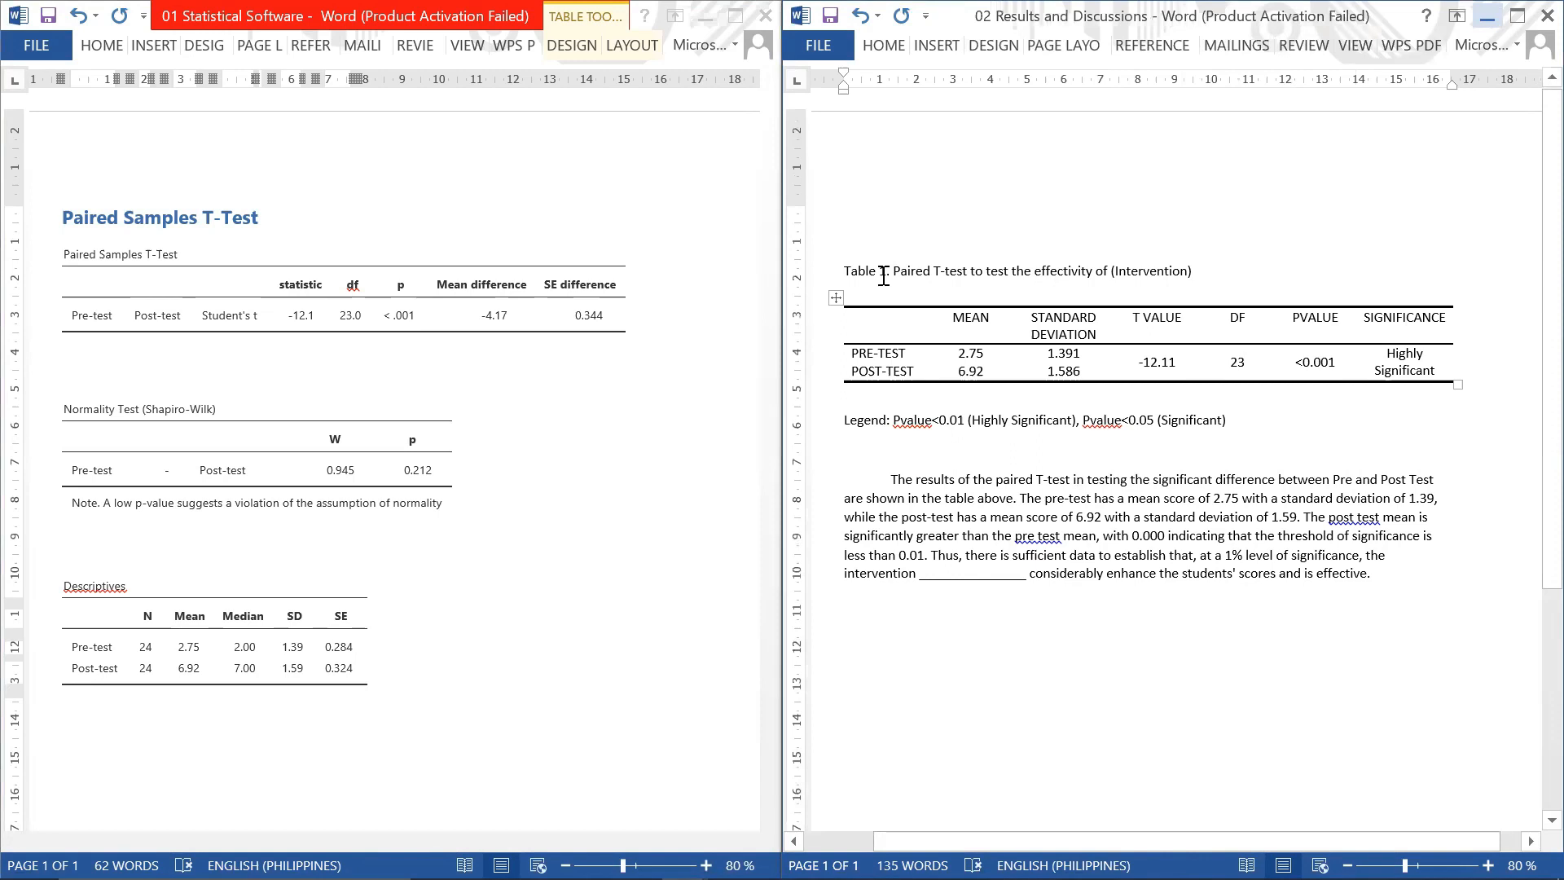
pyautogui.click(983, 355)
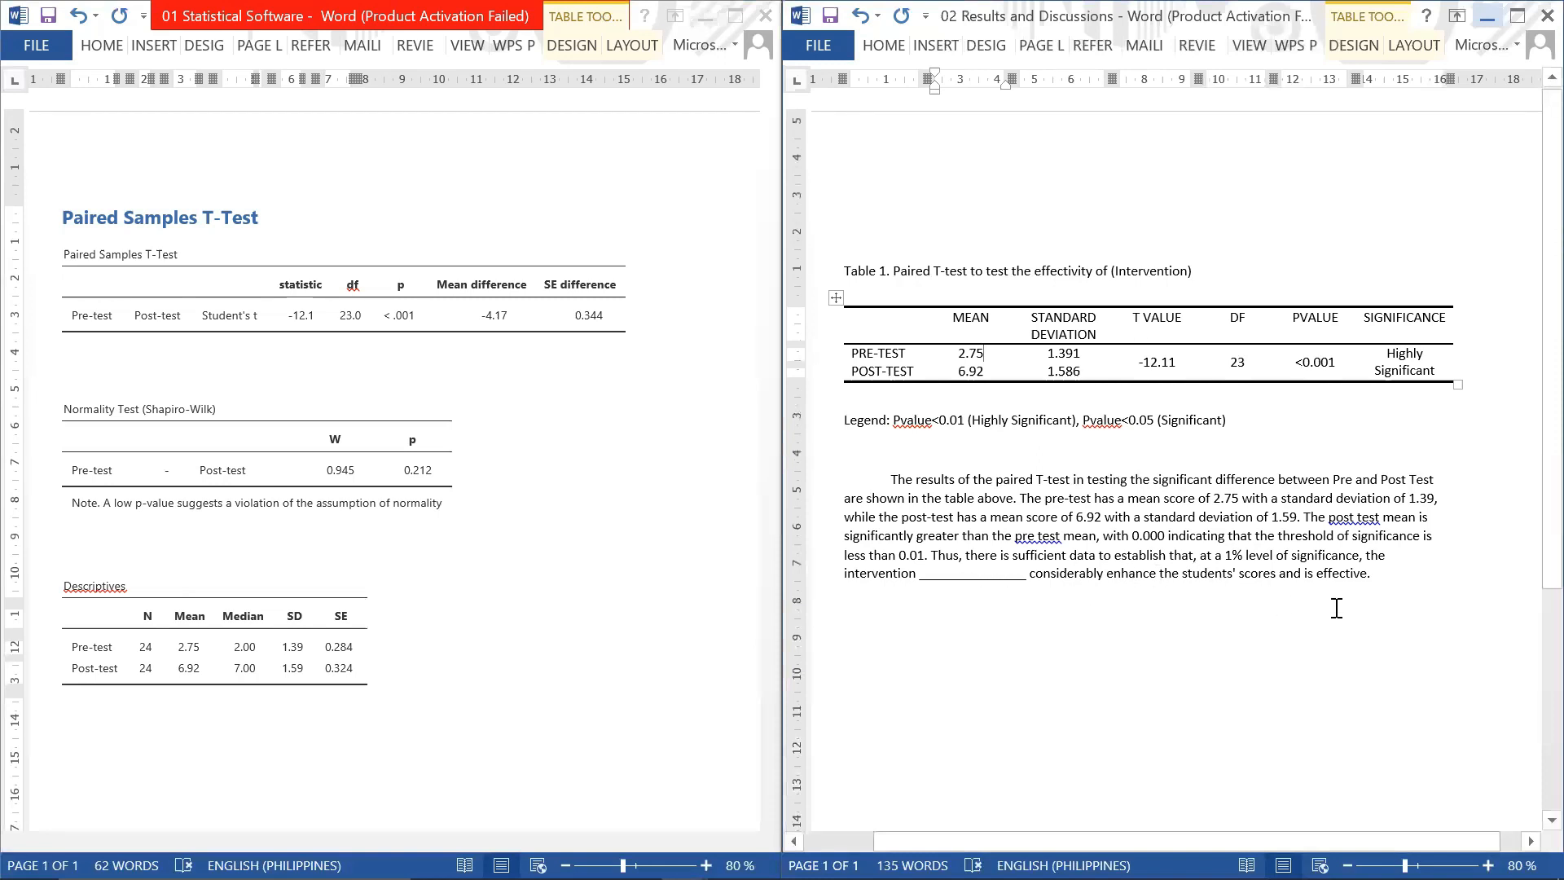
pyautogui.click(994, 593)
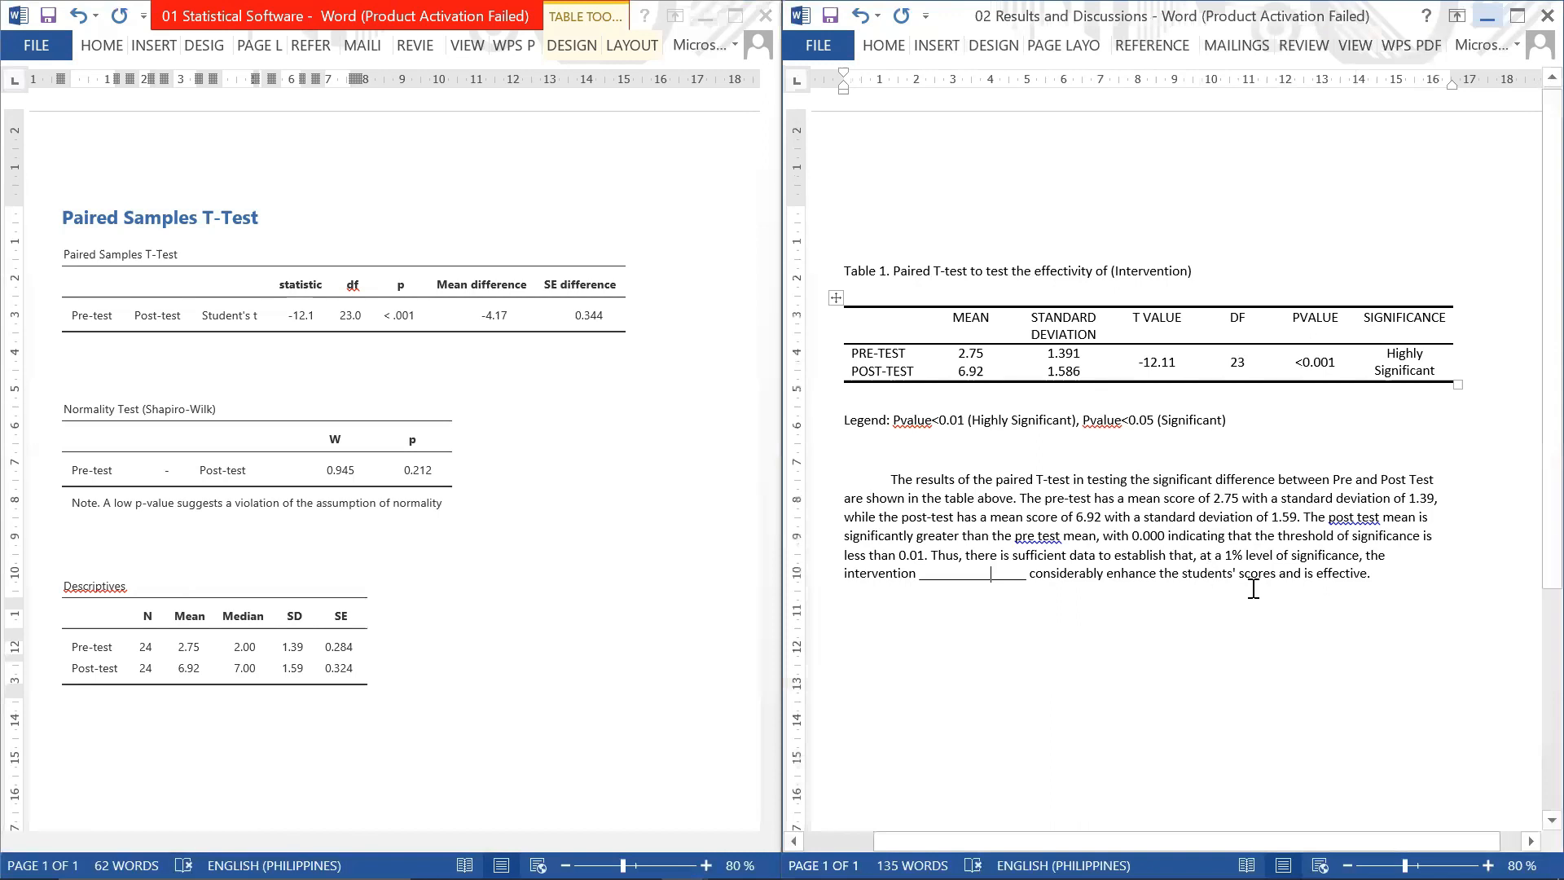
pyautogui.moveTo(1173, 864)
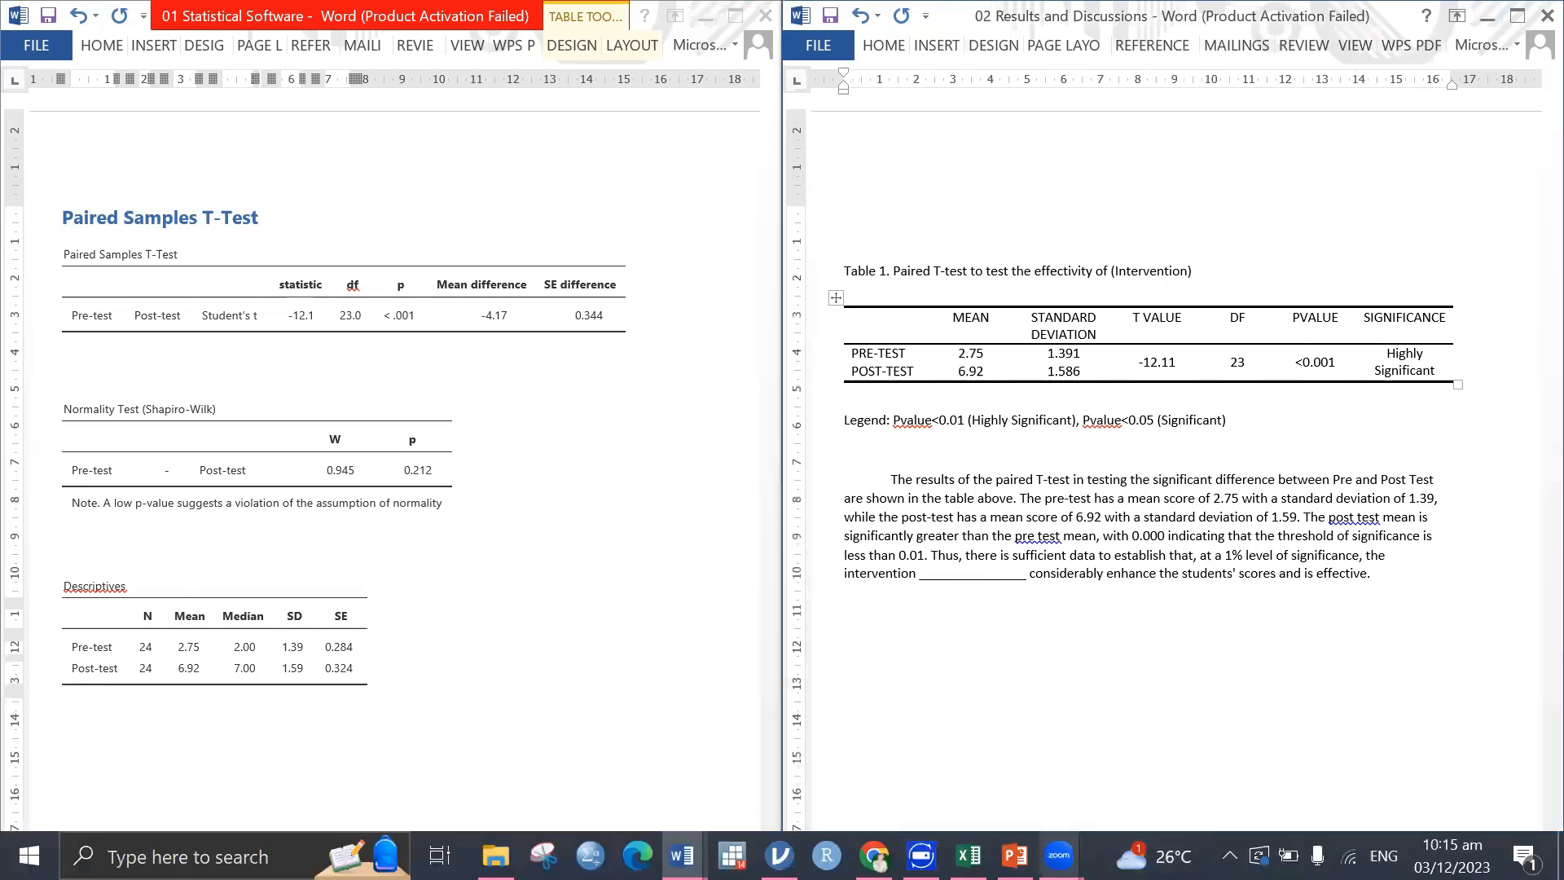